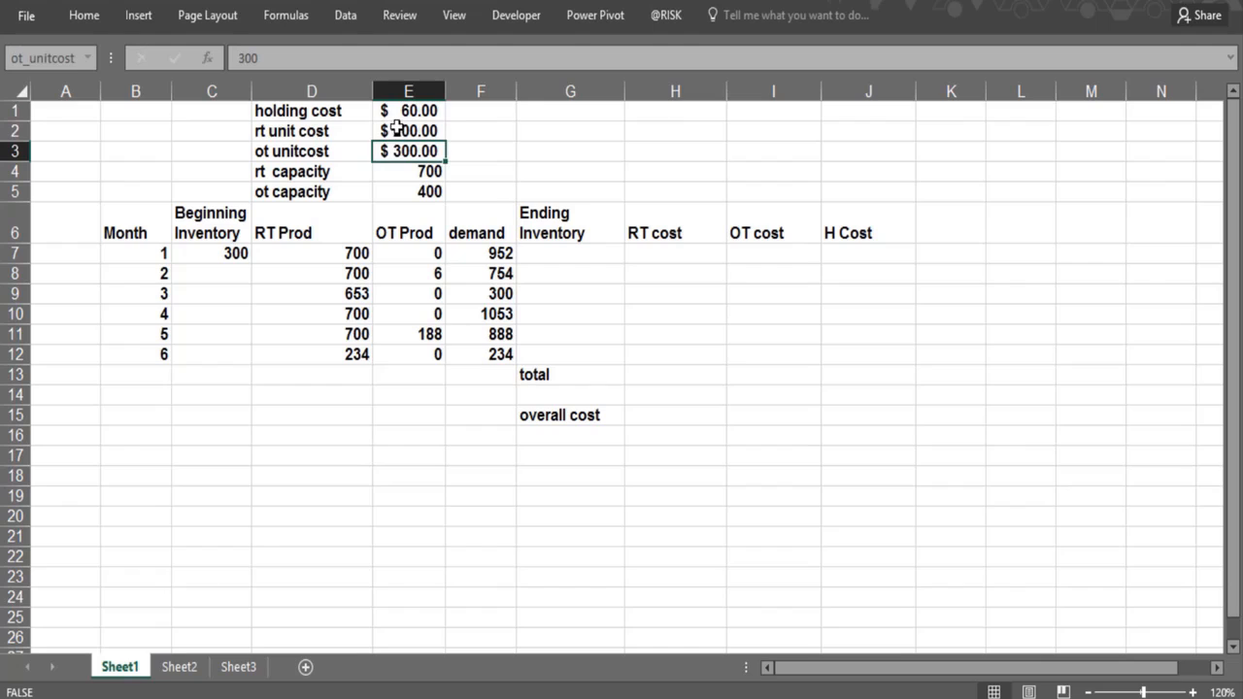
# - Examine the unit costs and capacities in E1:E5, the beginning inventory in C7 and the monthly demand in F7:F12
pyautogui.click(395, 132)
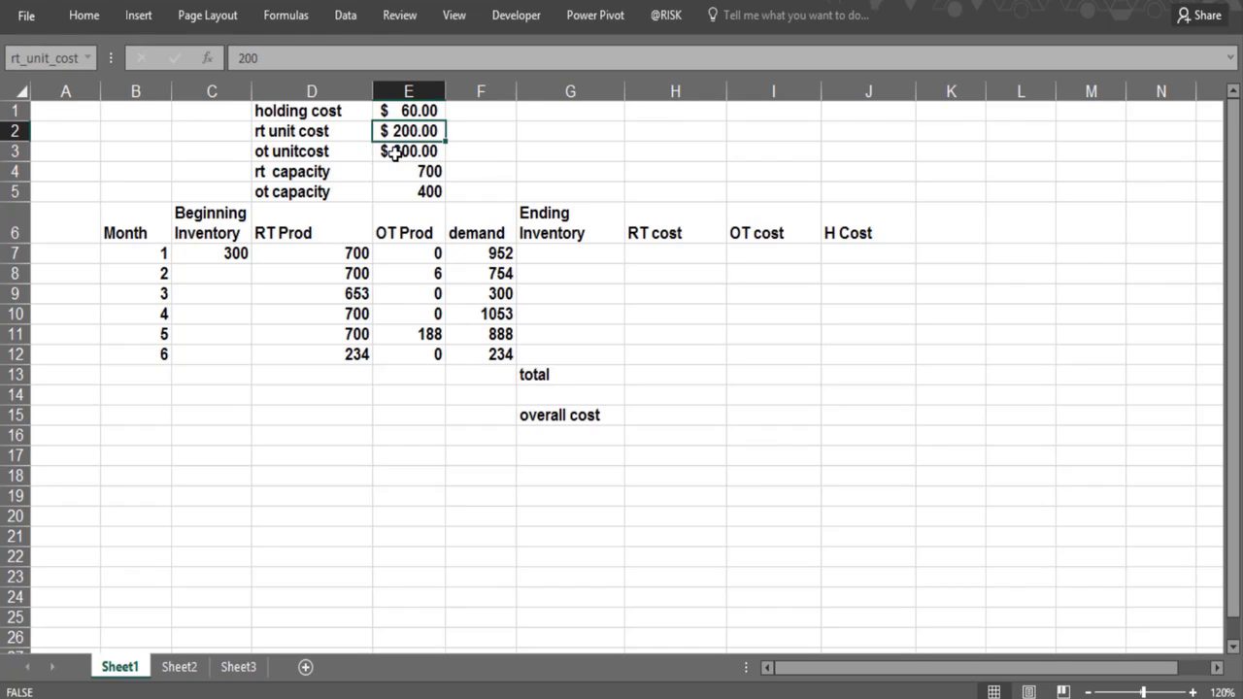
pyautogui.click(396, 152)
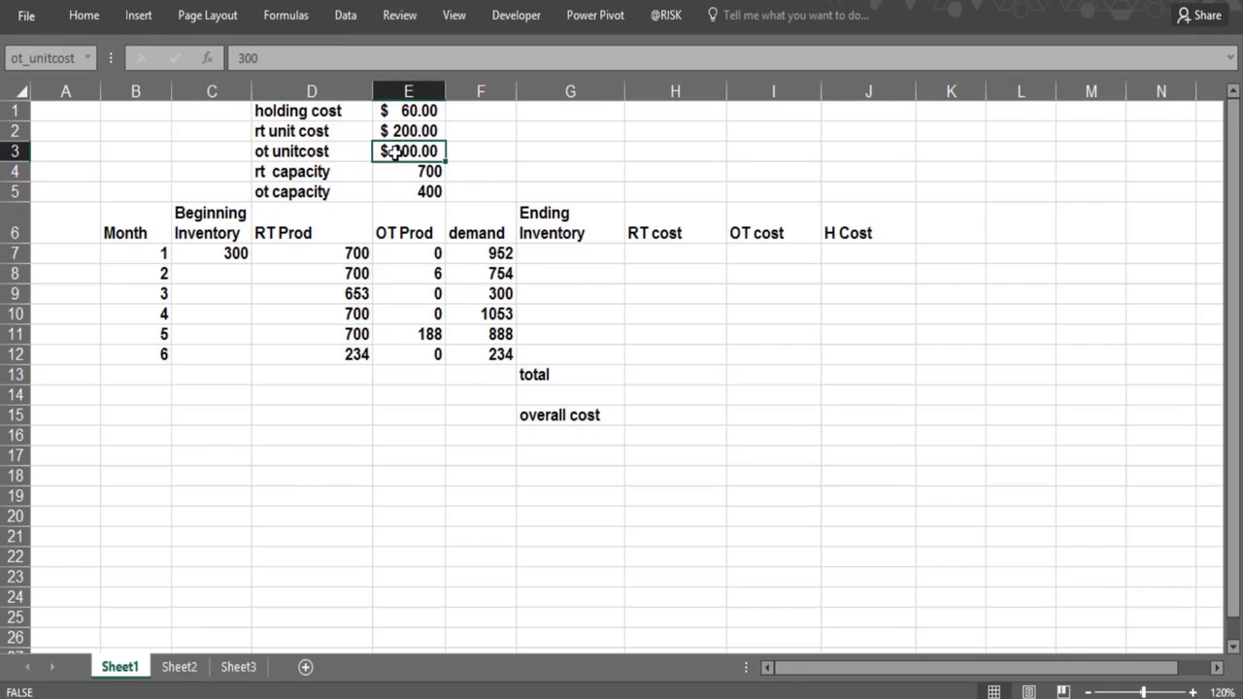
pyautogui.click(393, 109)
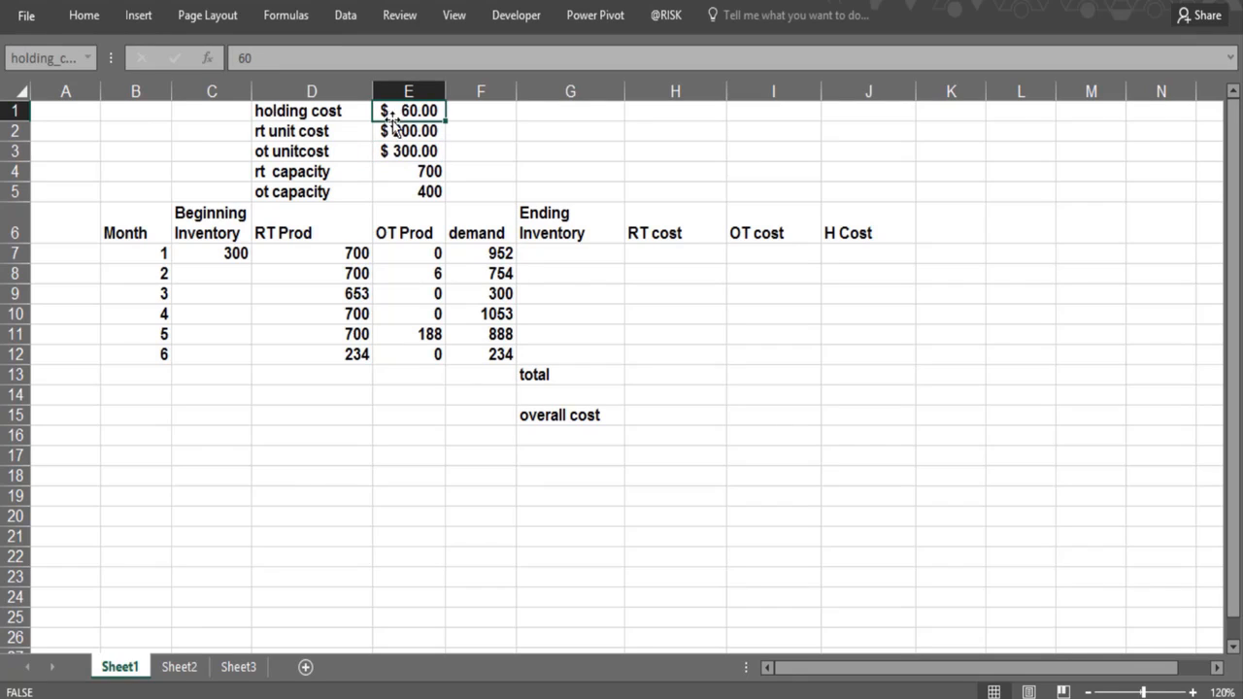
pyautogui.click(391, 147)
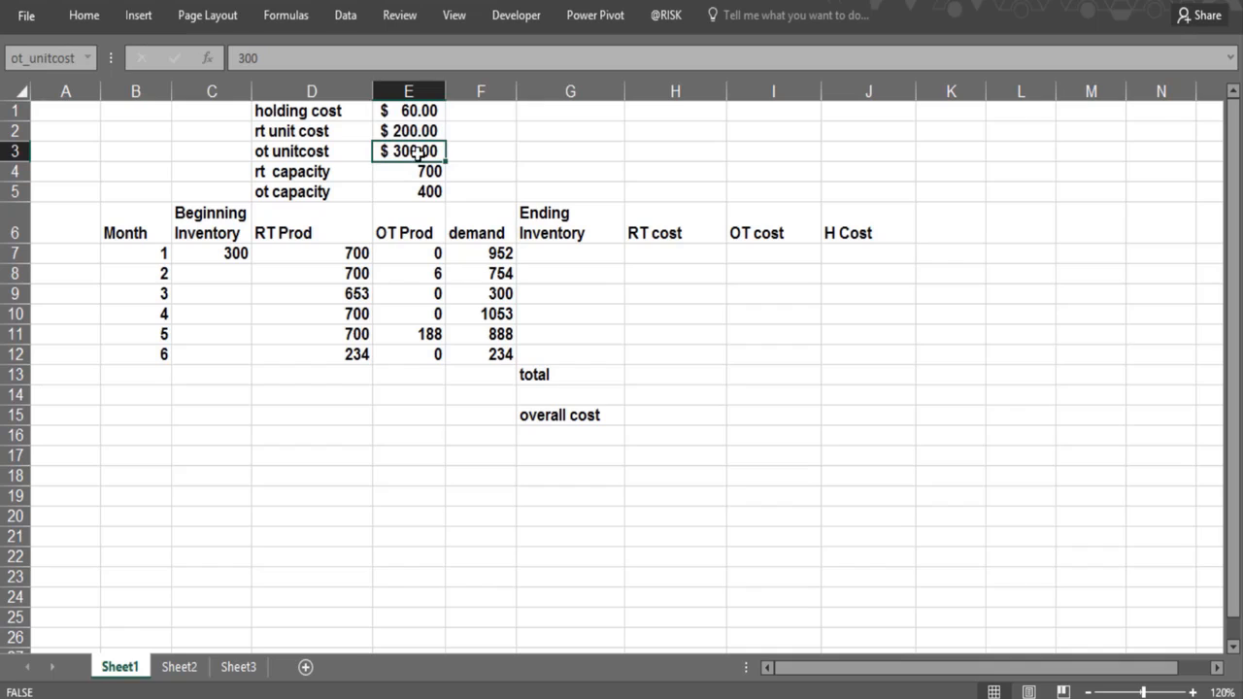
pyautogui.click(456, 155)
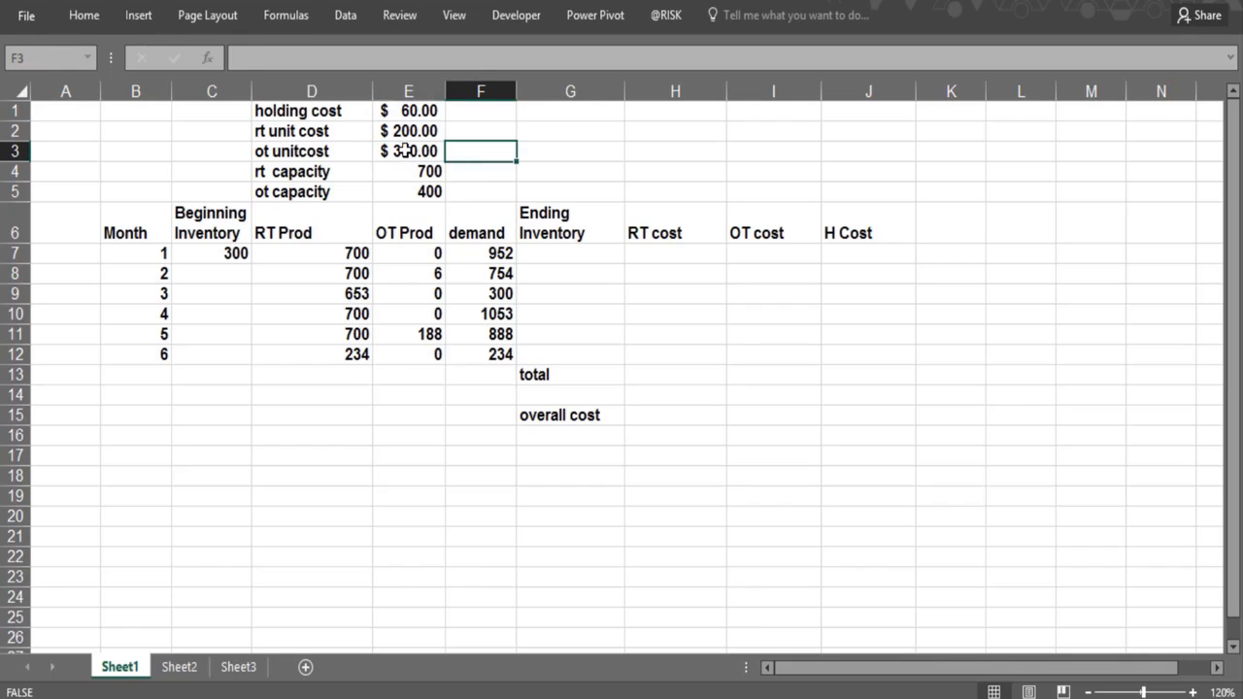
pyautogui.click(406, 152)
pyautogui.click(483, 153)
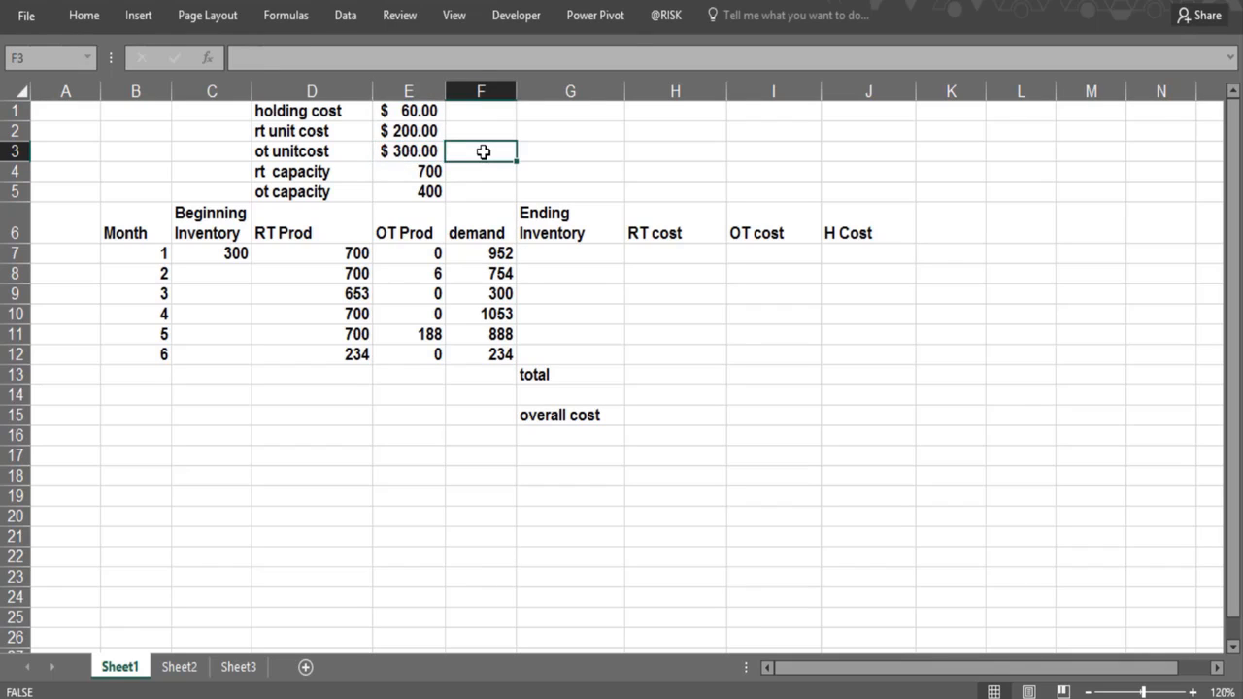
pyautogui.click(419, 112)
pyautogui.click(469, 168)
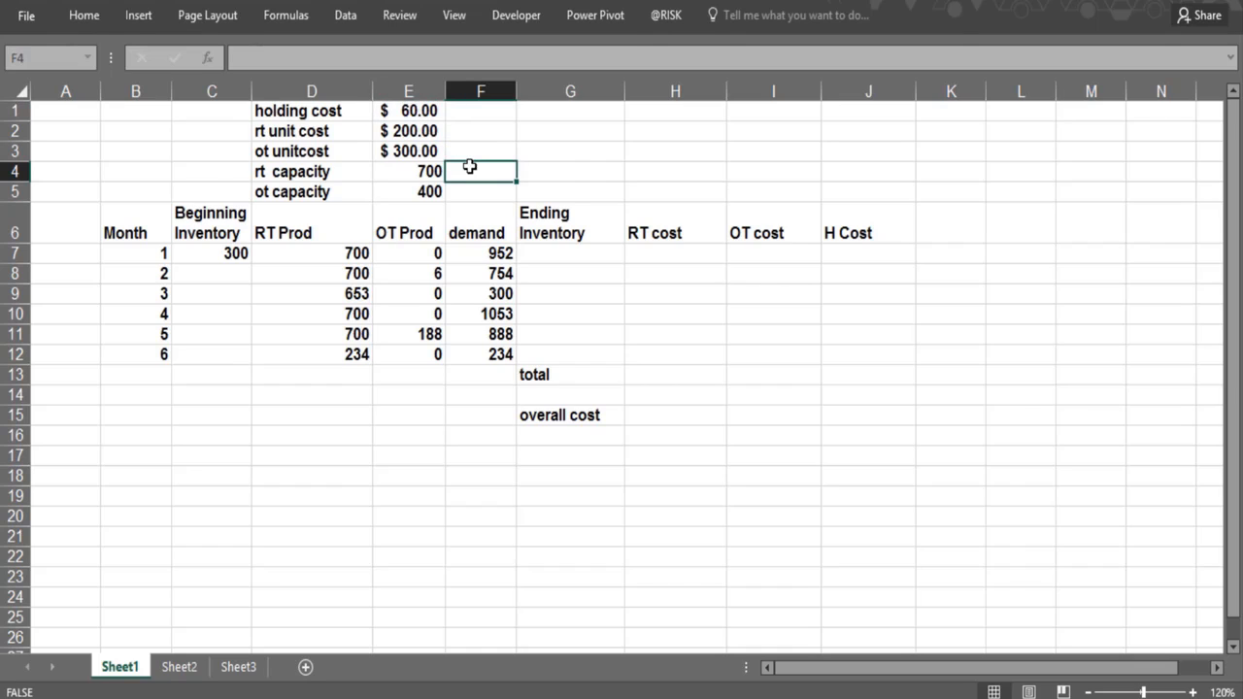
pyautogui.click(427, 169)
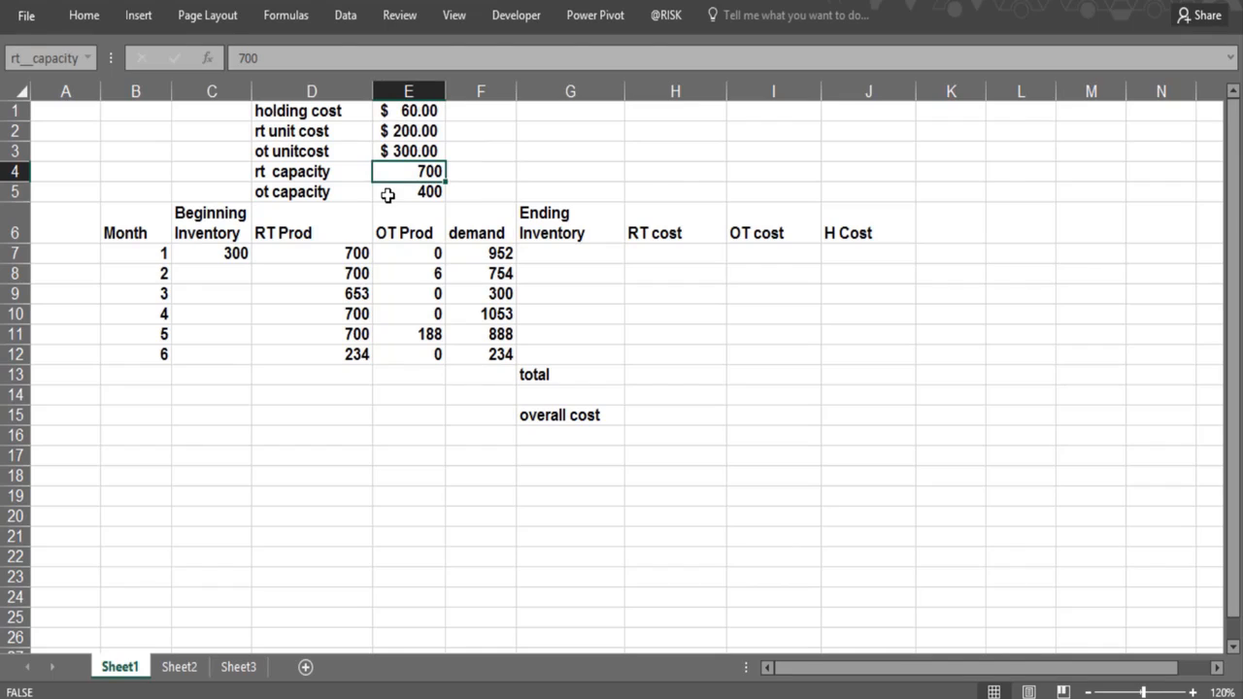
pyautogui.click(387, 194)
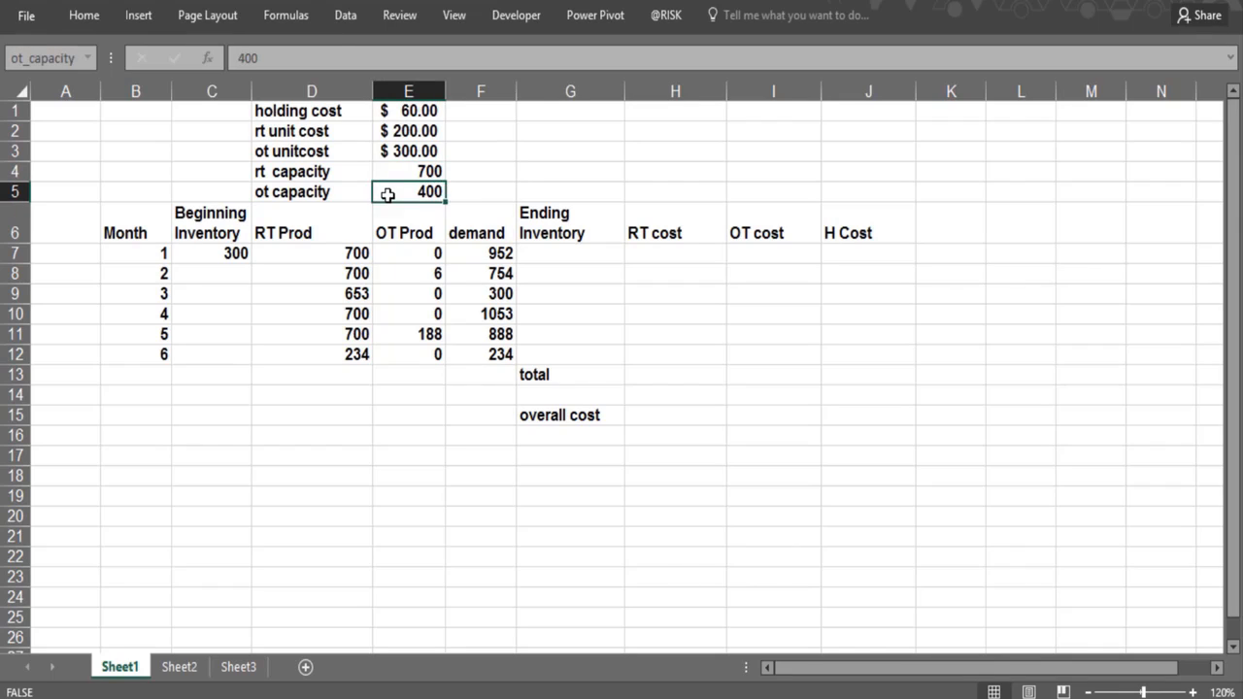
pyautogui.click(224, 248)
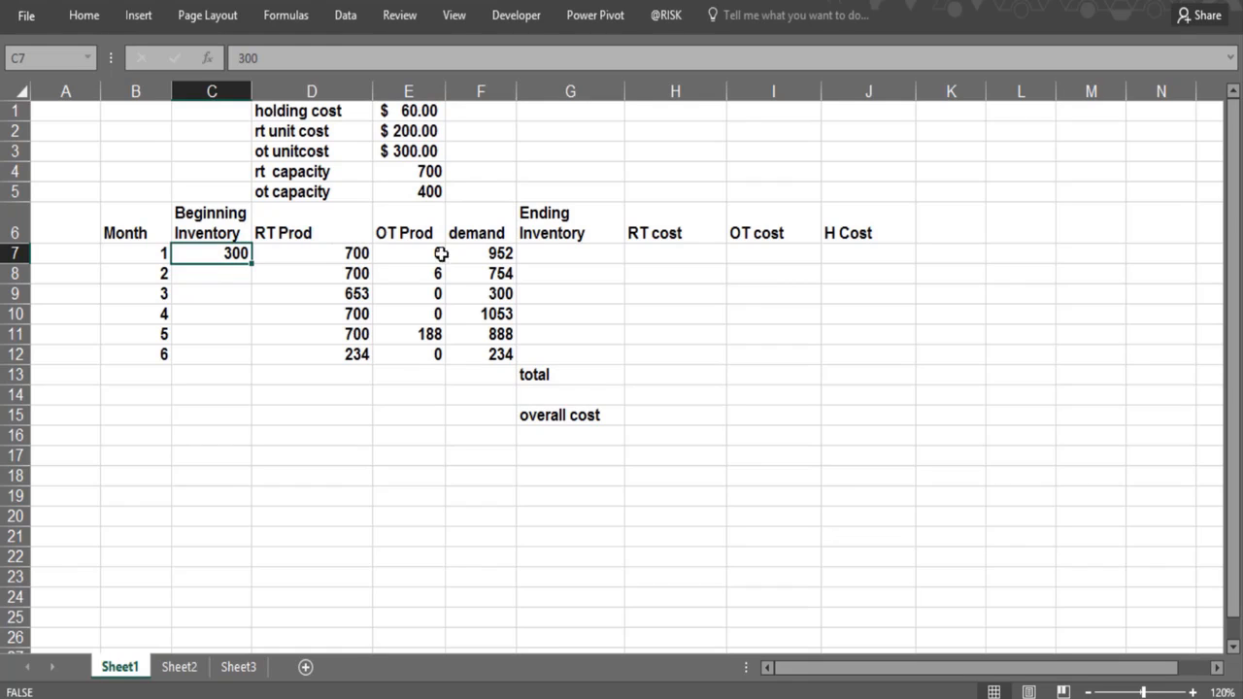
pyautogui.moveTo(471, 255); pyautogui.dragTo(477, 359)
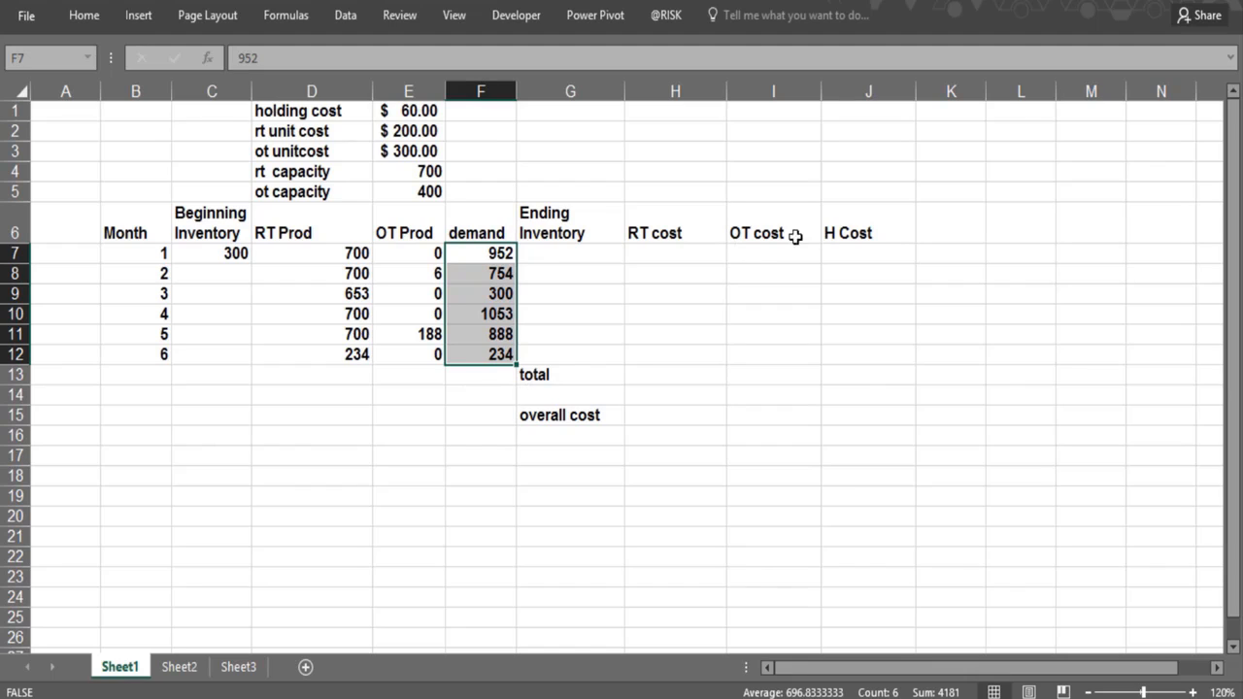
# - Enter the note "Target cell" in B15 and "Miin sum of" in B16, below the production table
pyautogui.click(166, 412)
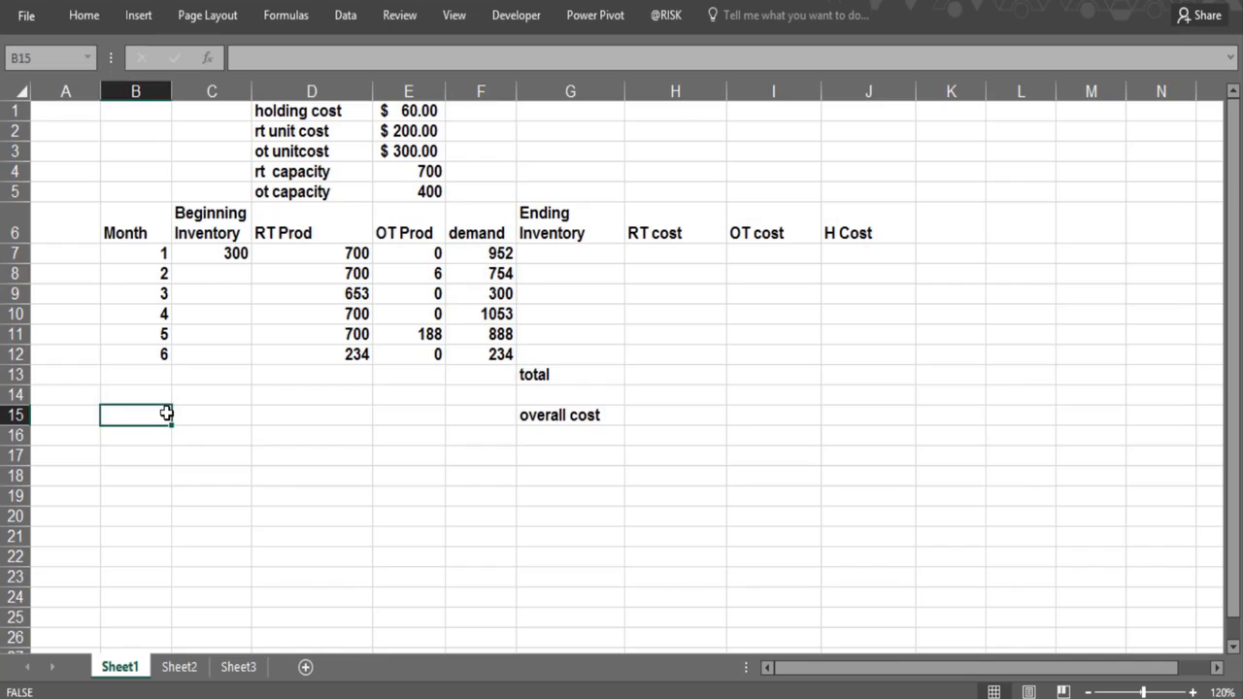
pyautogui.write('Target c')
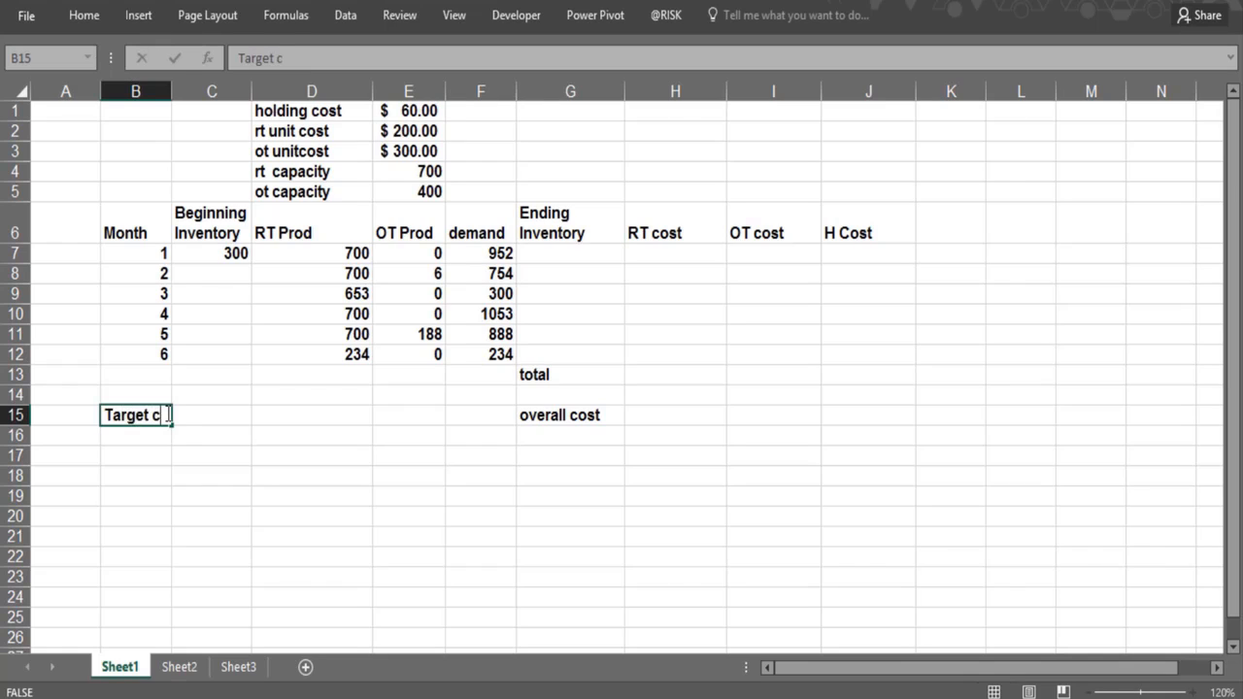
pyautogui.write('ell')
pyautogui.press('Return')
pyautogui.write('Mi')
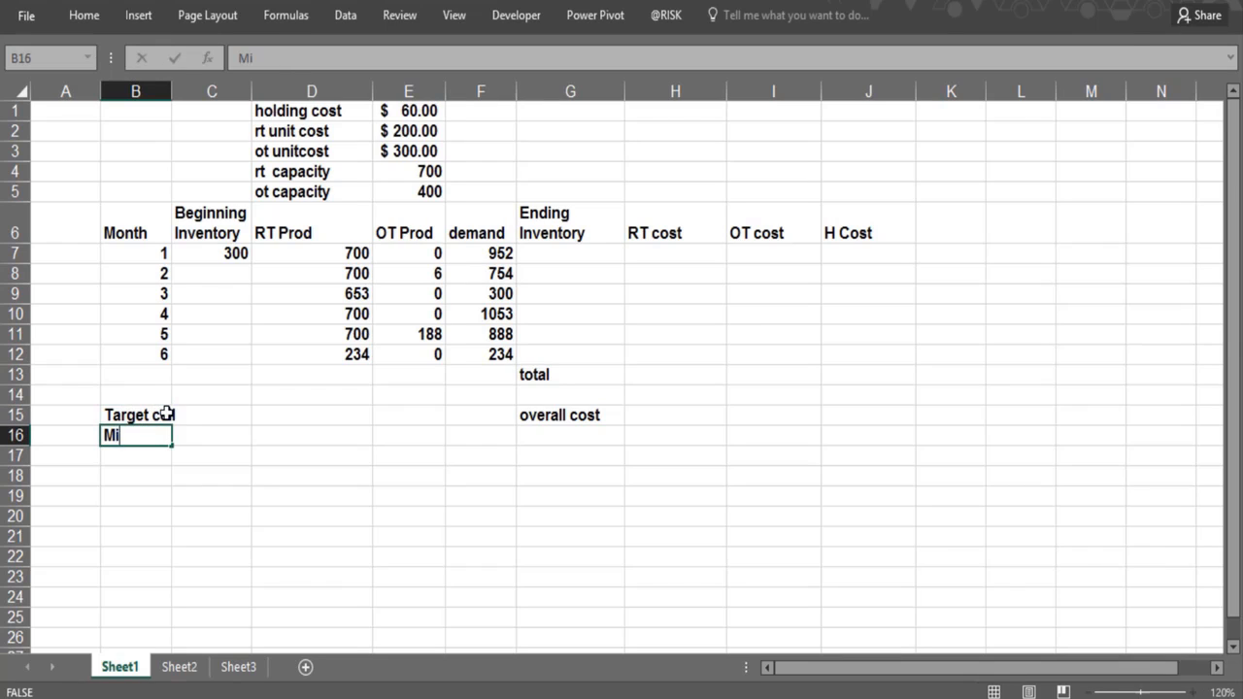
pyautogui.write('in sum of')
pyautogui.press('Return')
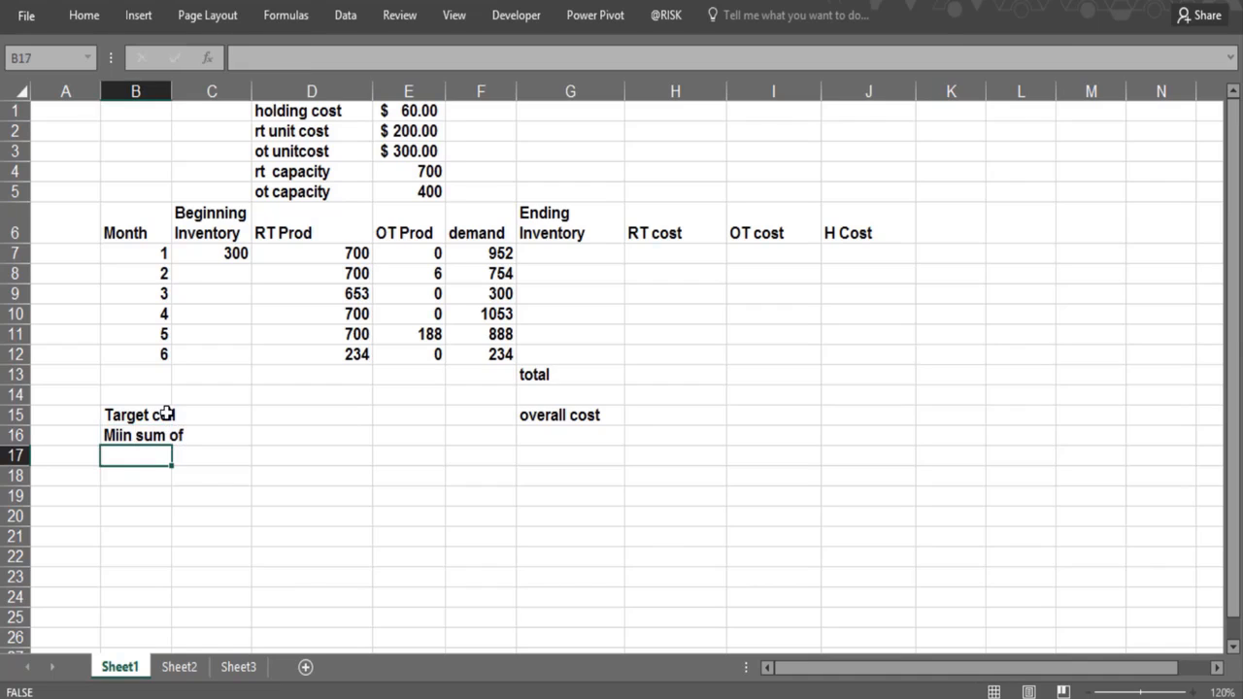
# - List the cost components "RT Cost", "OT Cost" and "Holding cost" in cells B17 to B19
pyautogui.write('RT Cost')
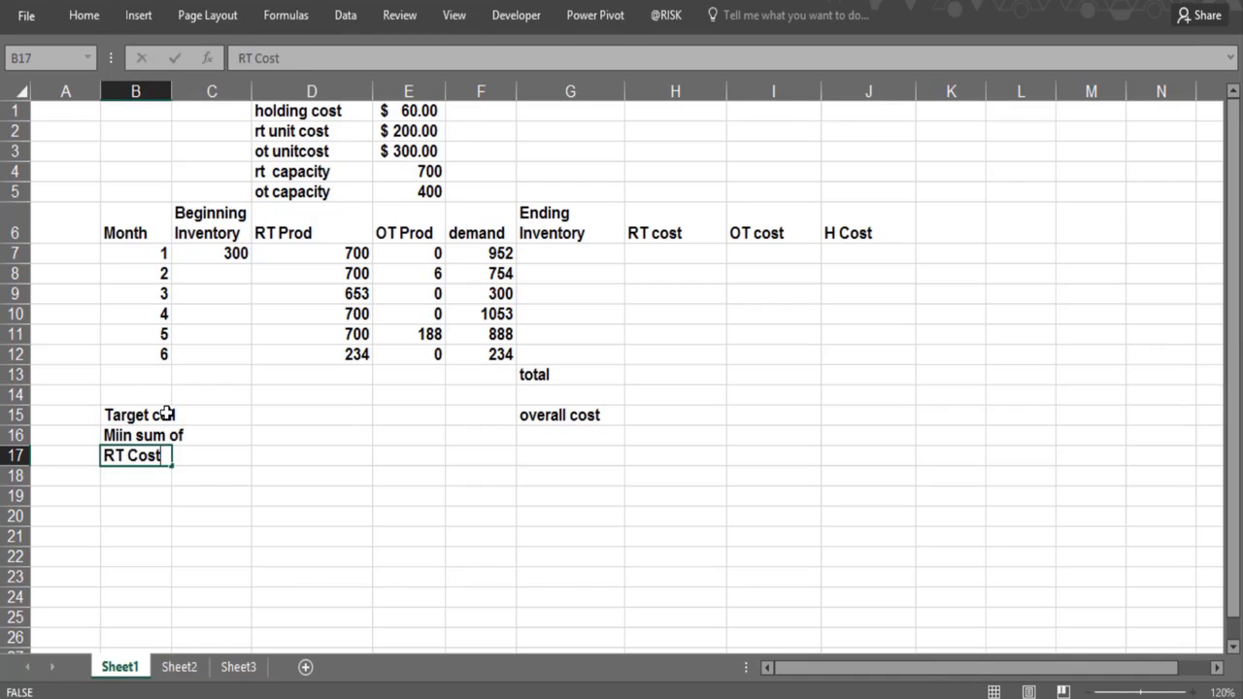
pyautogui.press('Return')
pyautogui.write('OT ')
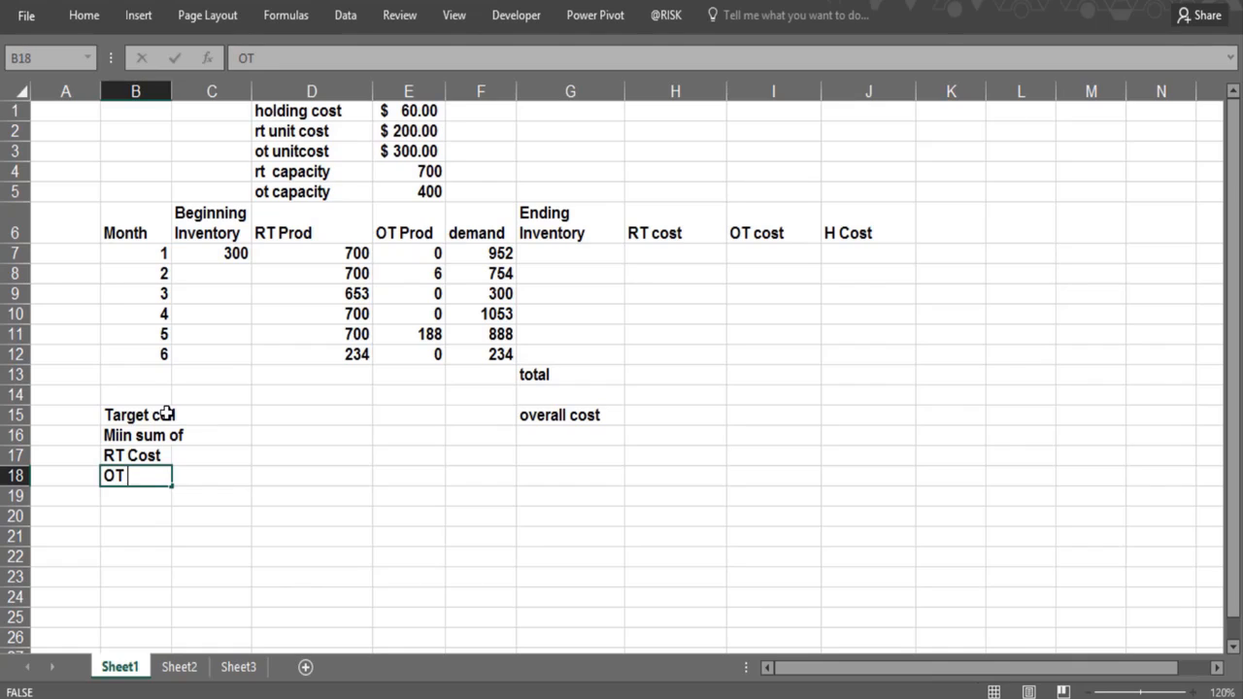
pyautogui.write('Cost')
pyautogui.press('Return')
pyautogui.write('H')
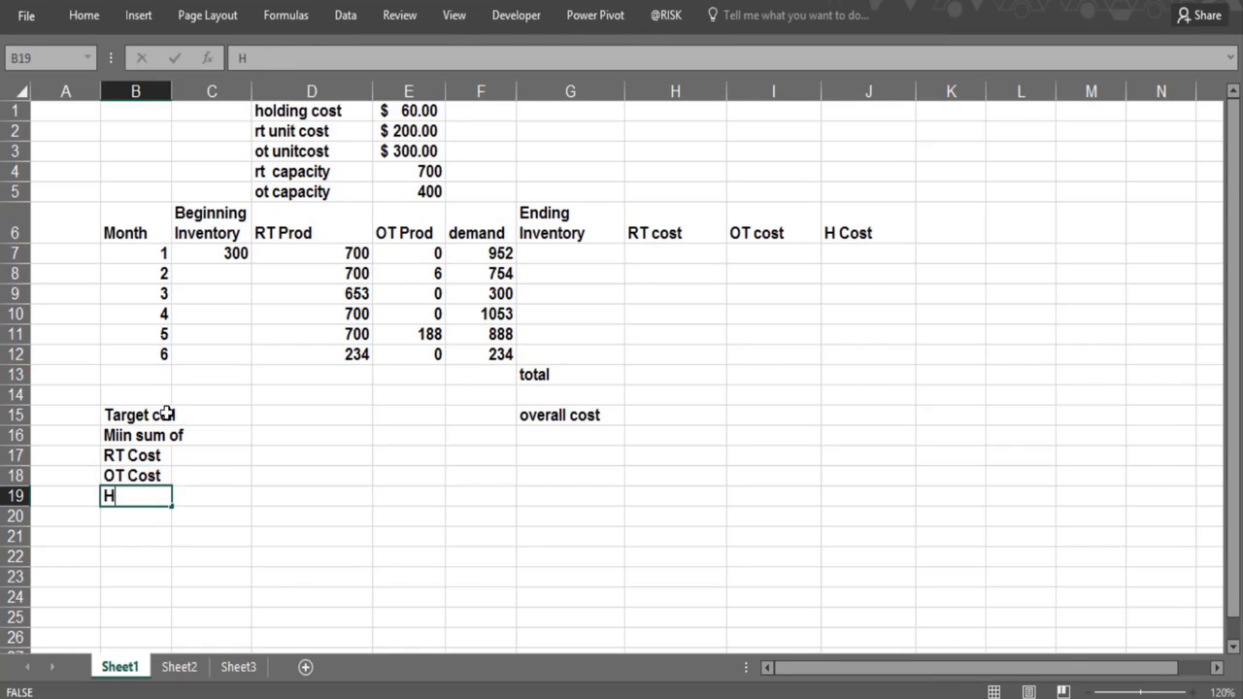
pyautogui.write('olding cost')
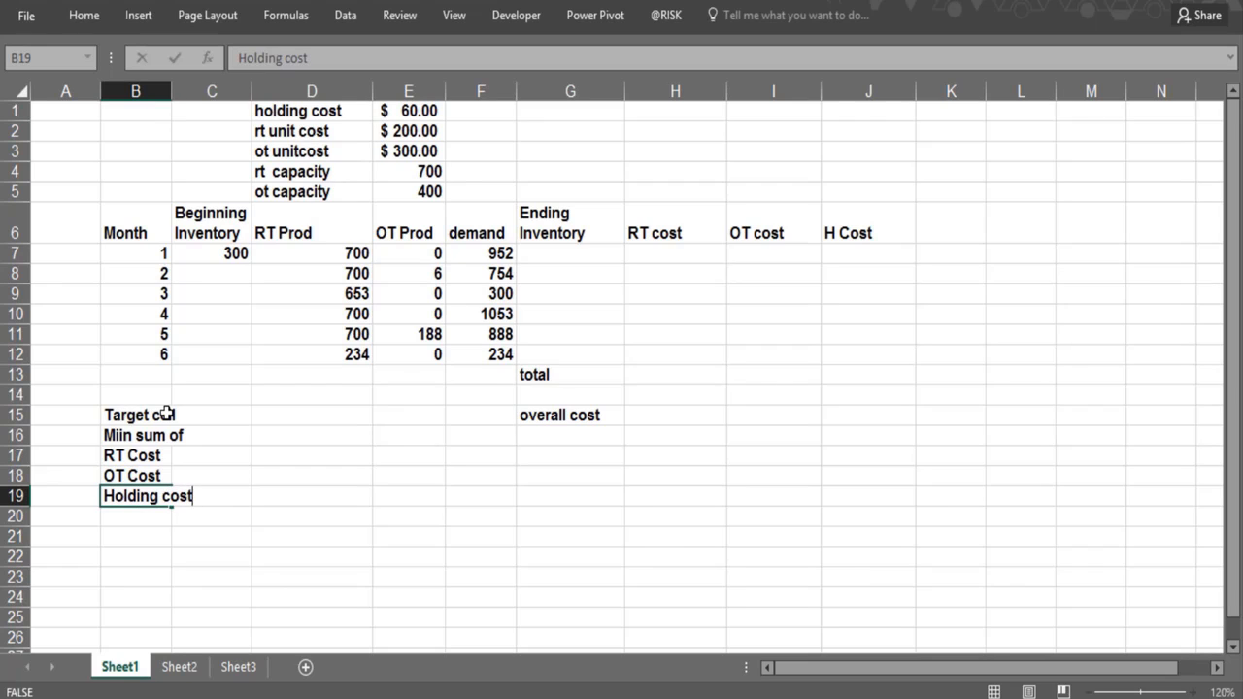
pyautogui.press('Return')
# - Enter "Changing cells" in B20, followed by "how many RT and OT" in B21 and "units to produce each month" in B22
pyautogui.write('Changi')
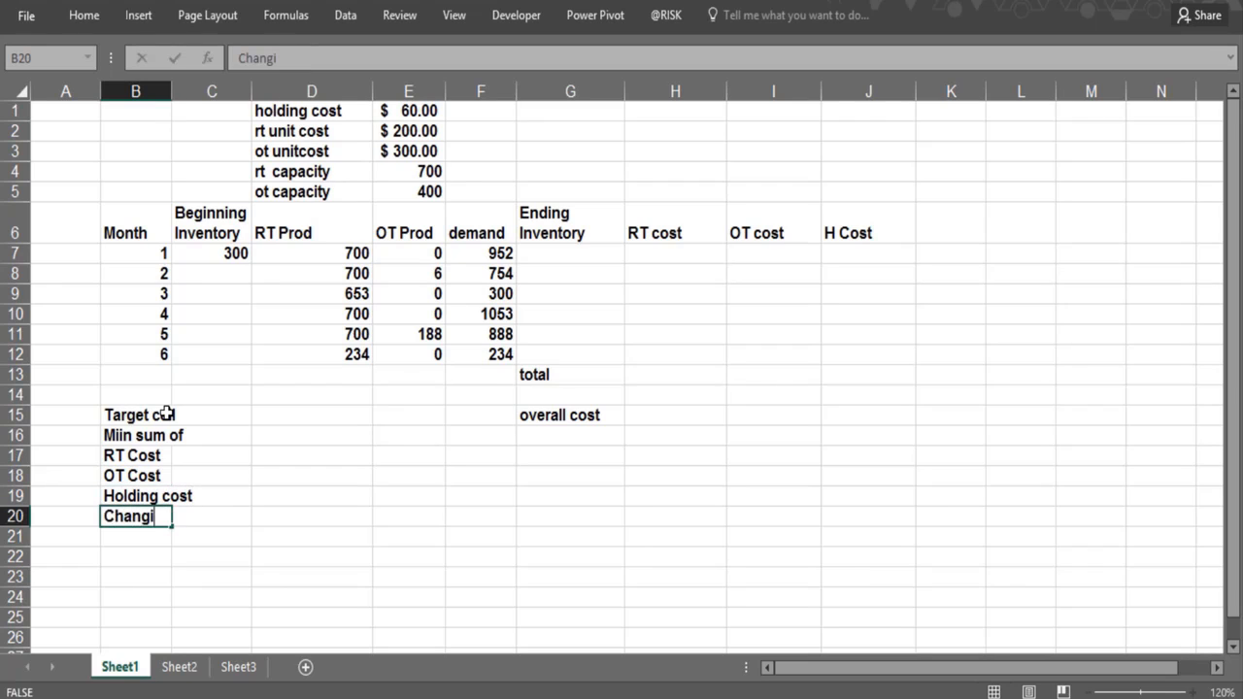
pyautogui.write('ng cells')
pyautogui.press('Return')
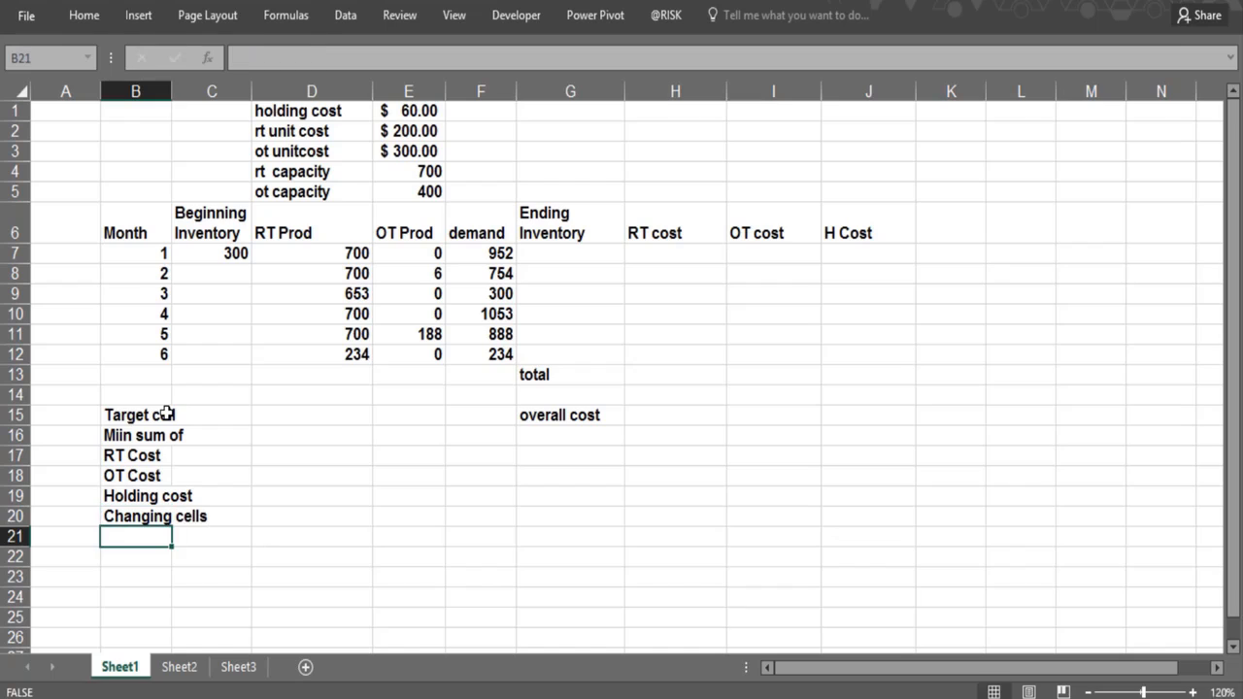
pyautogui.write('how m')
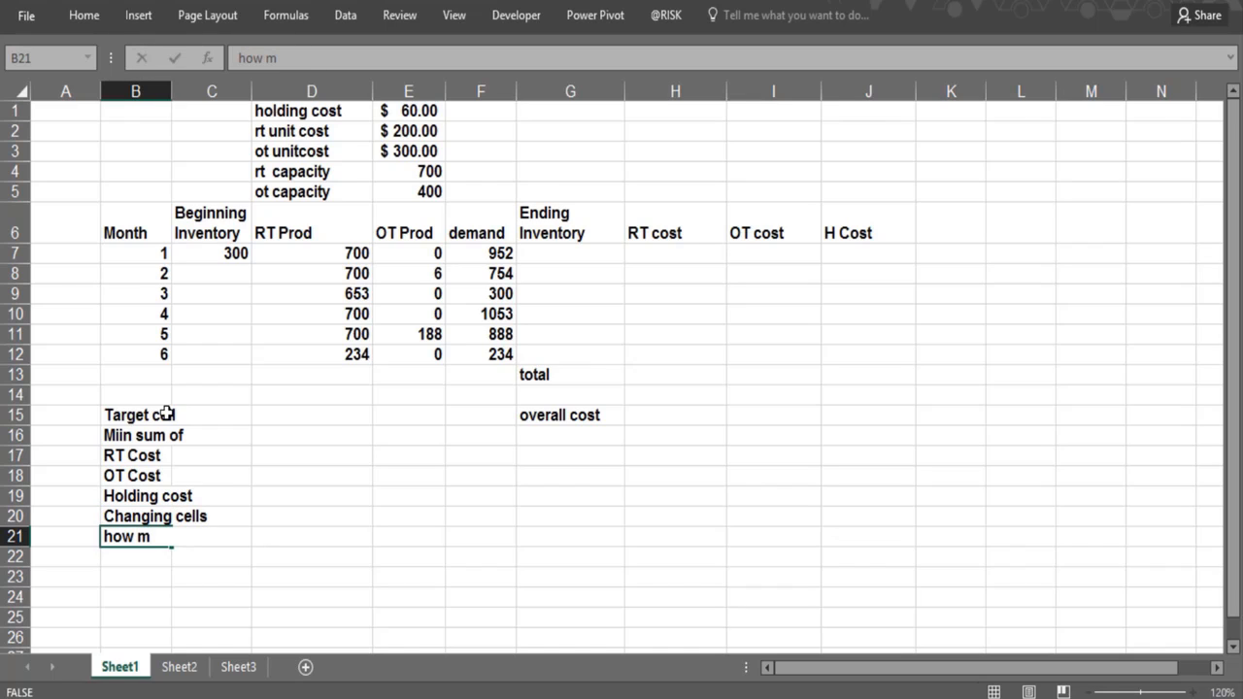
pyautogui.write('any RT')
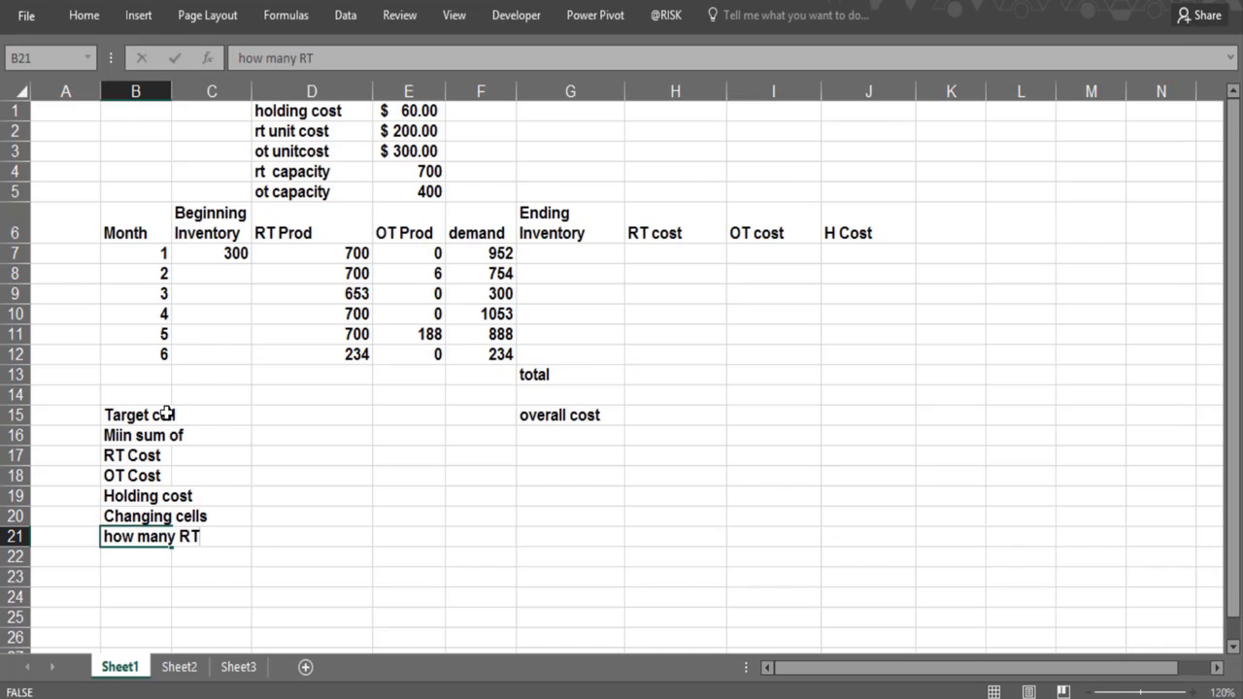
pyautogui.write(' and OT')
pyautogui.press('Return')
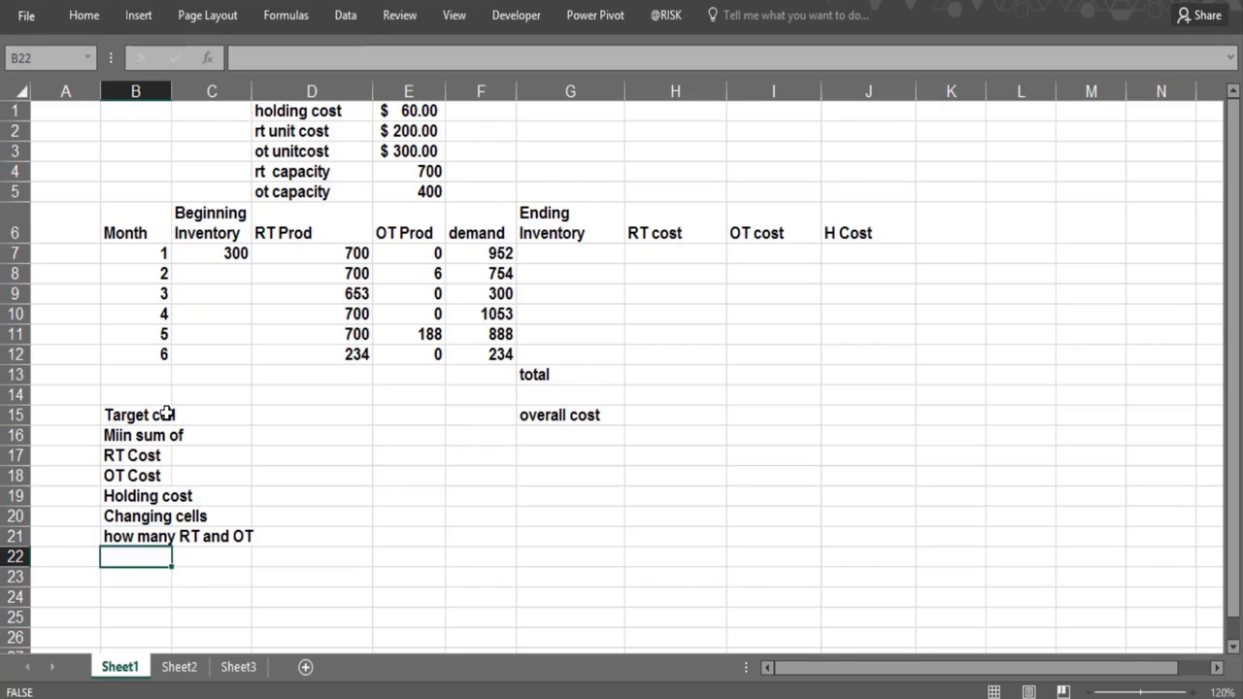
pyautogui.write('units to ')
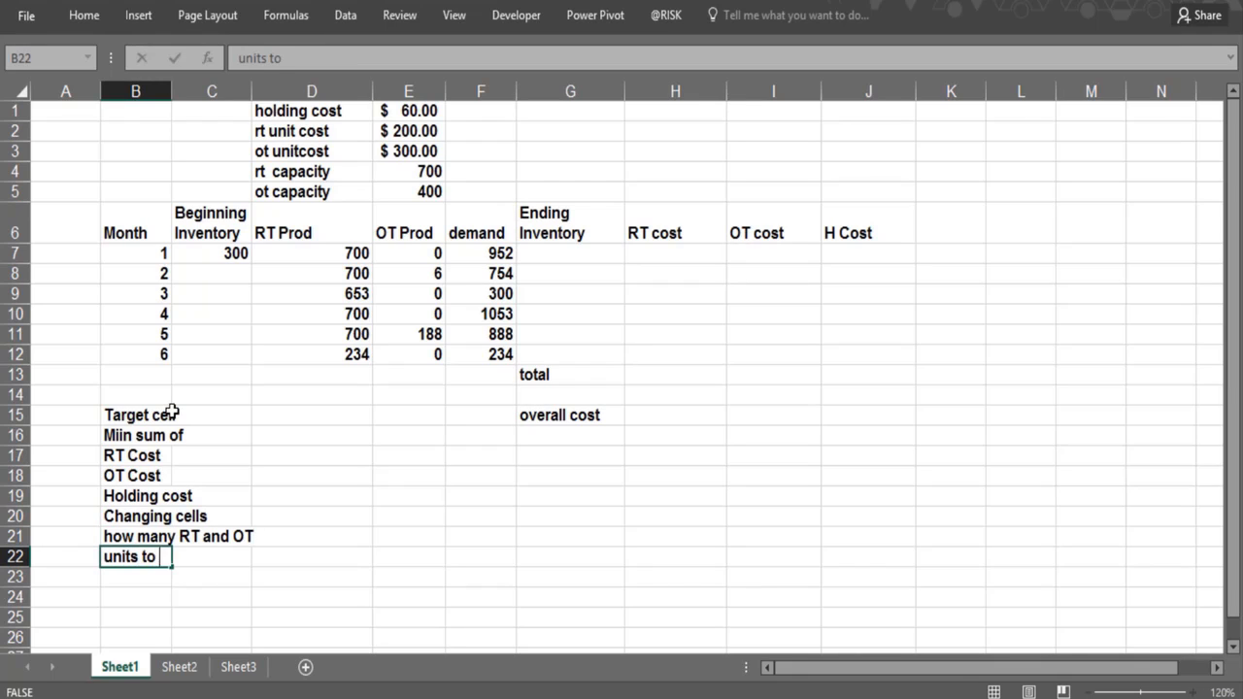
pyautogui.write('produce each m')
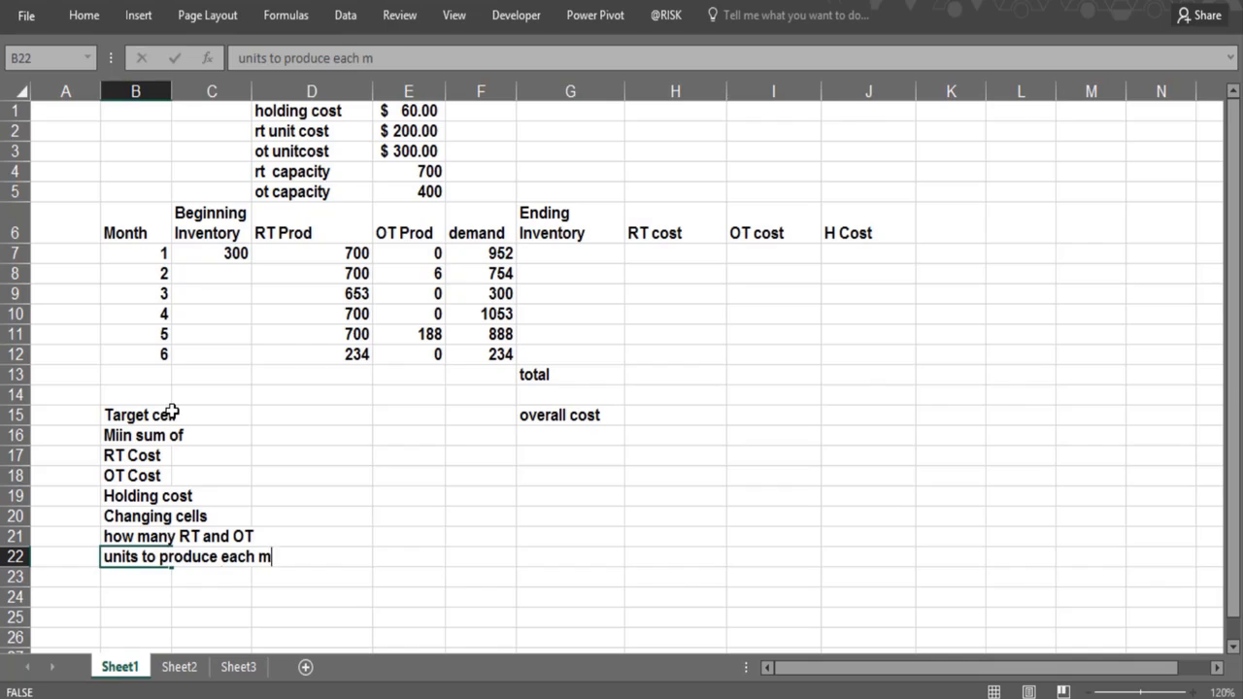
pyautogui.write('onth')
pyautogui.press('Return')
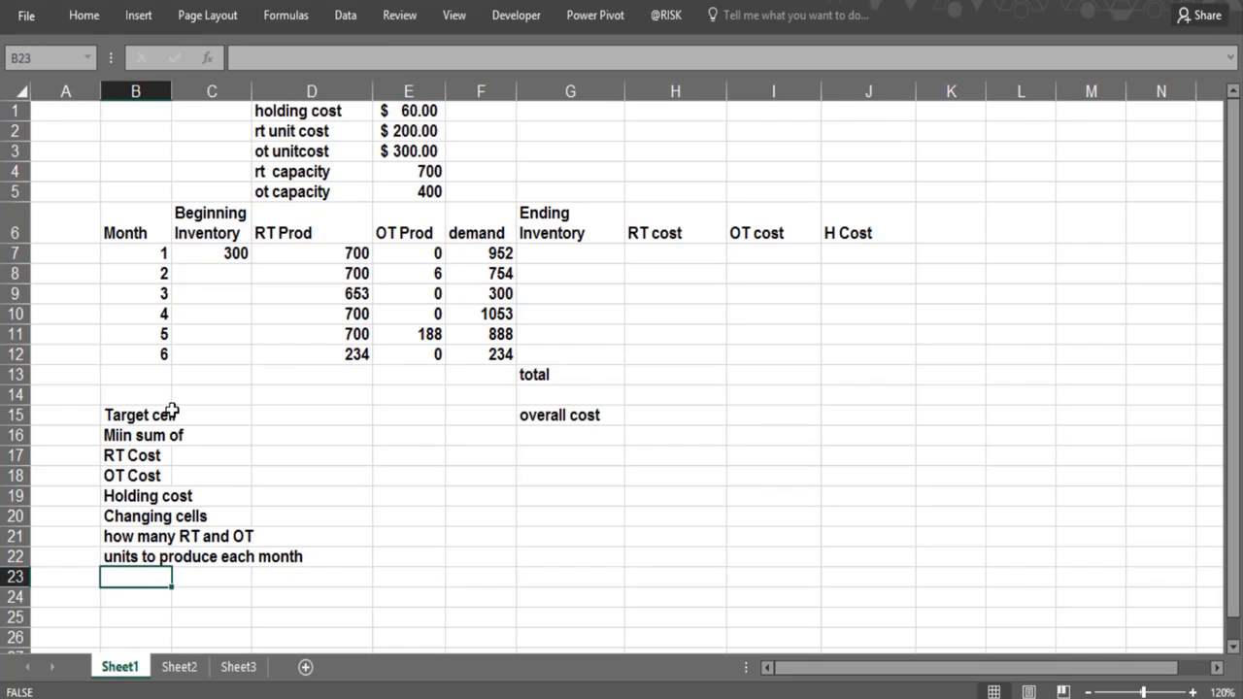
# - Enter "Constraints" in B23, with "RT prod<=700" in B24 and "OT prod<=400" in B25
pyautogui.write('COnstrai')
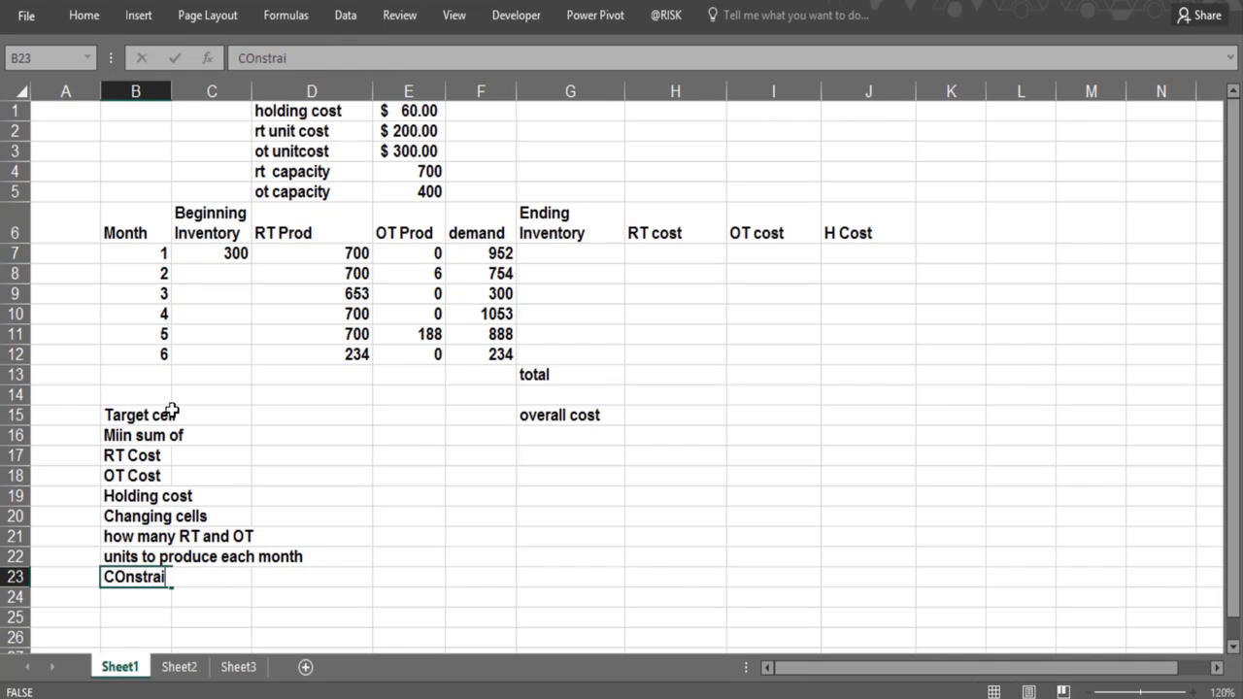
pyautogui.write('nts')
pyautogui.press('Return')
pyautogui.write('RT prod<=')
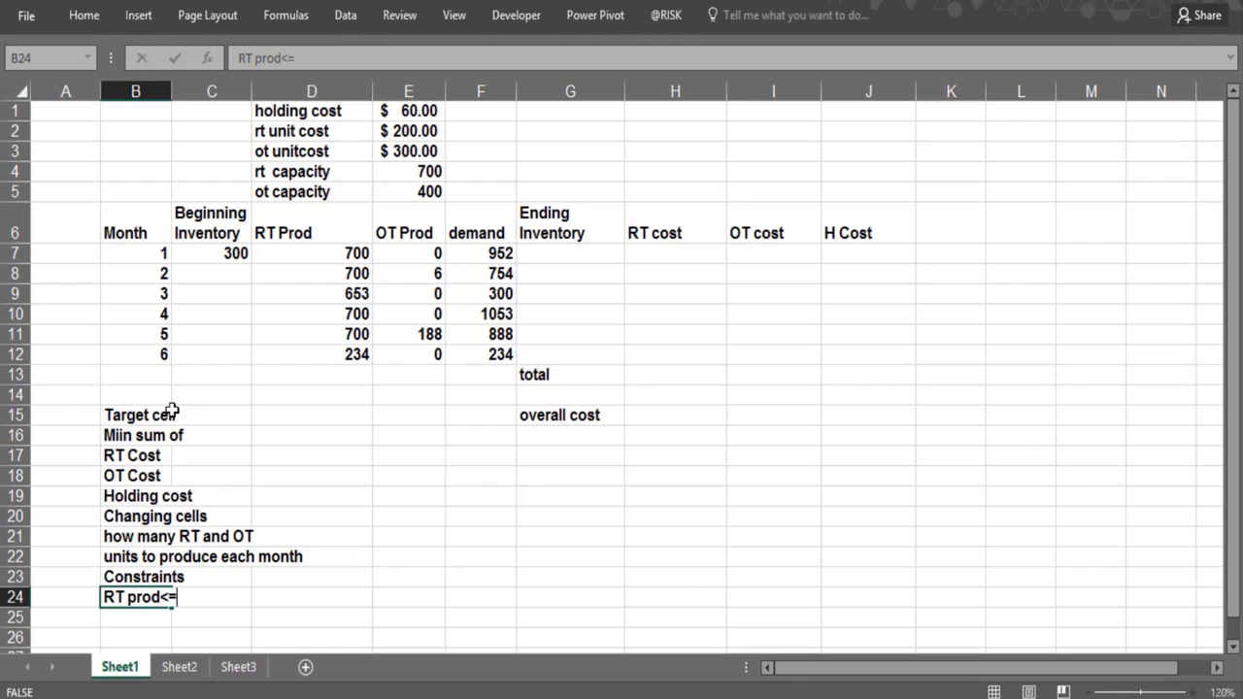
pyautogui.write('700')
pyautogui.press('Return')
pyautogui.write('OT p')
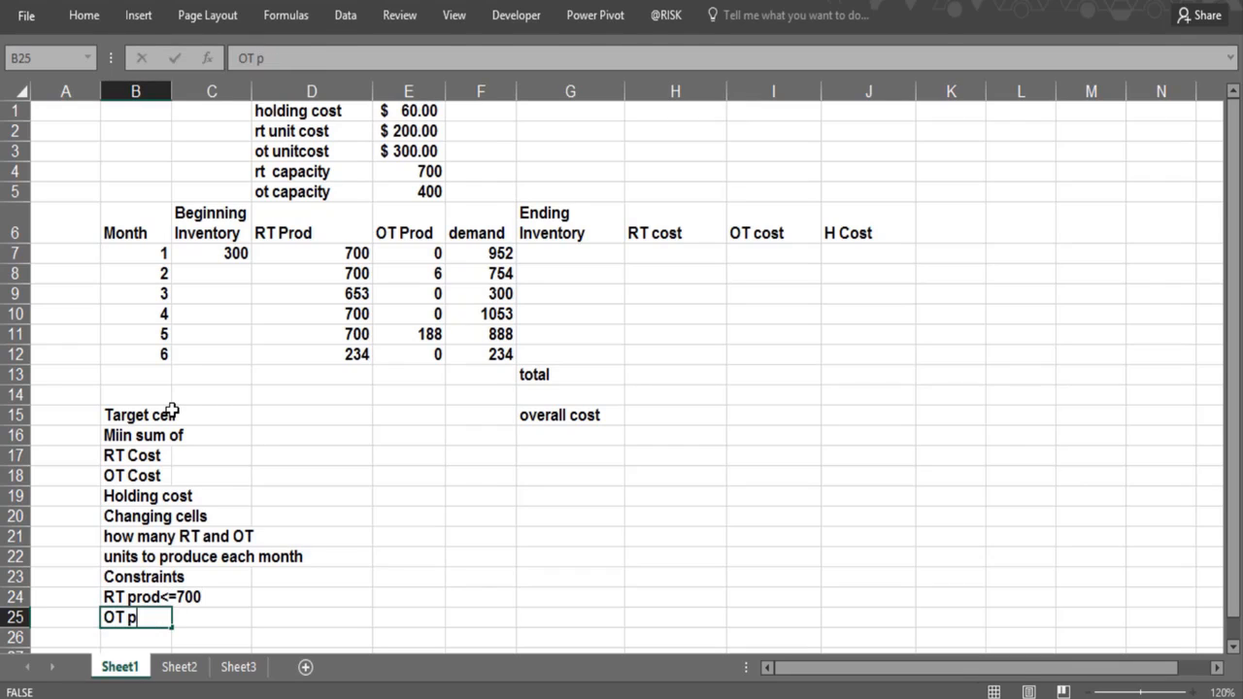
pyautogui.write('rod<=40')
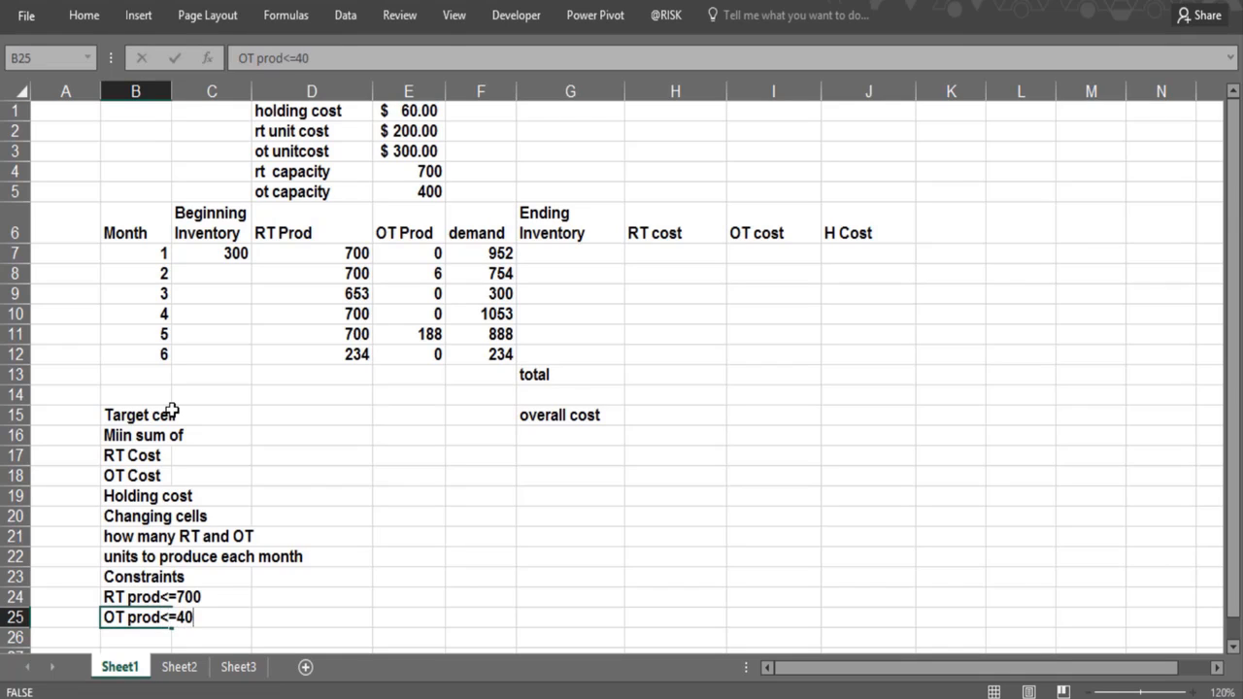
pyautogui.press('BackSpace')
pyautogui.press('BackSpace')
pyautogui.write('400')
pyautogui.press('Return')
# - Enter the inventory balance note "End Month t Inventory=Start Inv Month t +Month t Prod-Month t demand" in D17
pyautogui.click(284, 431)
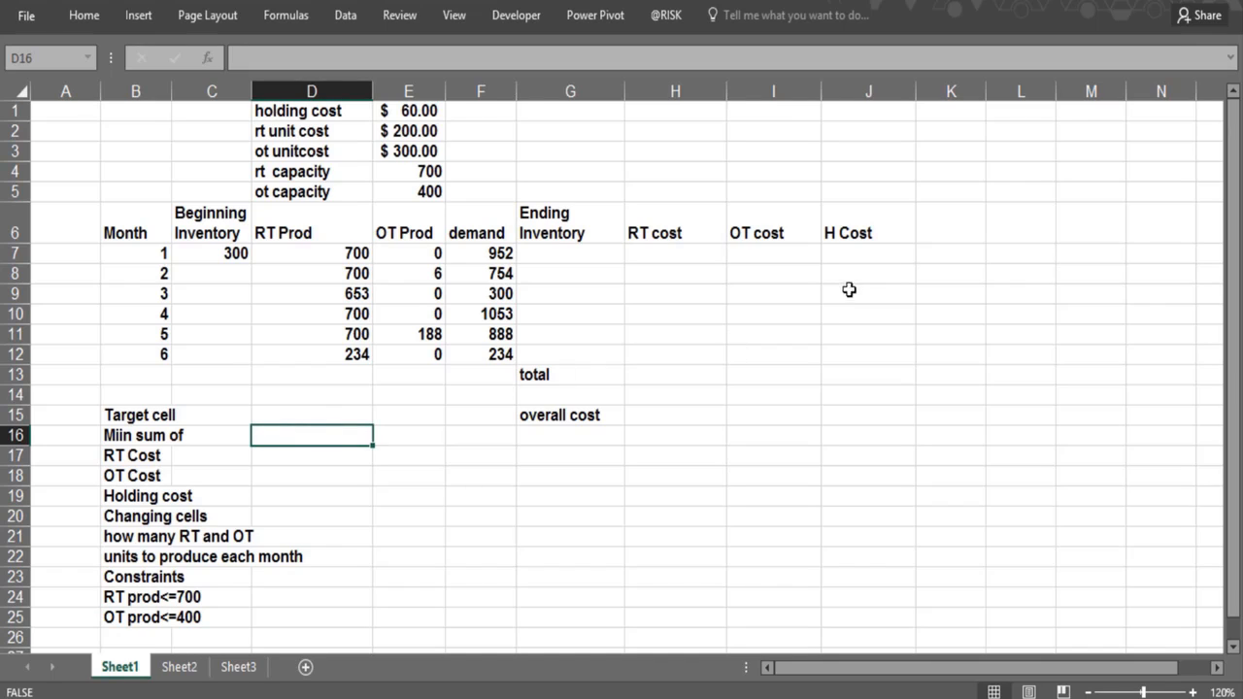
pyautogui.click(847, 259)
pyautogui.click(333, 453)
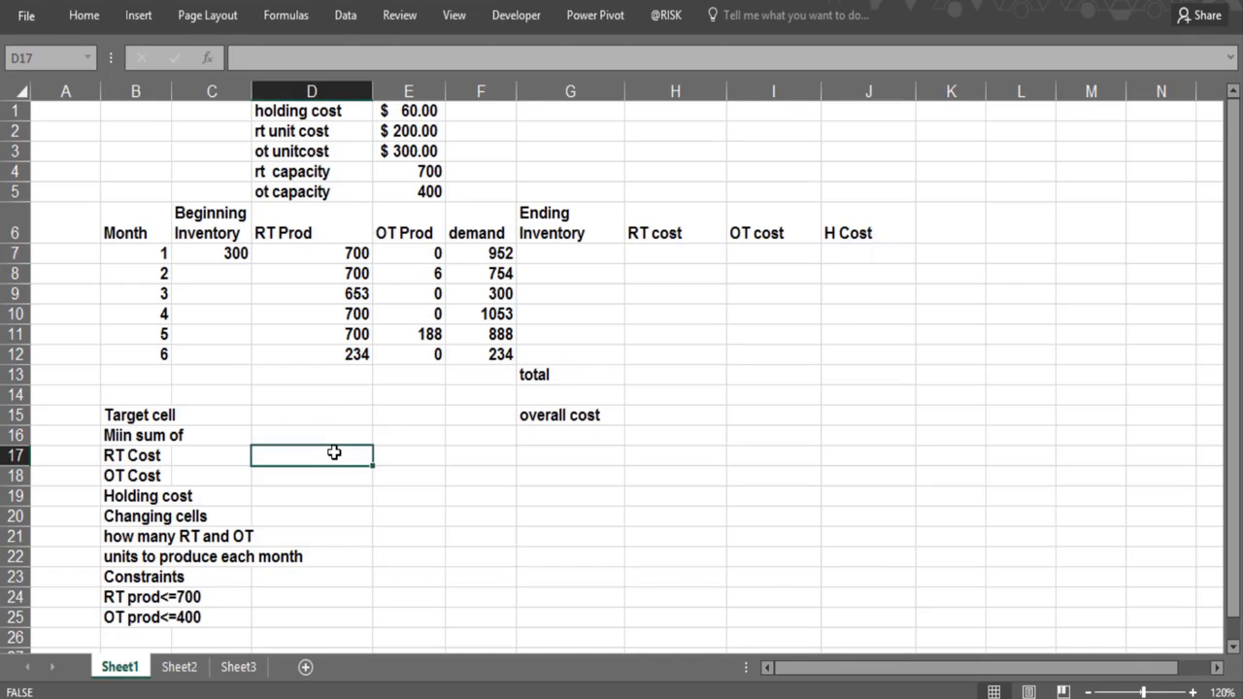
pyautogui.write('End')
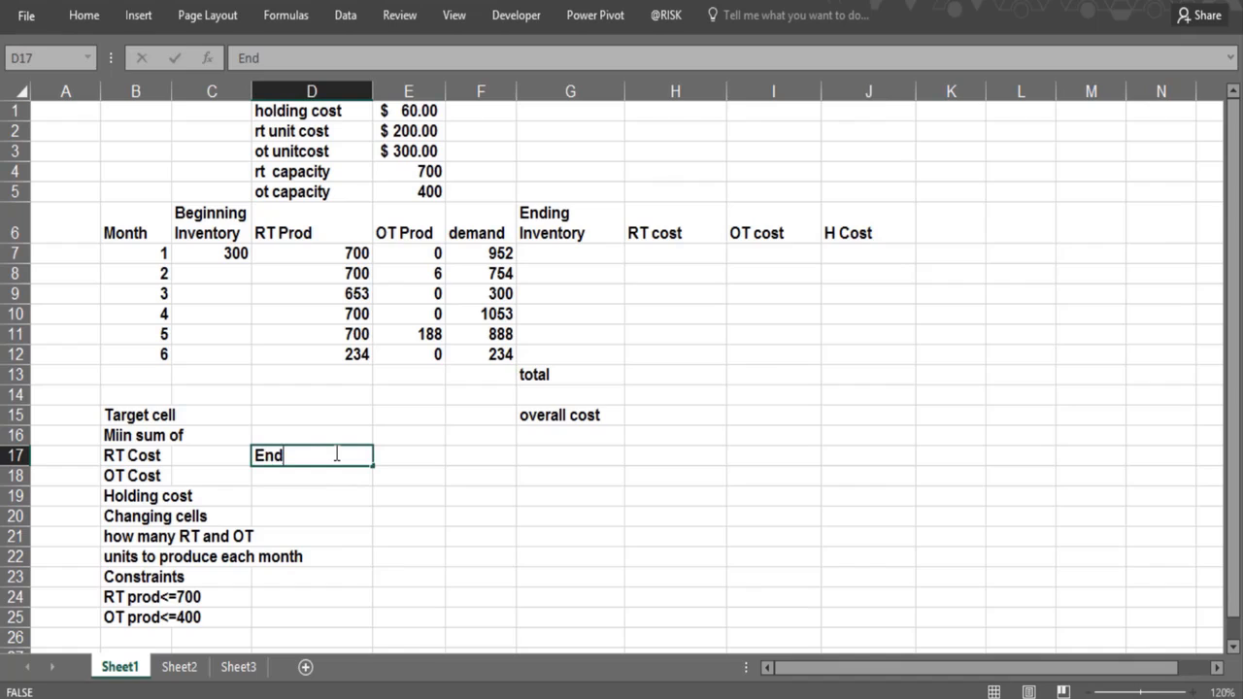
pyautogui.write(' Month')
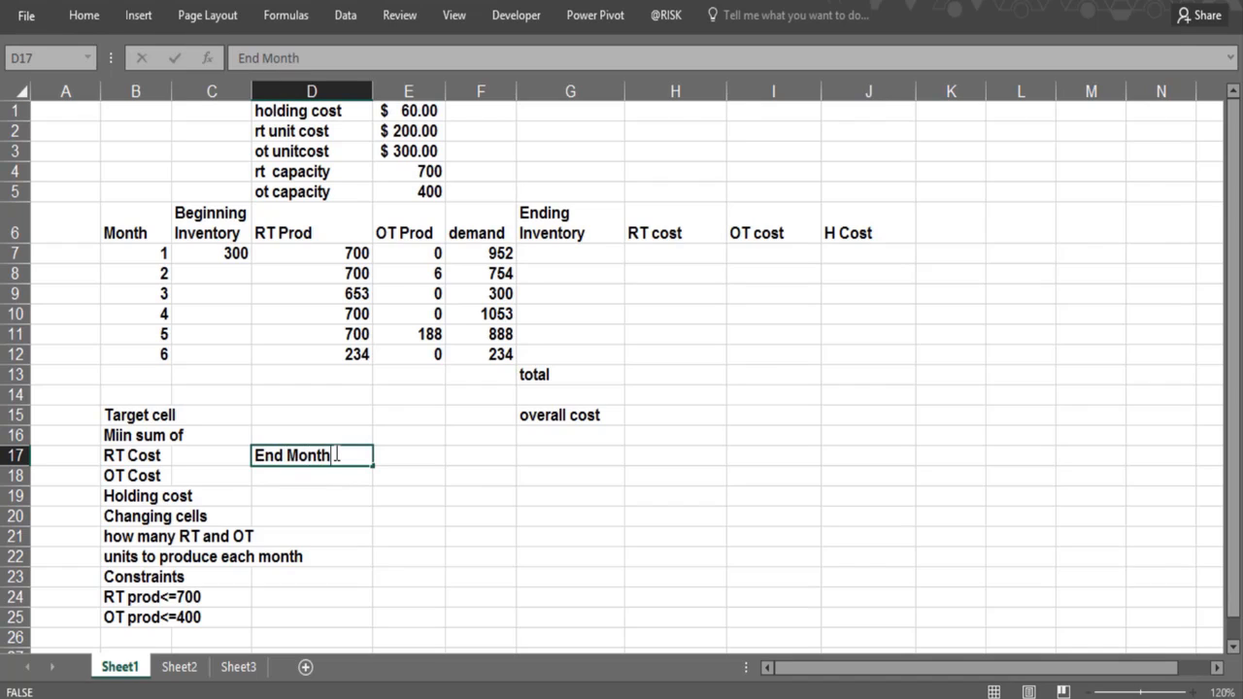
pyautogui.write(' t Inventory')
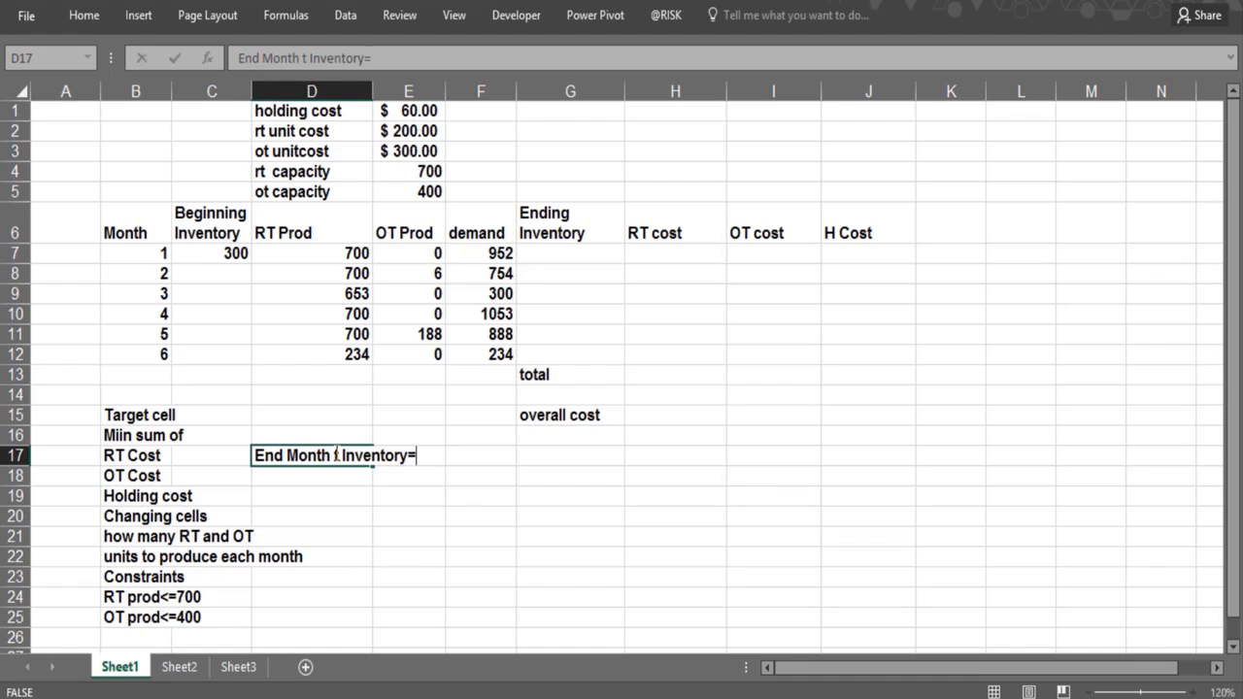
pyautogui.write('=Srat')
pyautogui.press('BackSpace')
pyautogui.press('BackSpace')
pyautogui.press('BackSpace')
pyautogui.write('tart Inv Month')
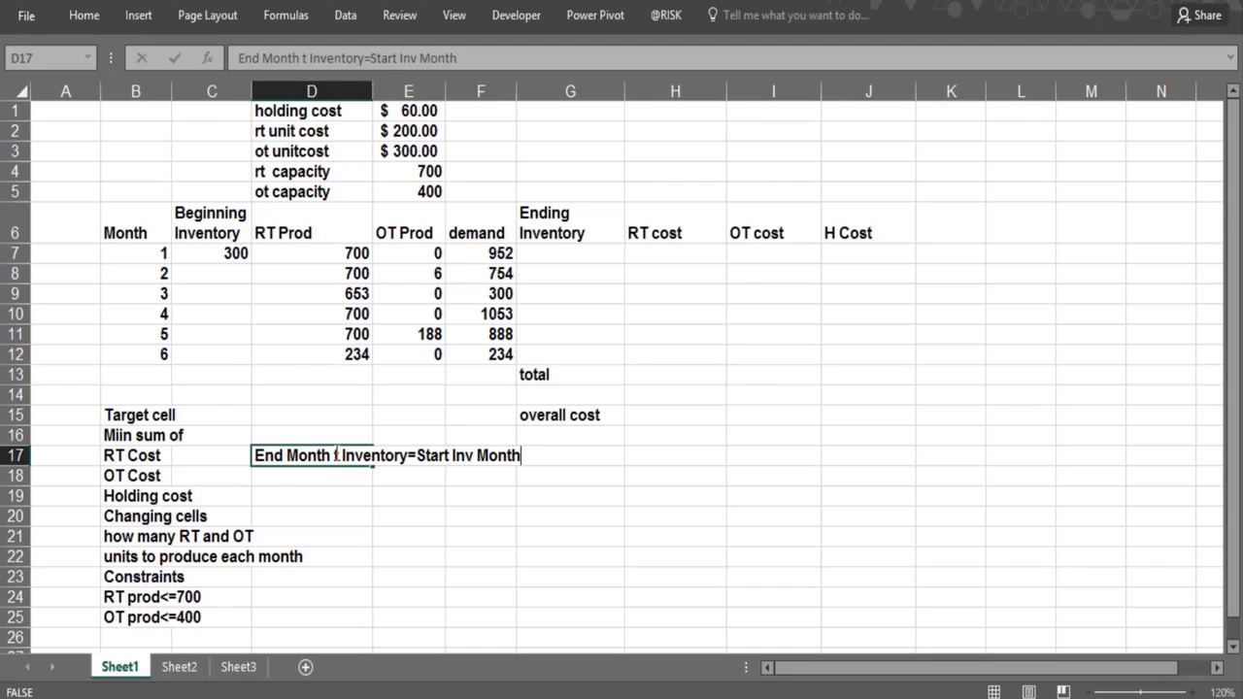
pyautogui.write('tt')
pyautogui.write(' +Month ')
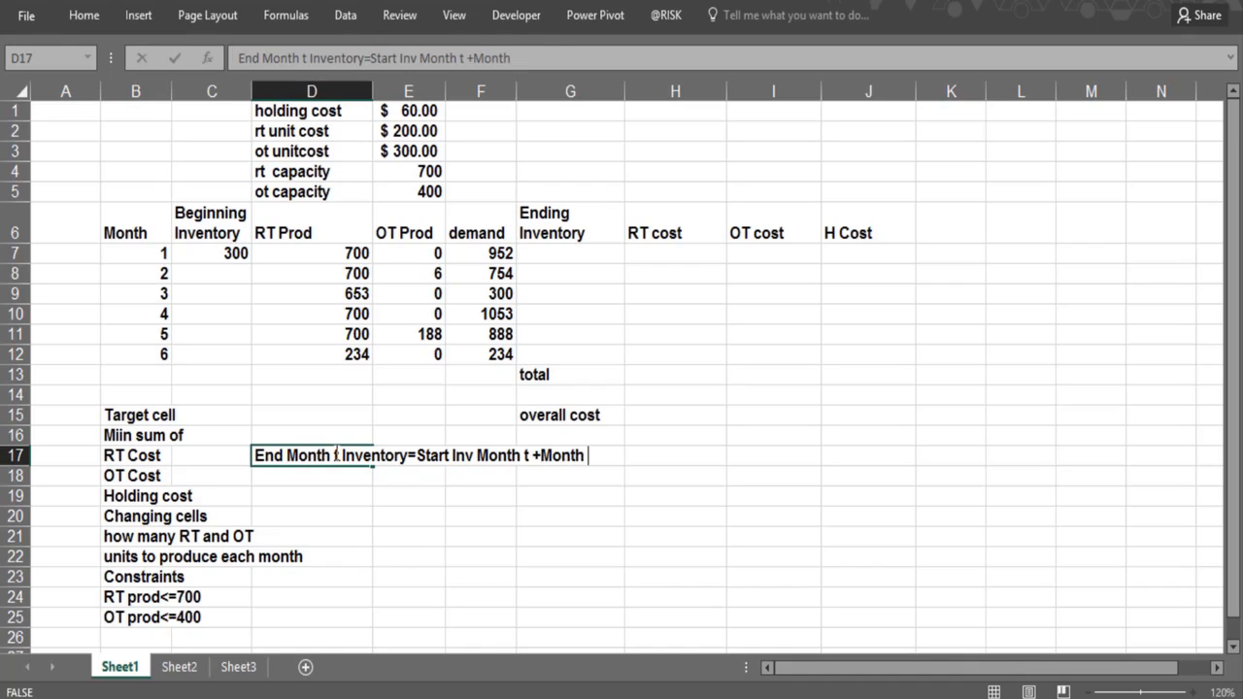
pyautogui.write('t Prod-Month')
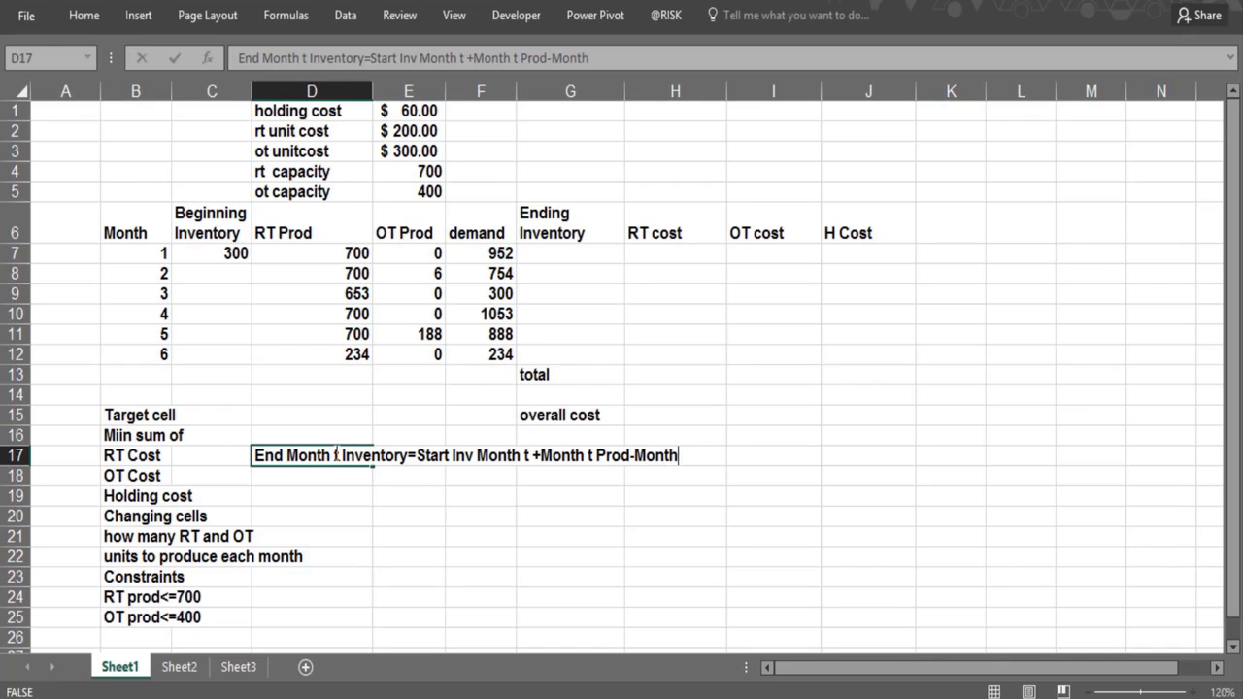
pyautogui.write(' t demand')
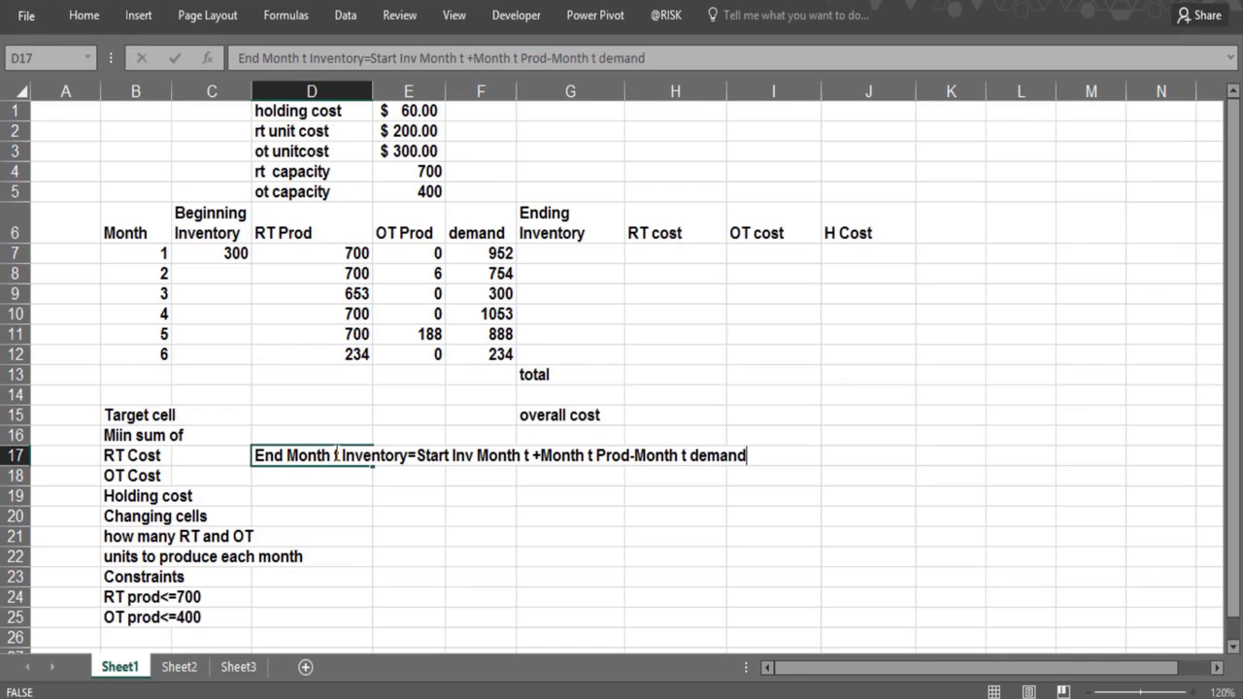
pyautogui.press('Return')
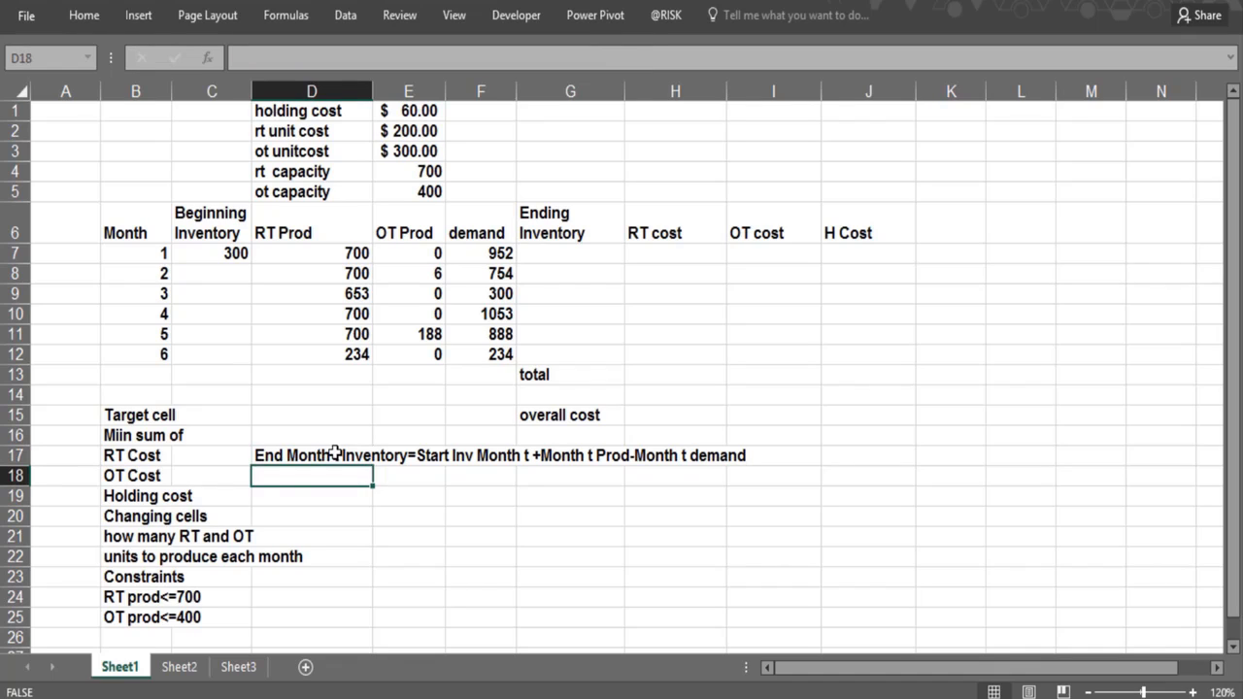
# - Add the constraint "Ending Inventory>=0" in B26, below the overtime production constraint
pyautogui.click(147, 632)
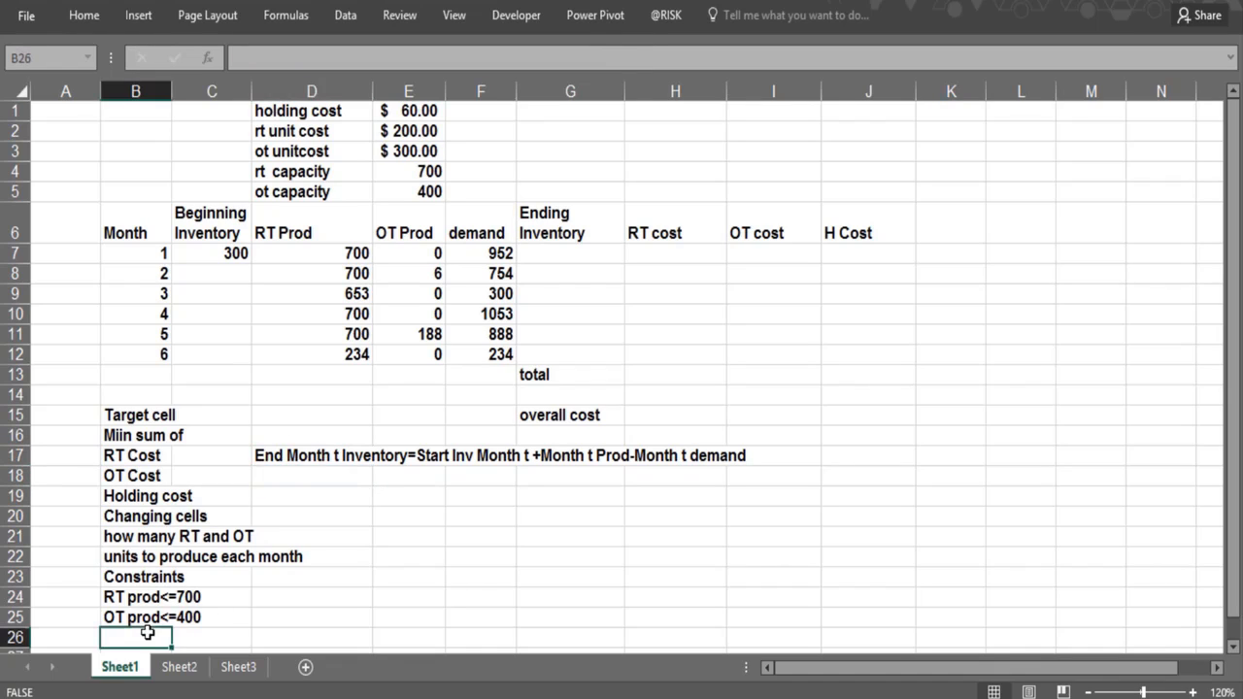
pyautogui.write('Ed')
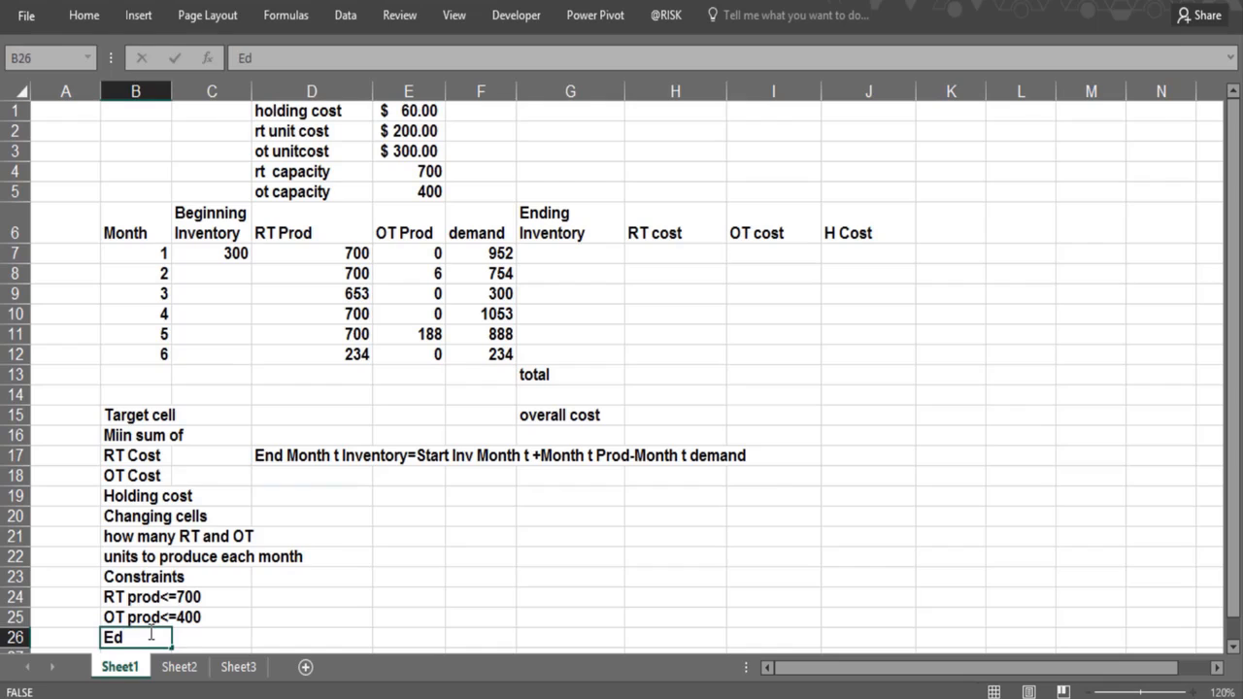
pyautogui.press('BackSpace')
pyautogui.write('nding Inventor')
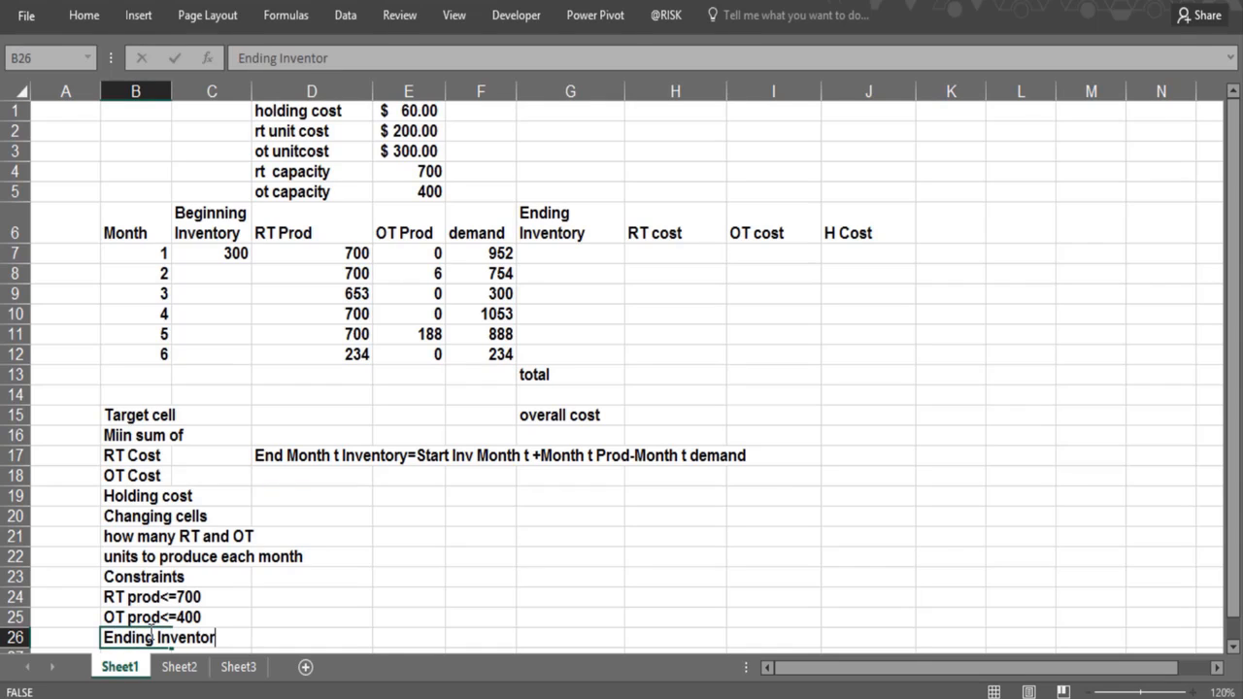
pyautogui.write('y>=0')
pyautogui.press('Return')
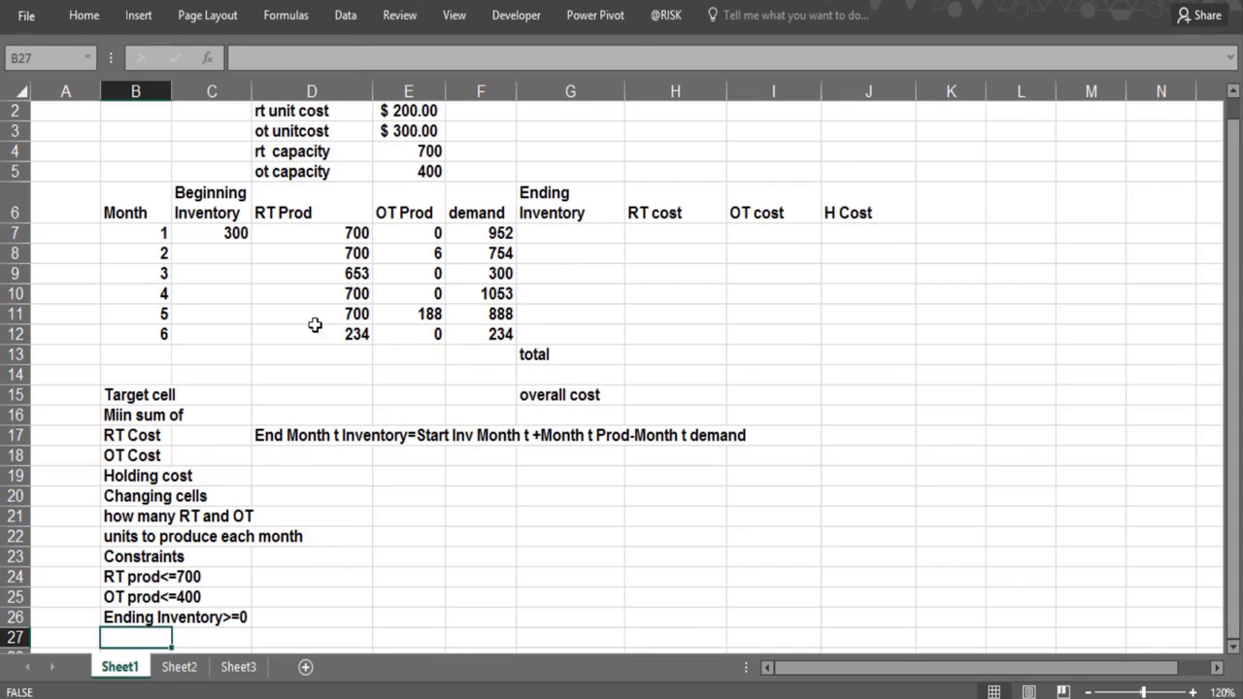
# - Shade the RT Prod and OT Prod changing cells D7:E12 with a golden yellow fill
pyautogui.moveTo(345, 233); pyautogui.dragTo(388, 333)
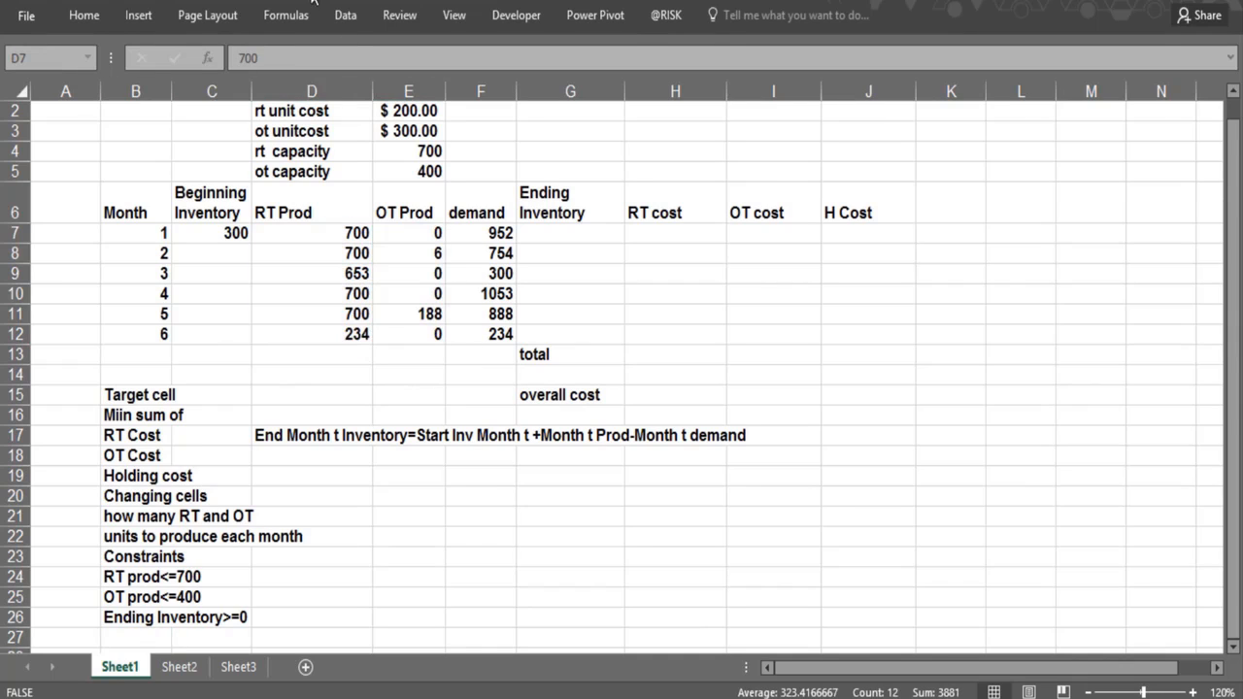
pyautogui.click(349, 233)
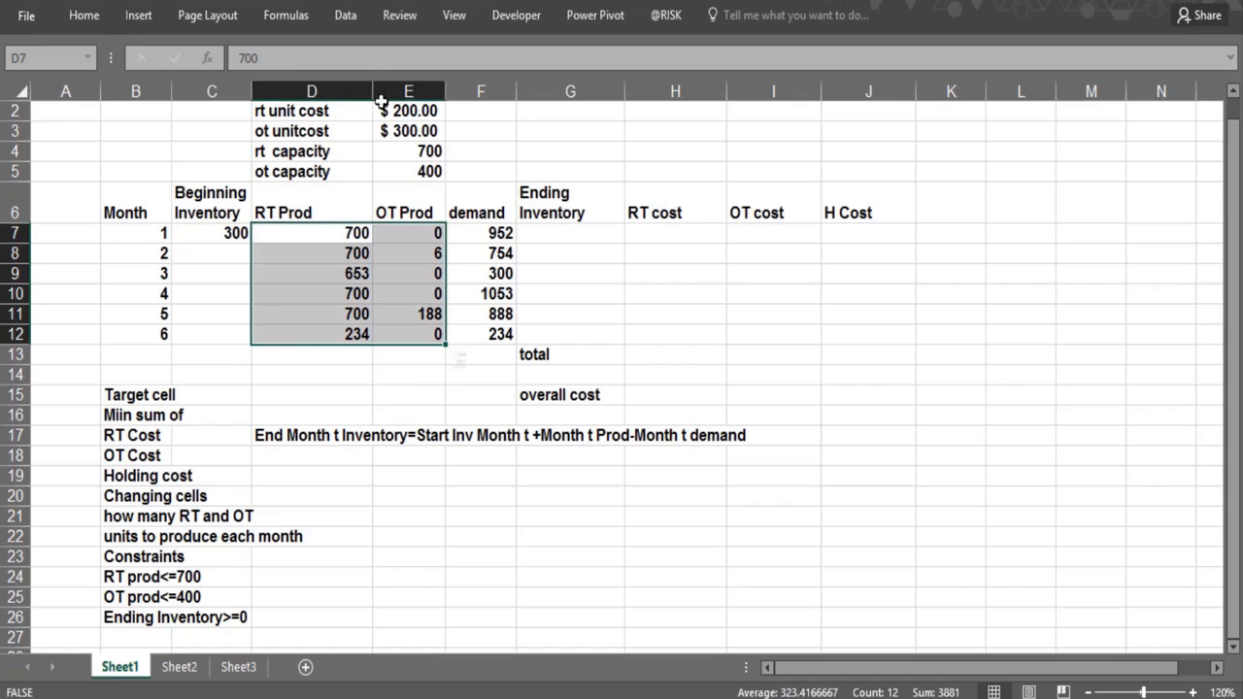
pyautogui.click(334, 225)
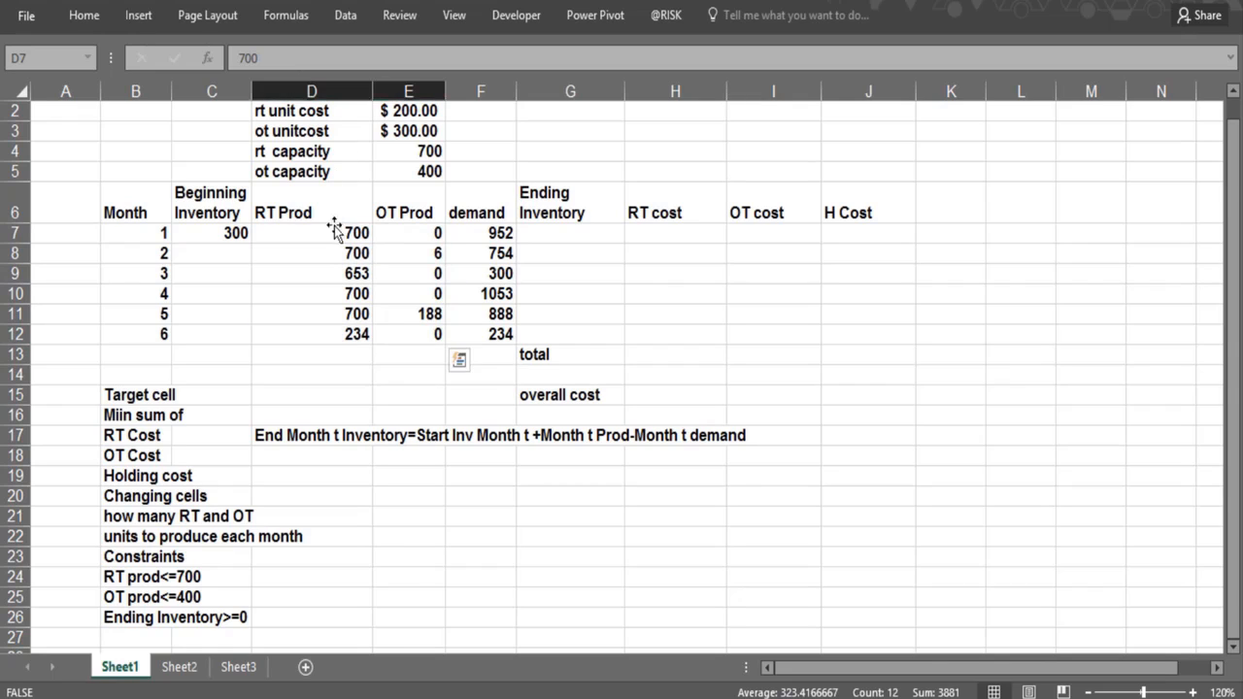
pyautogui.click(84, 17)
pyautogui.click(277, 83)
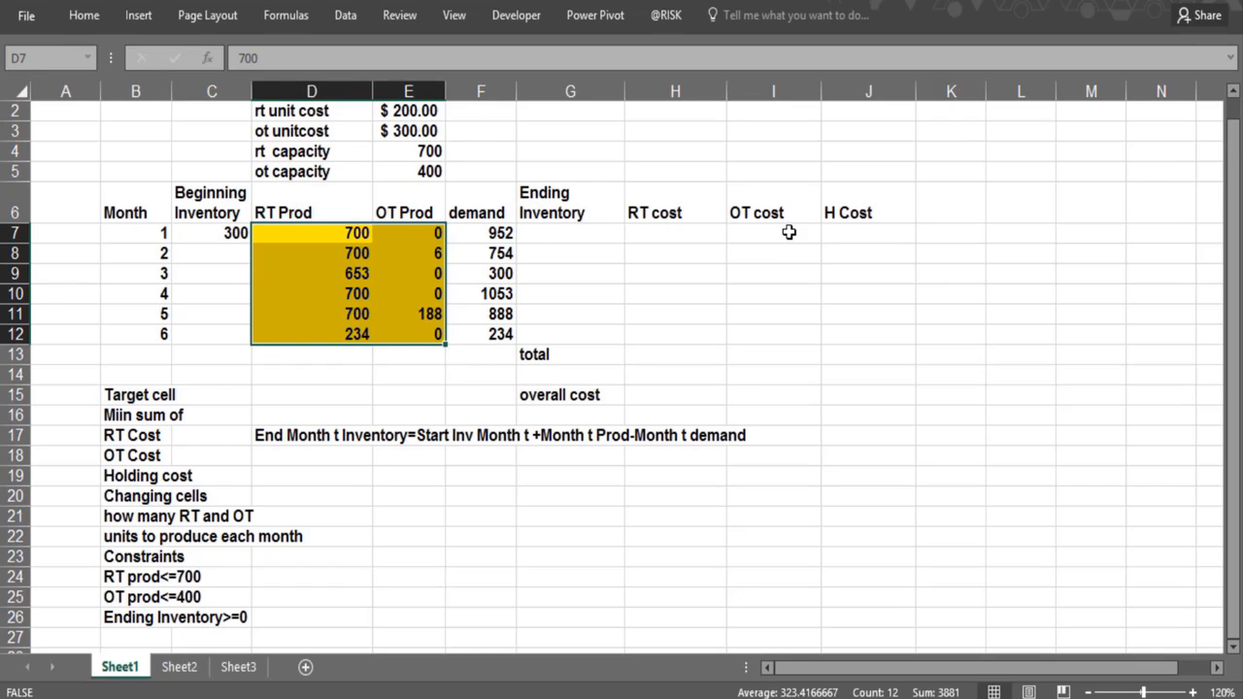
# - Calculate month 1 ending inventory in G7 with =C7+D7+E7-F7 and copy the formula down through G12
pyautogui.click(579, 236)
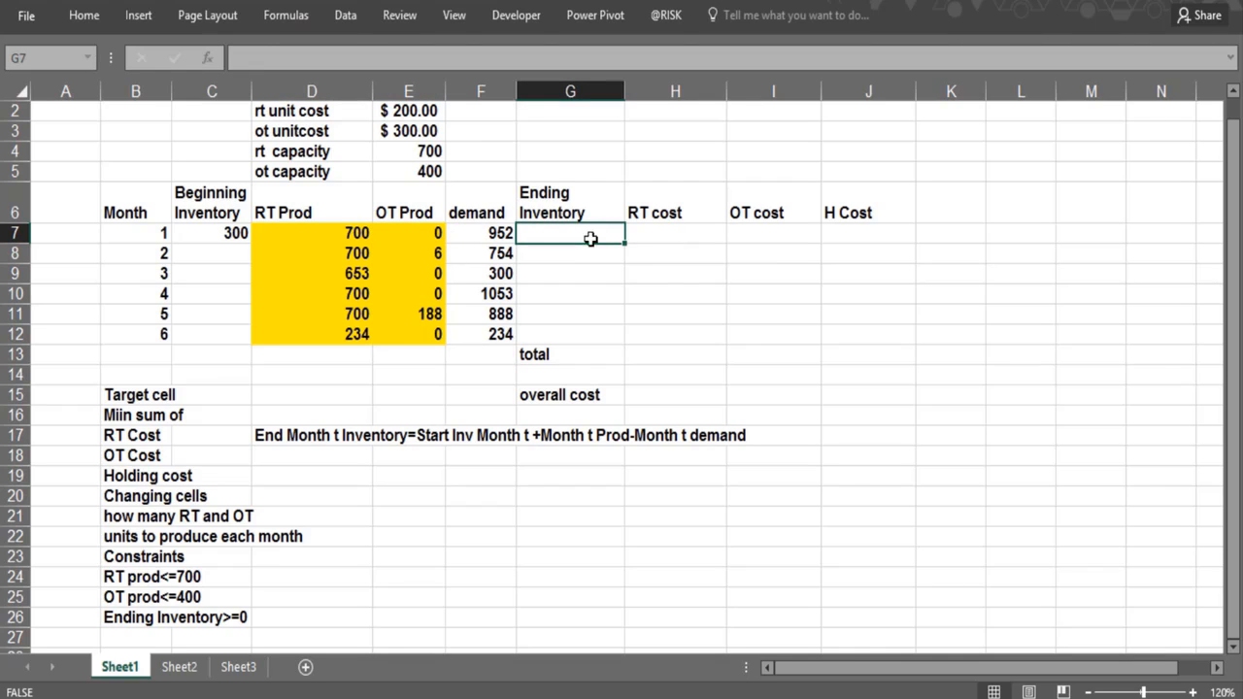
pyautogui.write('=')
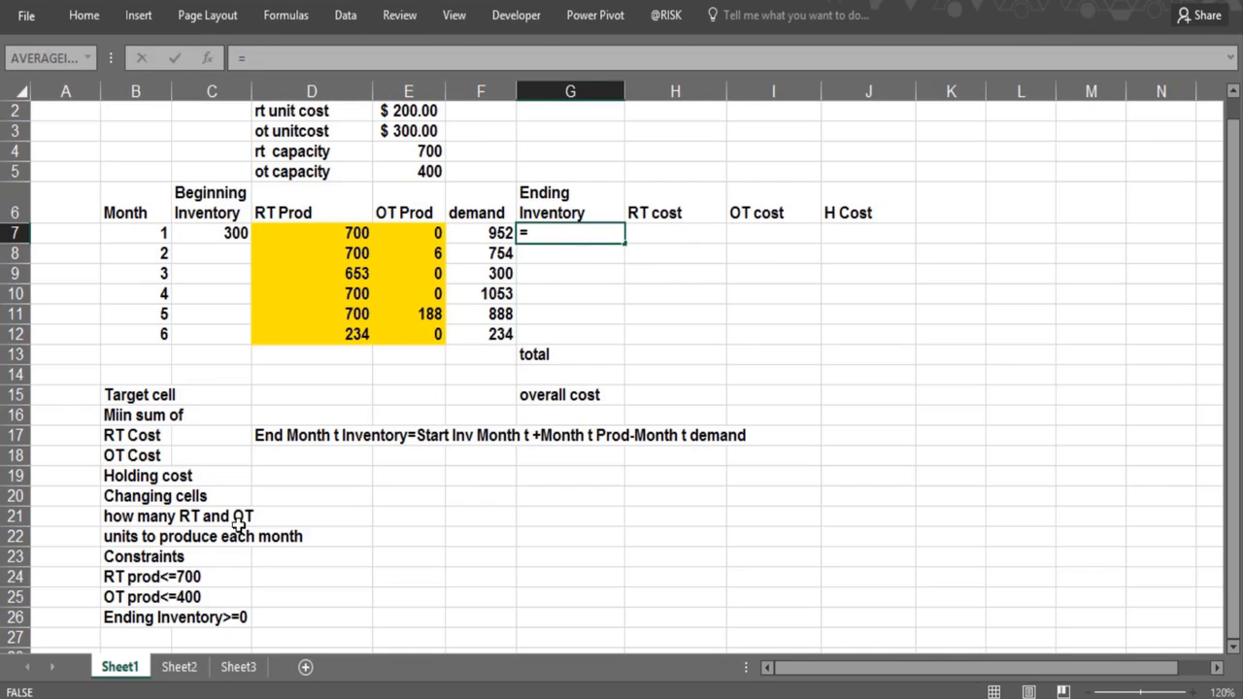
pyautogui.click(203, 230)
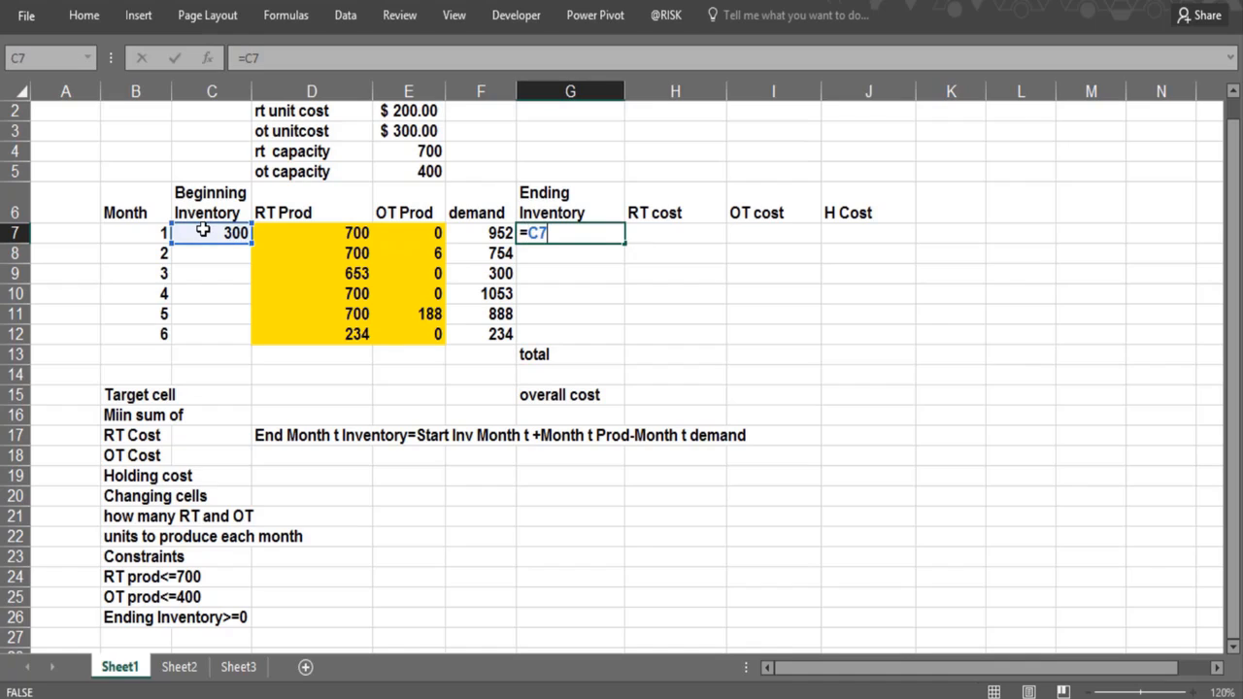
pyautogui.click(276, 234)
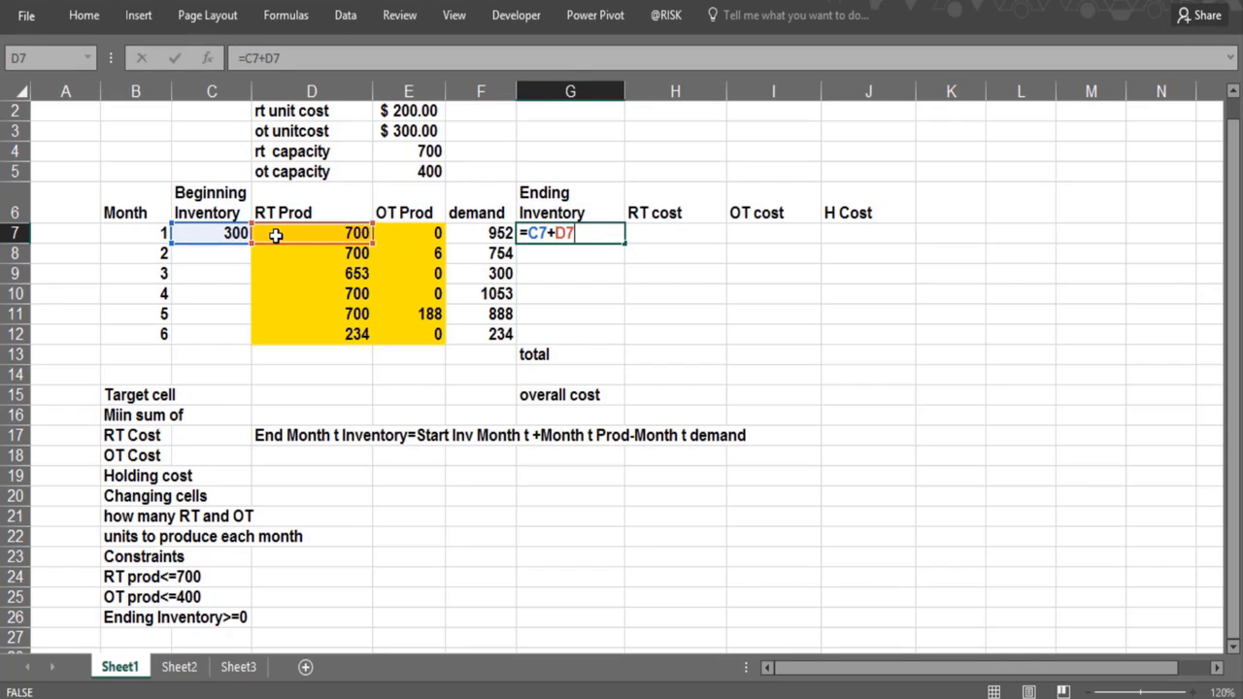
pyautogui.click(404, 231)
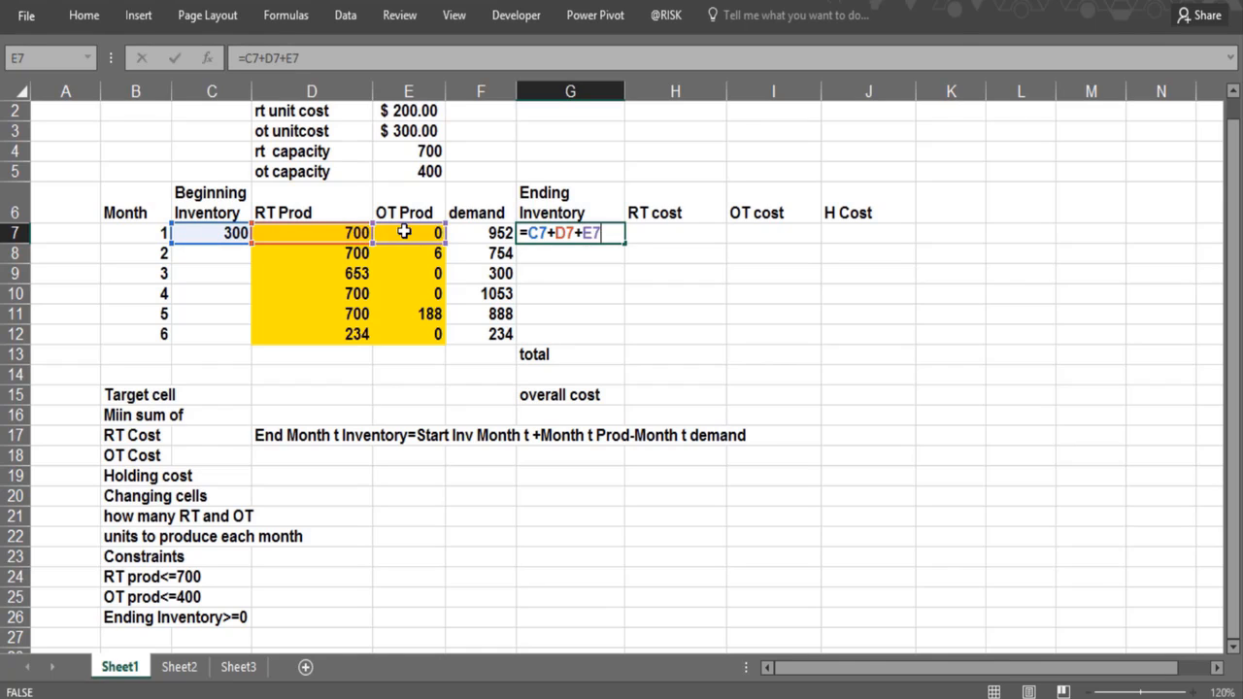
pyautogui.write('-')
pyautogui.click(469, 231)
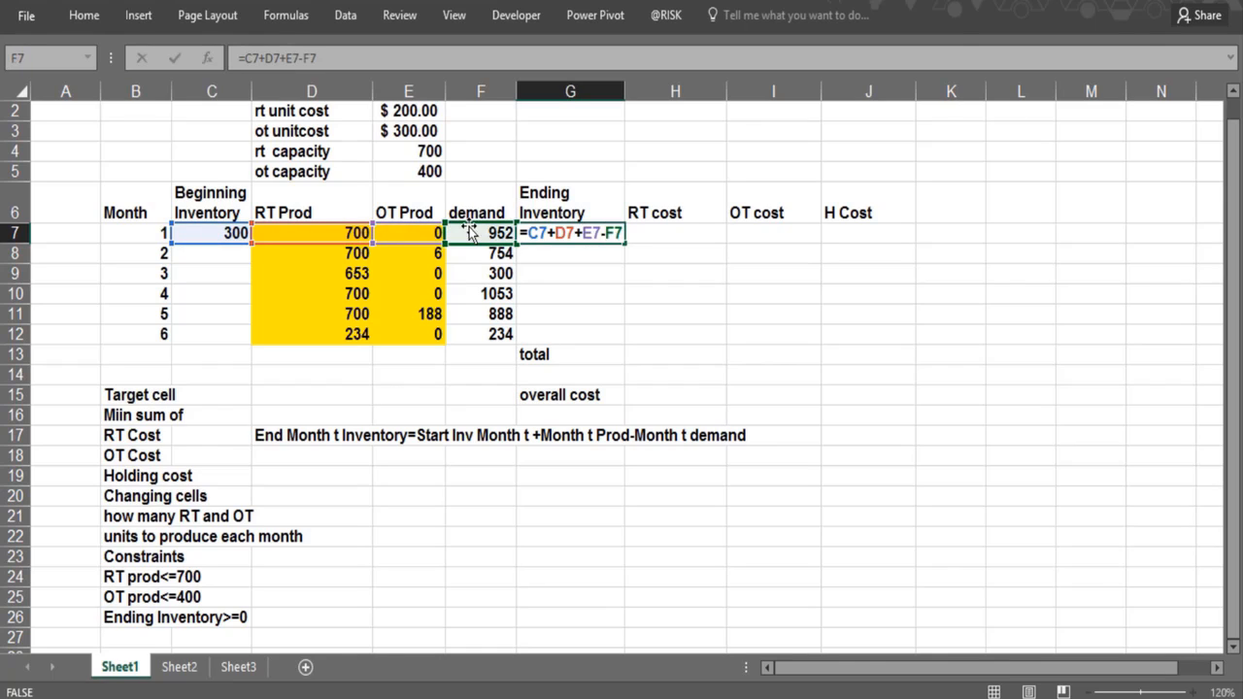
pyautogui.press('Return')
pyautogui.click(618, 233)
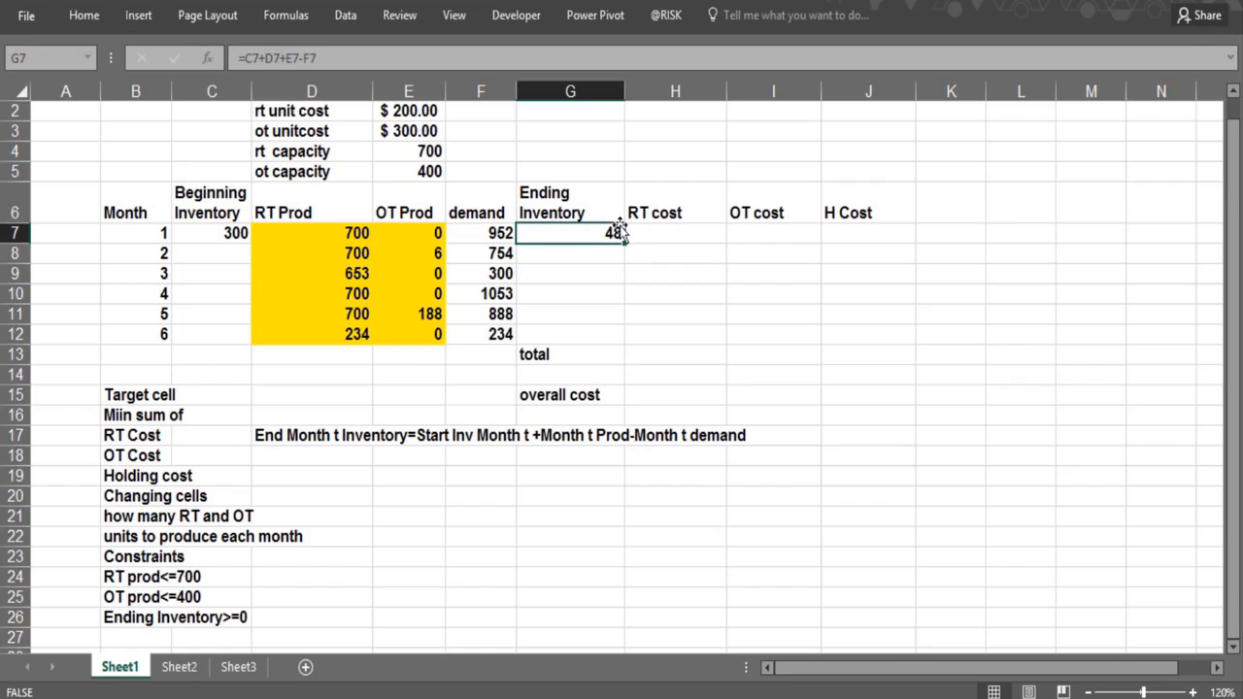
pyautogui.moveTo(623, 237); pyautogui.dragTo(581, 336)
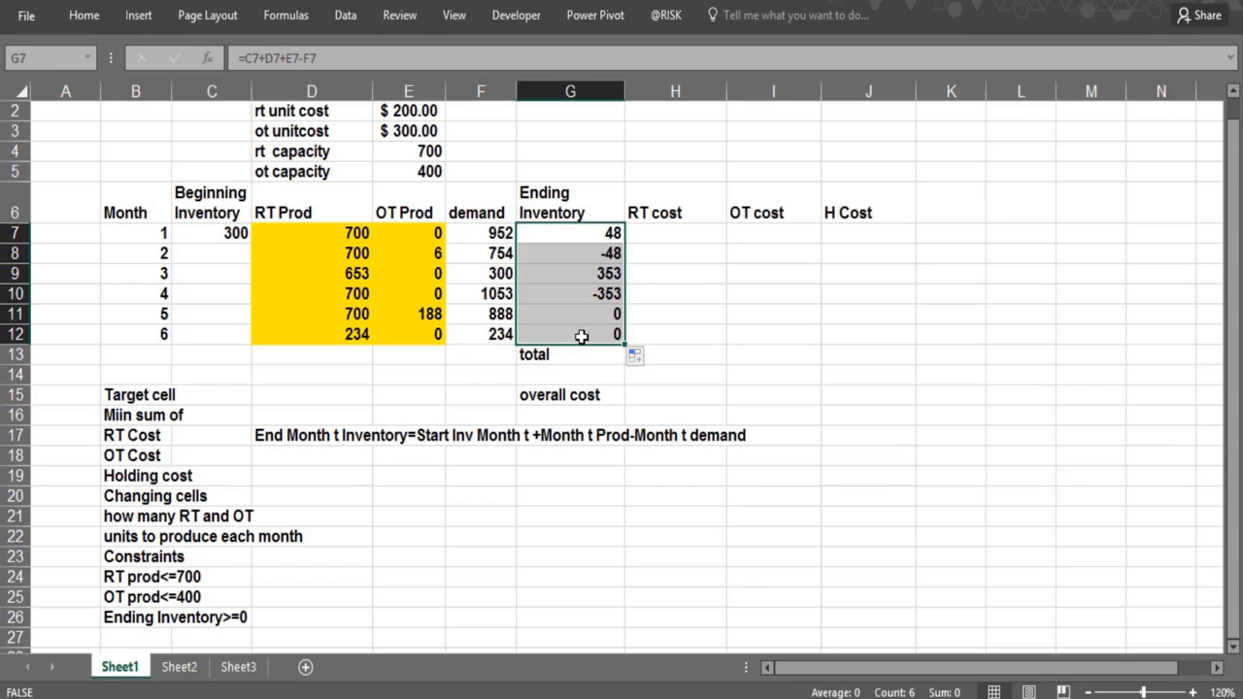
# - Link month 2 beginning inventory in C8 to the prior month's ending inventory with =G7, and copy it down through C12
pyautogui.click(198, 250)
pyautogui.write('=')
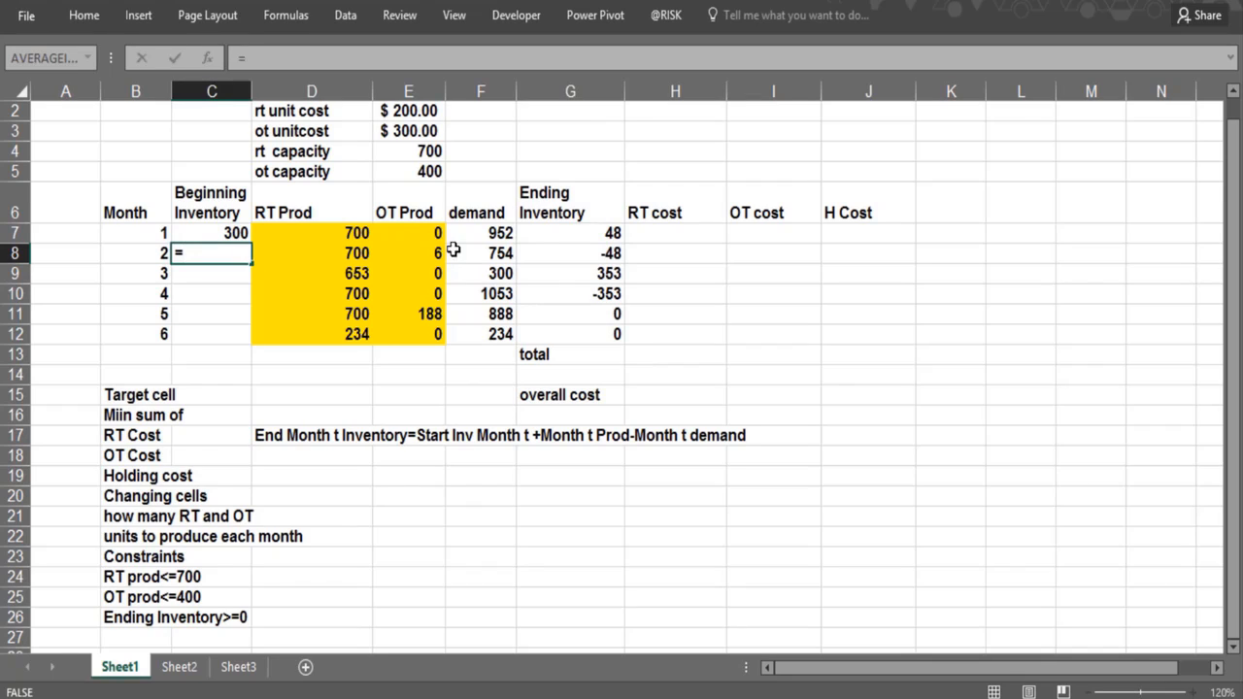
pyautogui.click(545, 237)
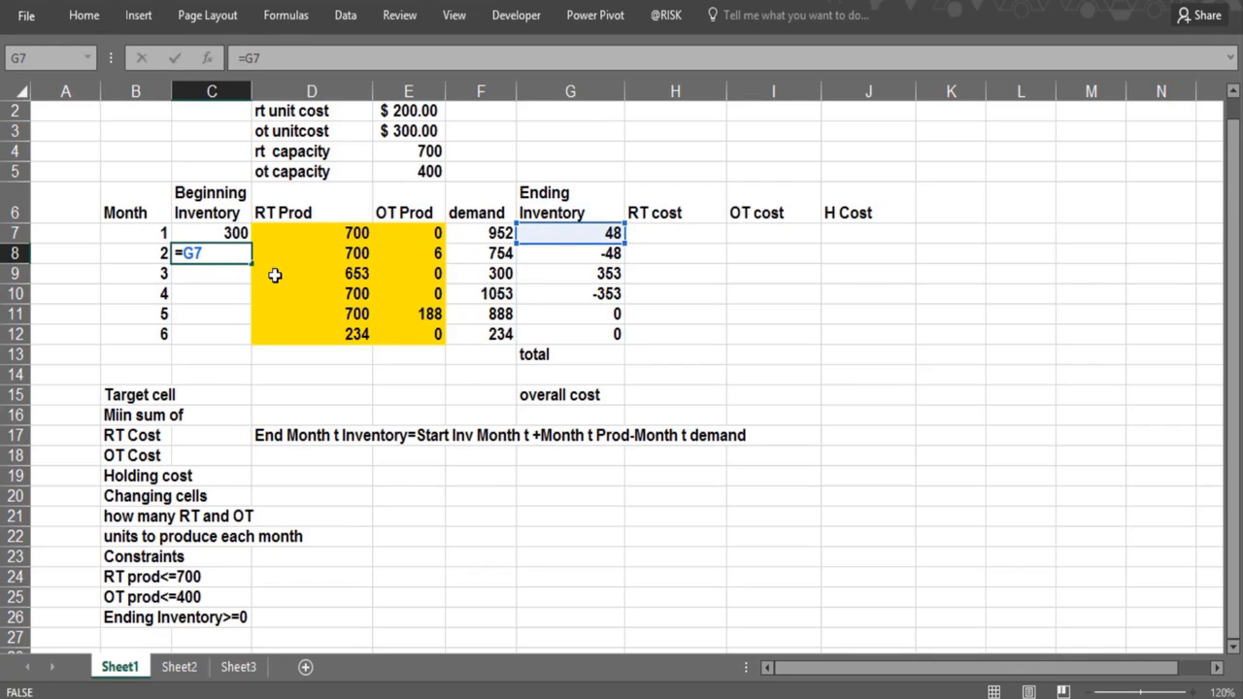
pyautogui.press('Return')
pyautogui.click(231, 252)
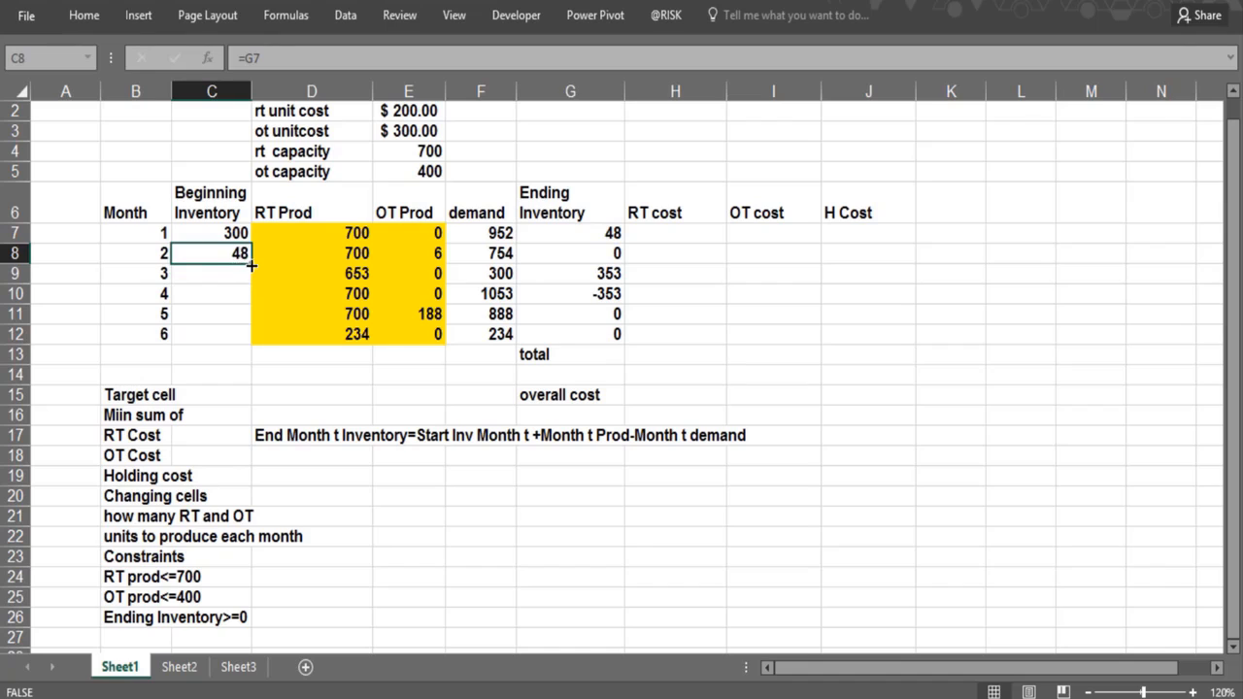
pyautogui.moveTo(251, 263); pyautogui.dragTo(237, 346)
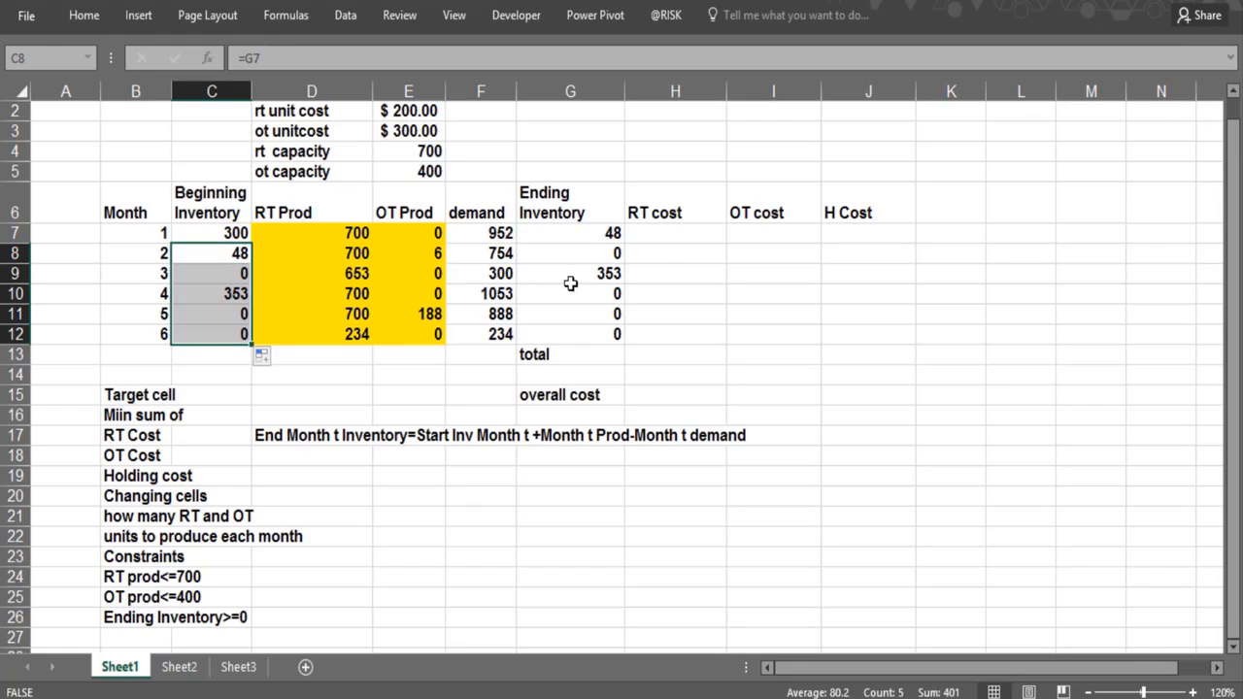
# - Calculate the month 1 RT cost in H7 with =D7*rt_unit_cost, referencing the regular-time unit cost in E2
pyautogui.click(664, 237)
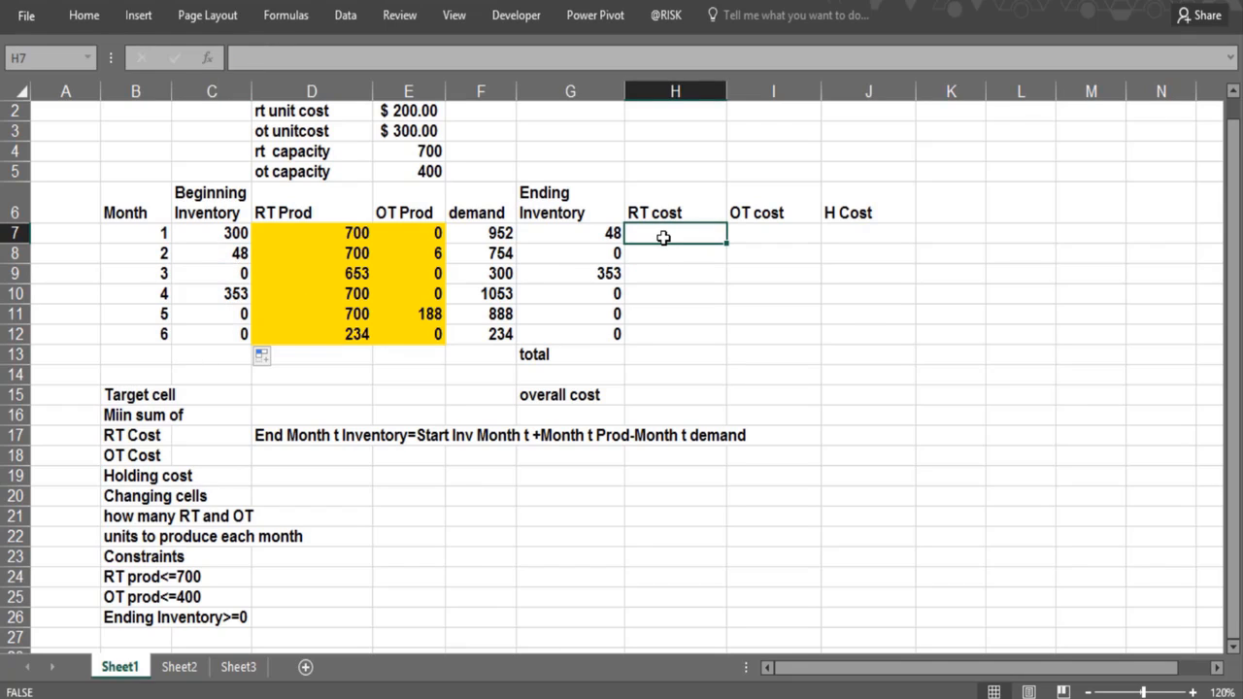
pyautogui.scroll(1, 663, 237)
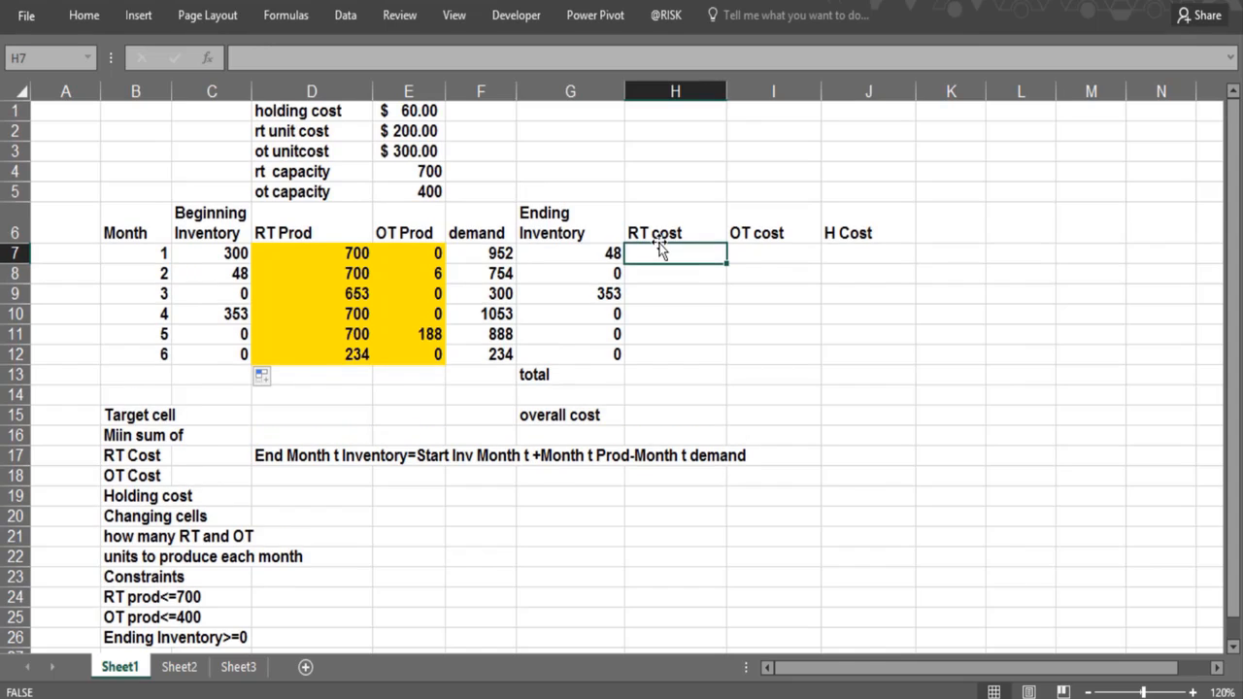
pyautogui.write('=')
pyautogui.click(297, 254)
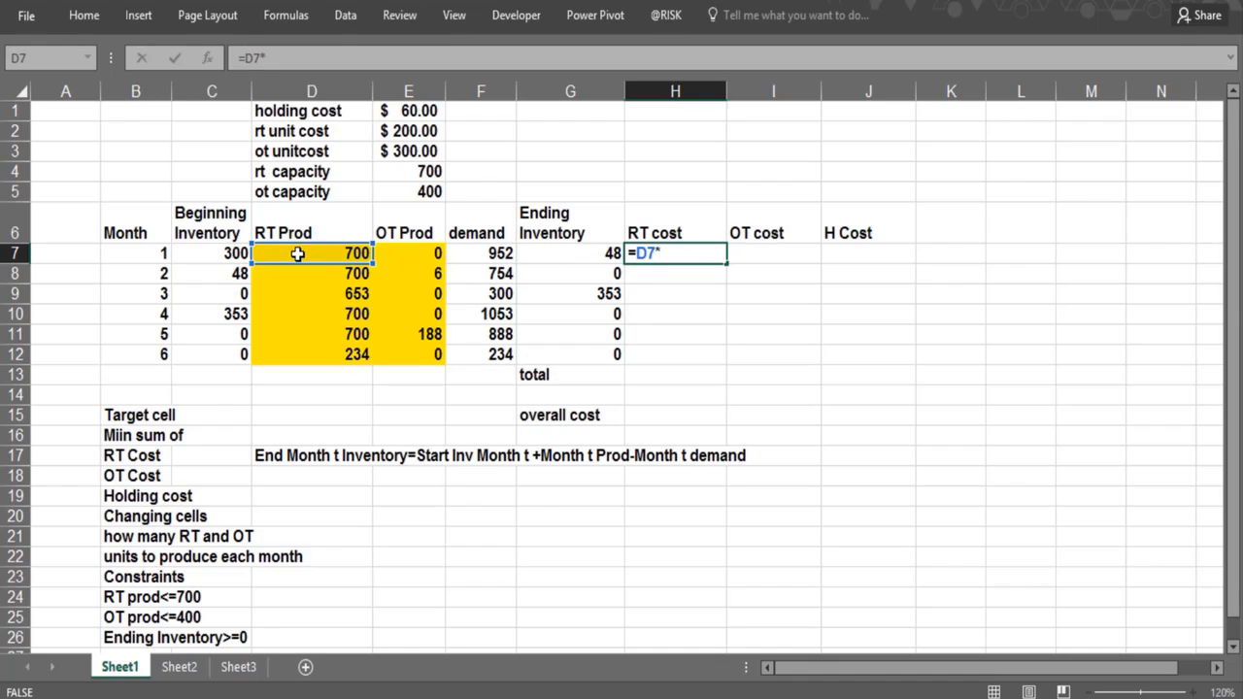
pyautogui.click(397, 135)
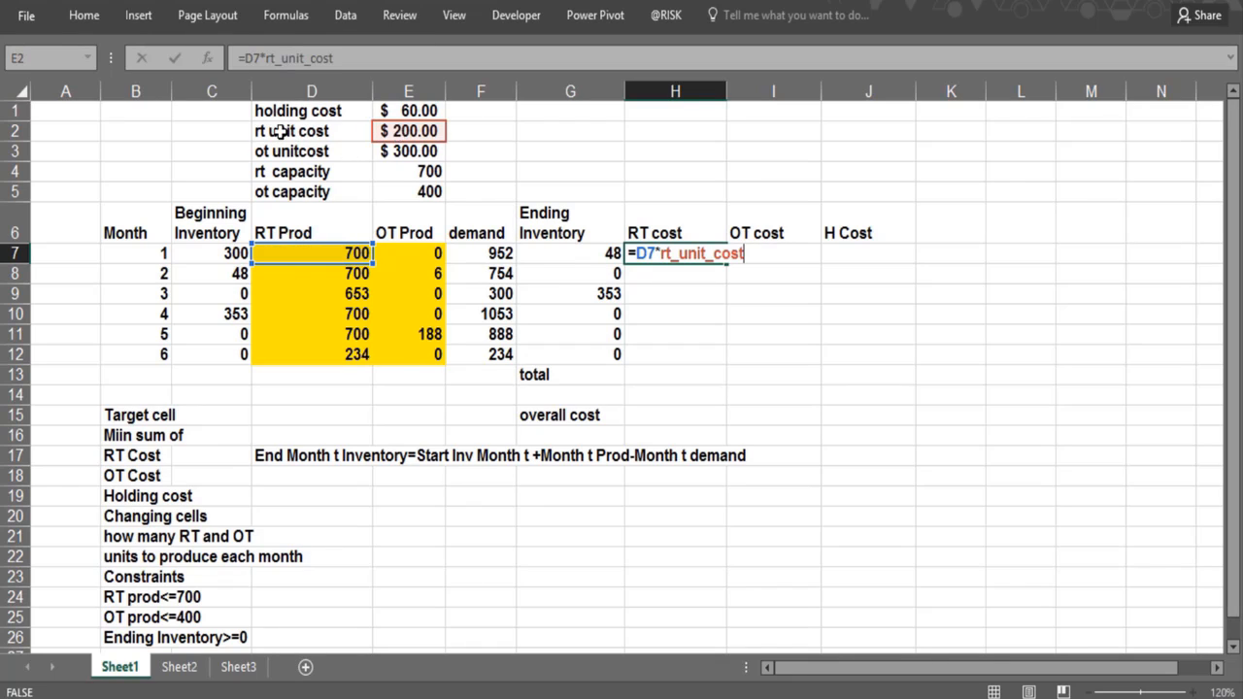
pyautogui.press('Return')
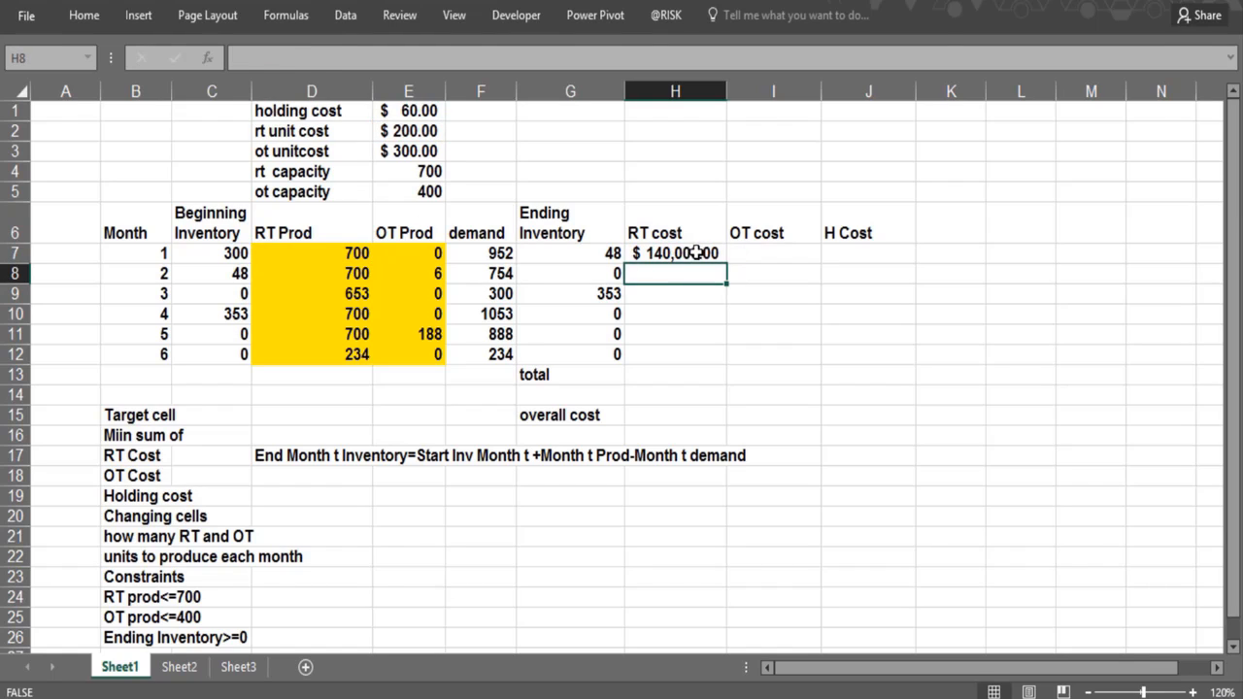
# - Copy the month 1 RT cost formula from H7 down through H12
pyautogui.click(698, 253)
pyautogui.moveTo(730, 269); pyautogui.dragTo(724, 359)
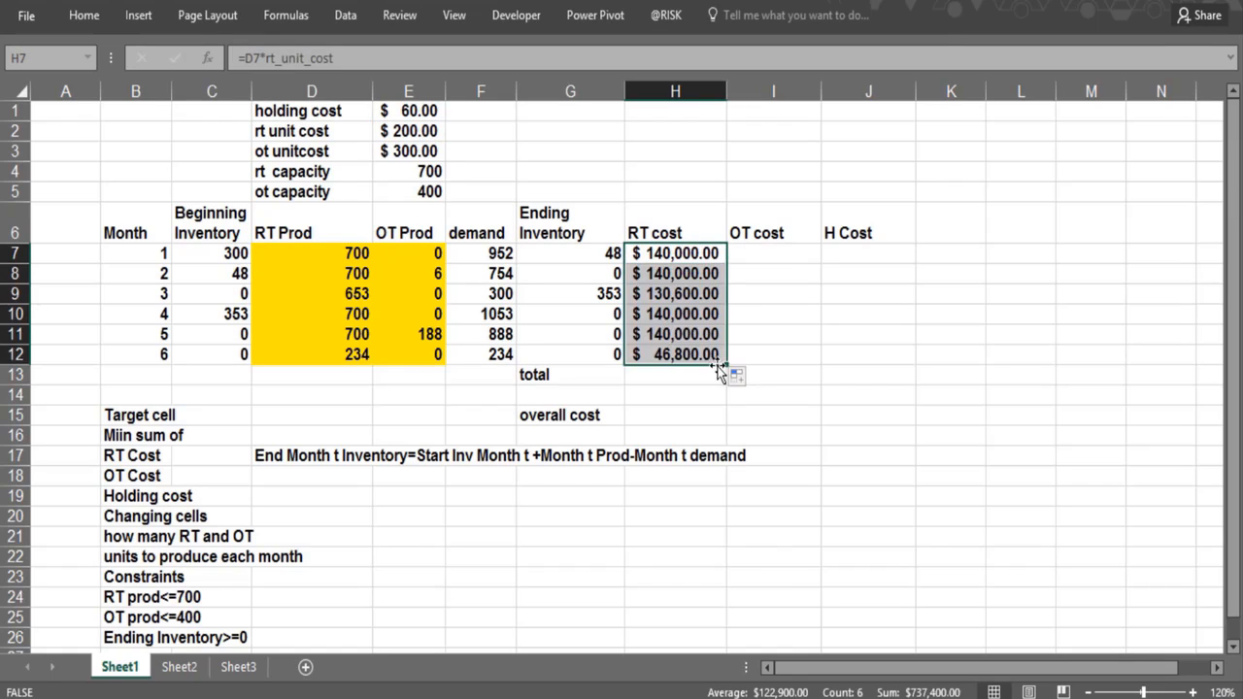
# - Calculate the month 1 OT cost in I7 with =E7*ot_unitcost and copy the formula down through I12
pyautogui.click(748, 253)
pyautogui.write('=')
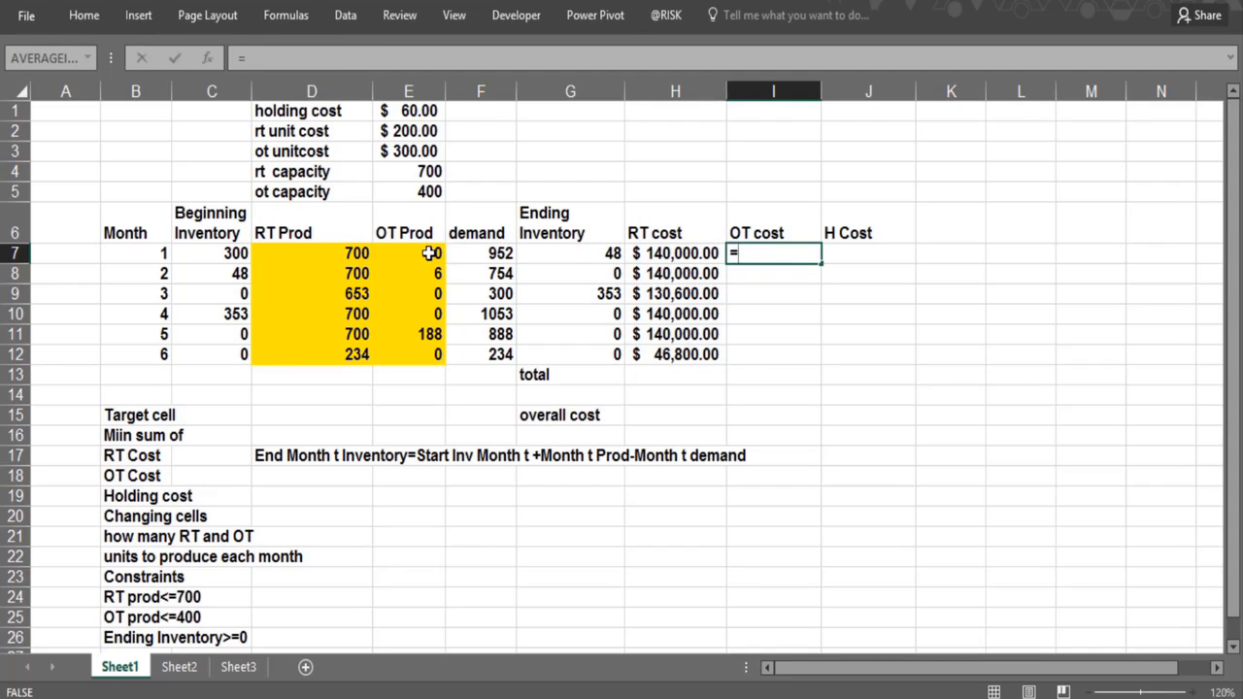
pyautogui.click(430, 253)
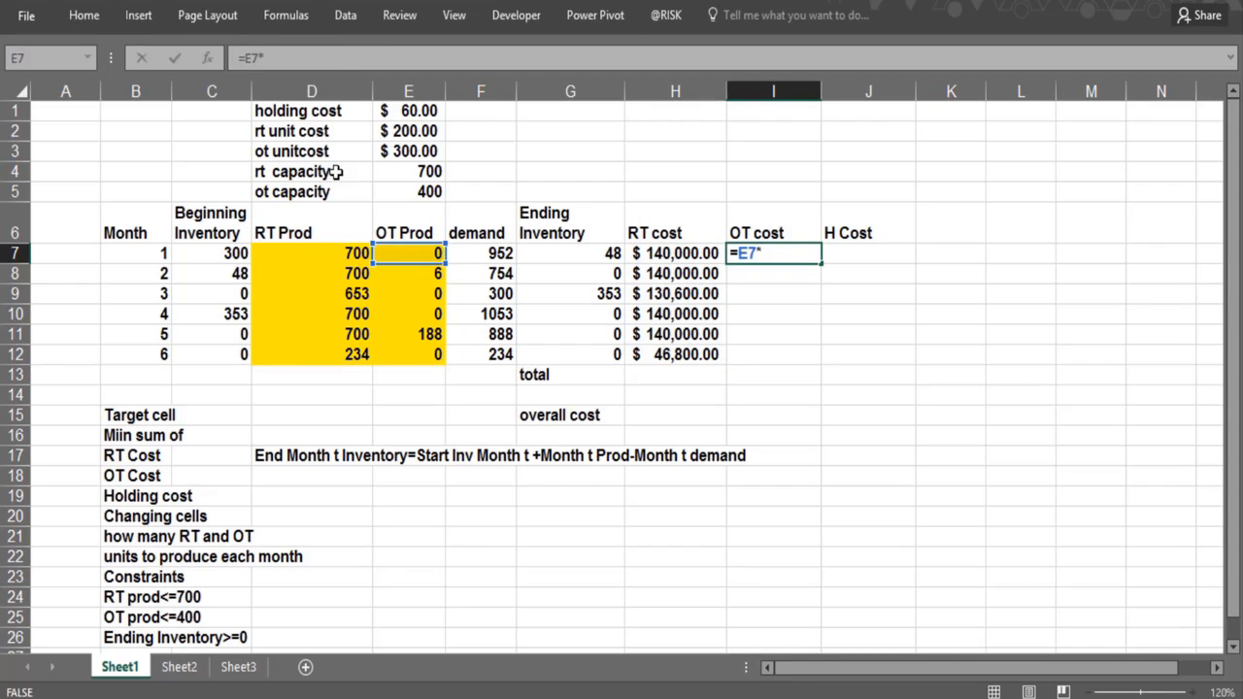
pyautogui.click(391, 154)
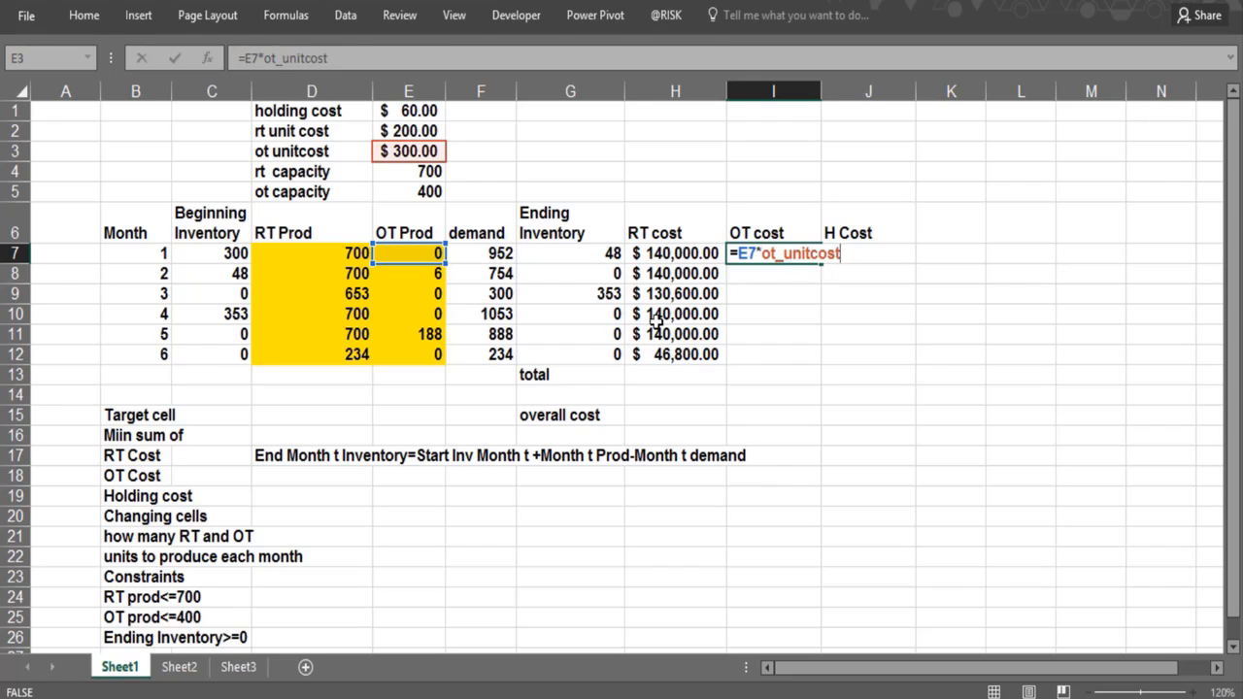
pyautogui.press('Return')
pyautogui.click(783, 253)
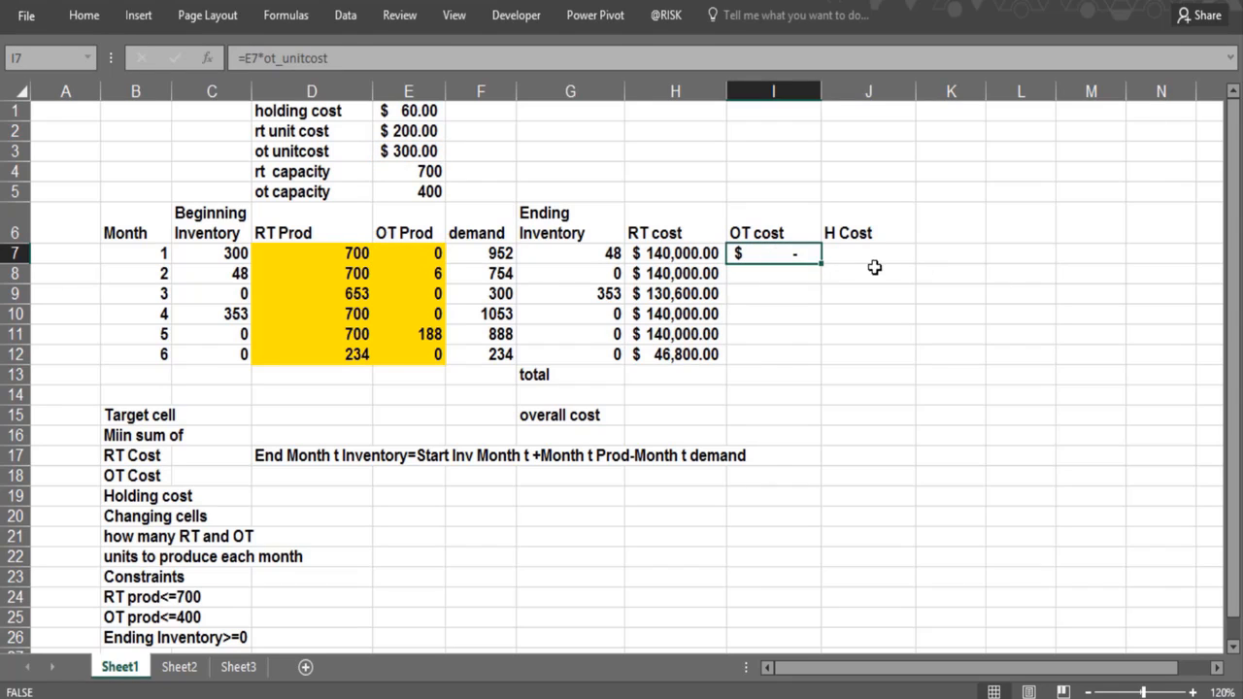
pyautogui.moveTo(822, 262); pyautogui.dragTo(808, 367)
# - Calculate the month 1 holding cost in J7 with =G7*holding_cost and copy the formula down through J12
pyautogui.click(854, 270)
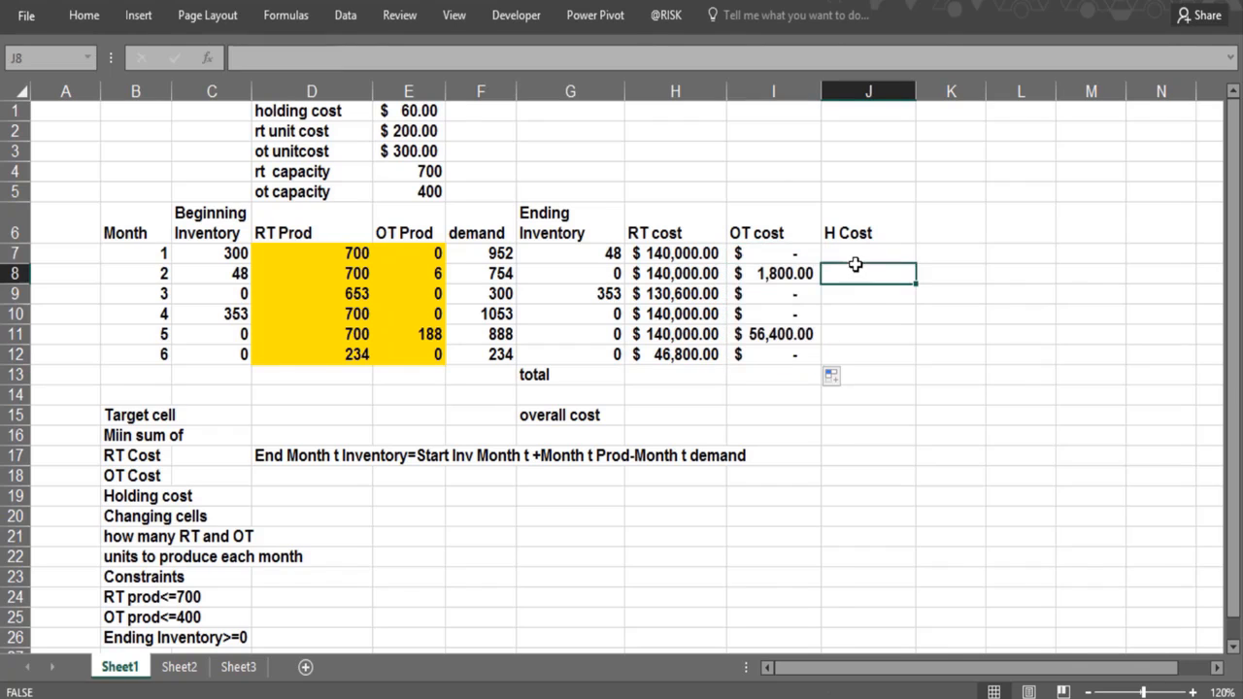
pyautogui.click(851, 248)
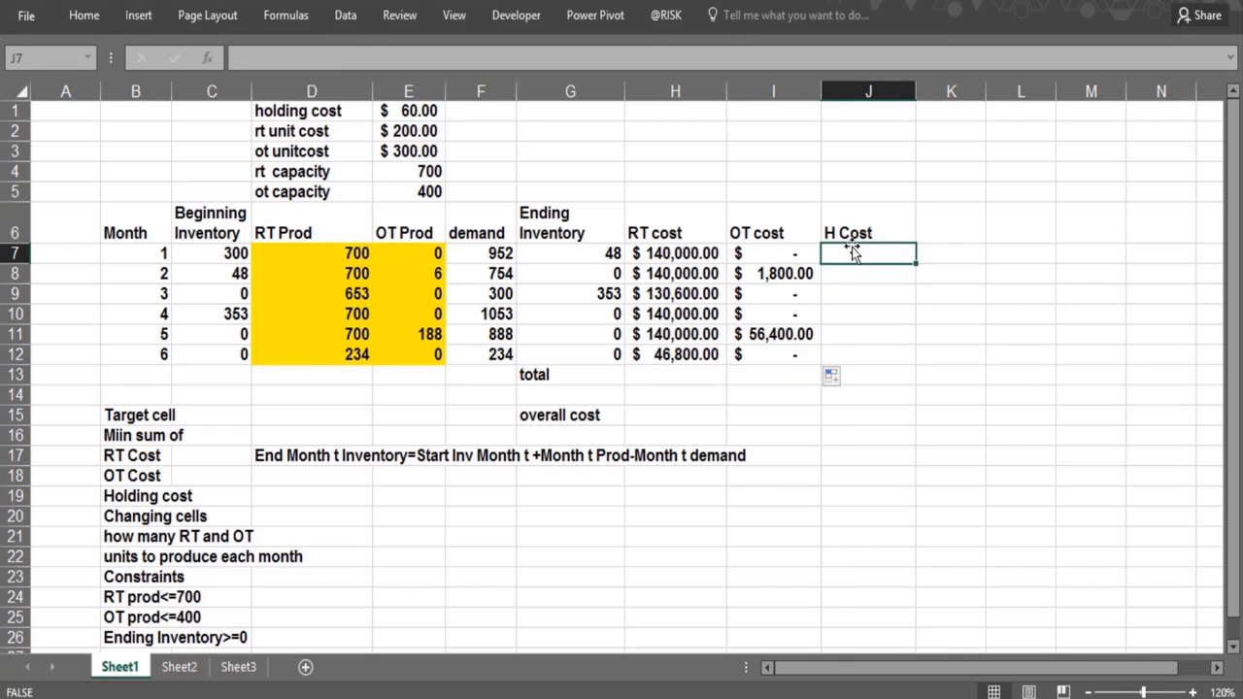
pyautogui.write('=')
pyautogui.click(527, 251)
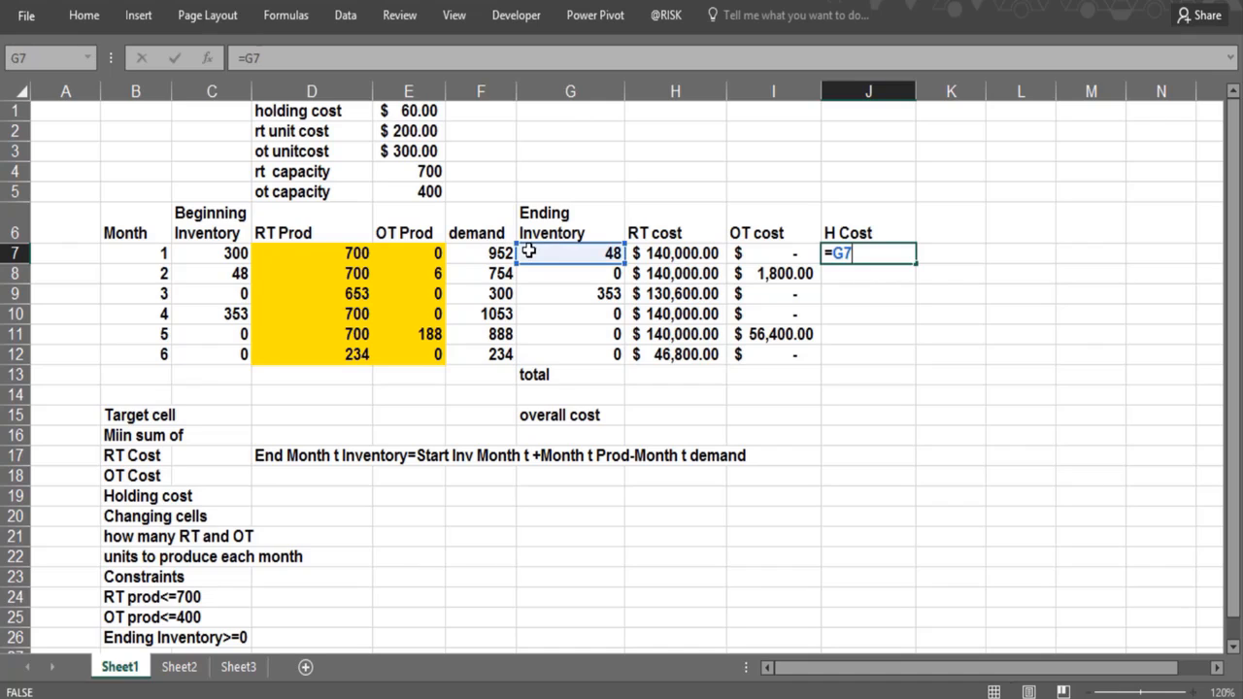
pyautogui.write('*')
pyautogui.click(410, 111)
pyautogui.press('Return')
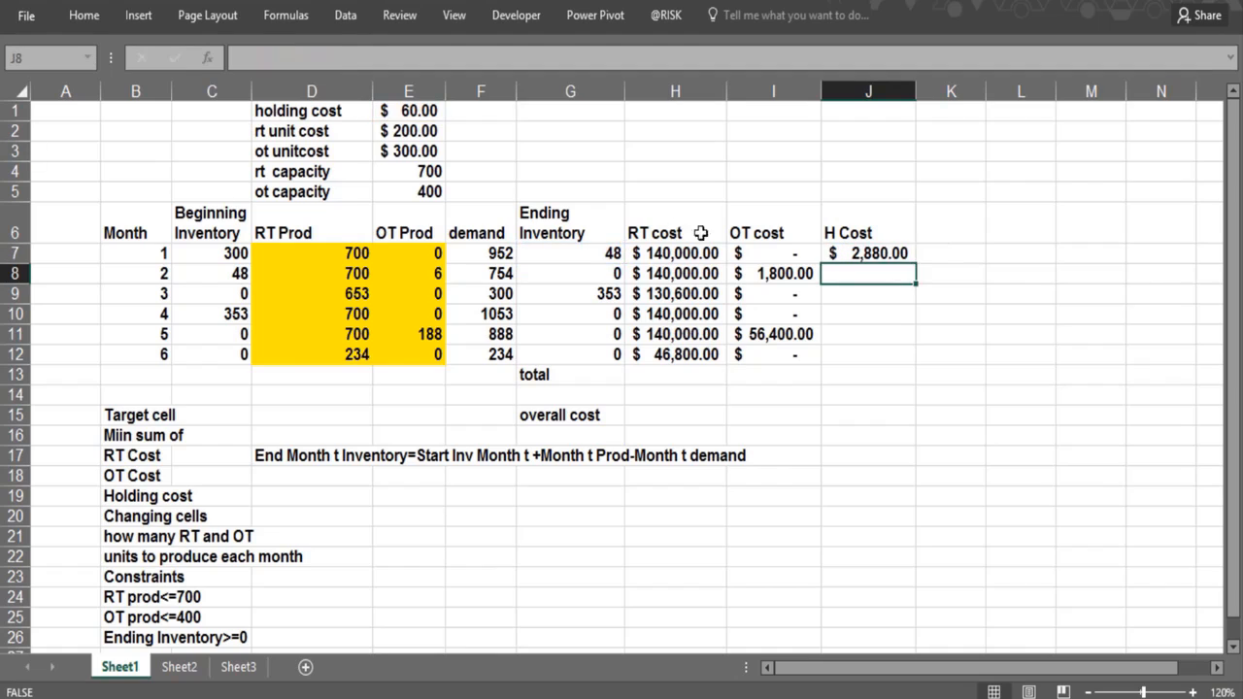
pyautogui.click(905, 255)
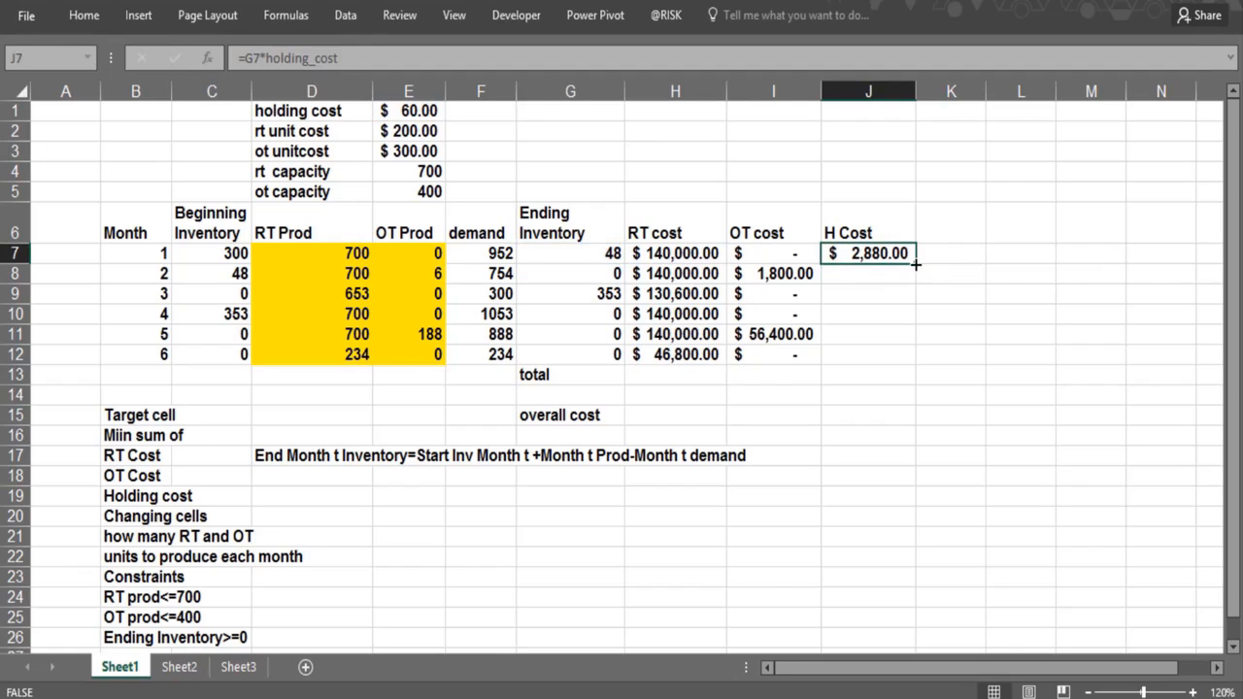
pyautogui.moveTo(912, 302); pyautogui.dragTo(905, 369)
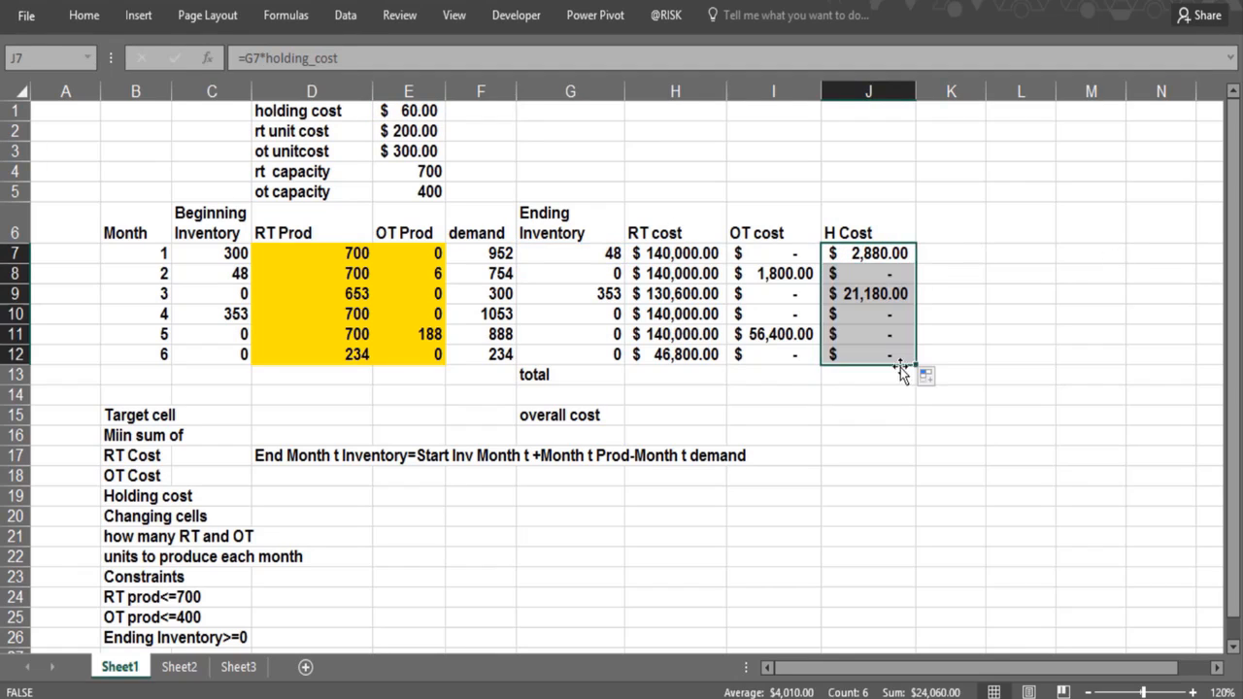
# - Total the RT cost in H13 with =SUM(H7:H12) and copy the formula across to the OT and H Cost columns through J13
pyautogui.click(655, 376)
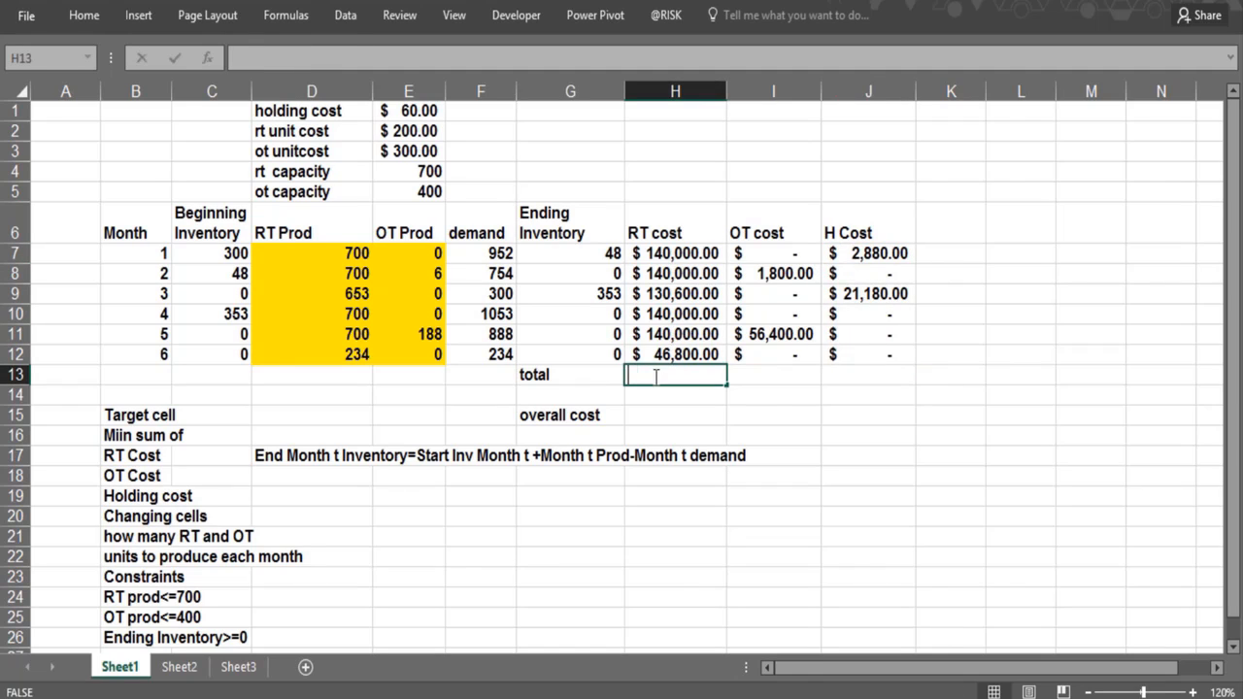
pyautogui.write('=sum')
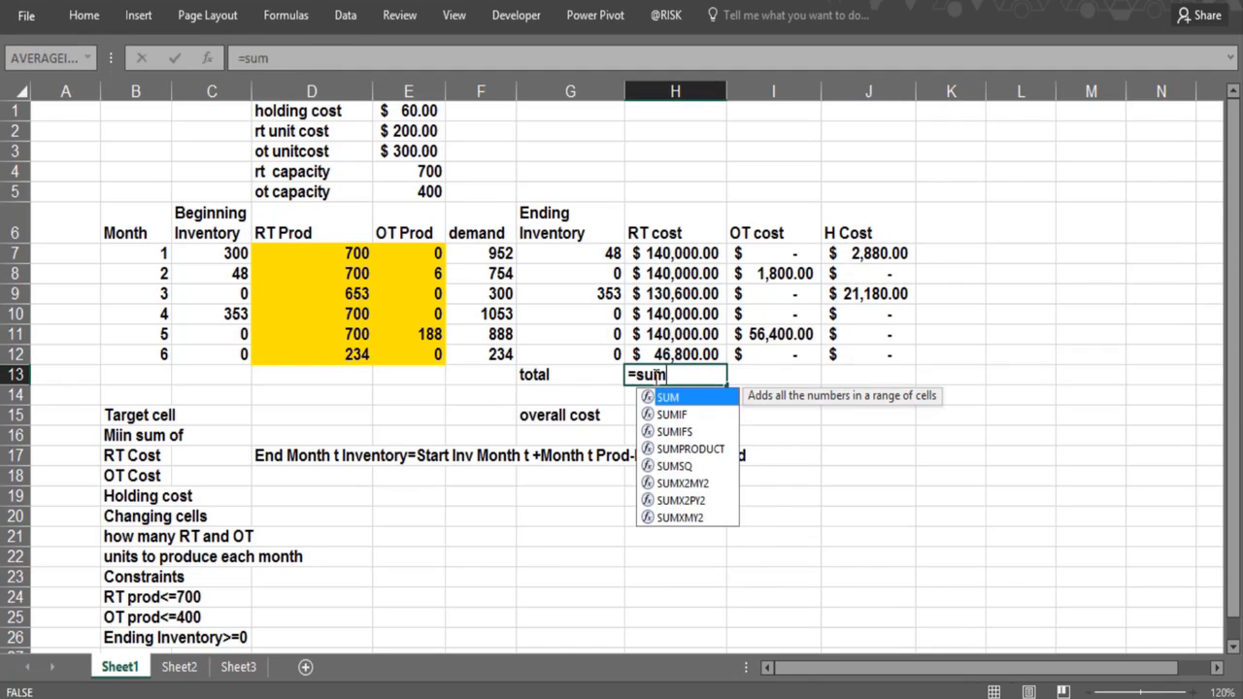
pyautogui.write('(')
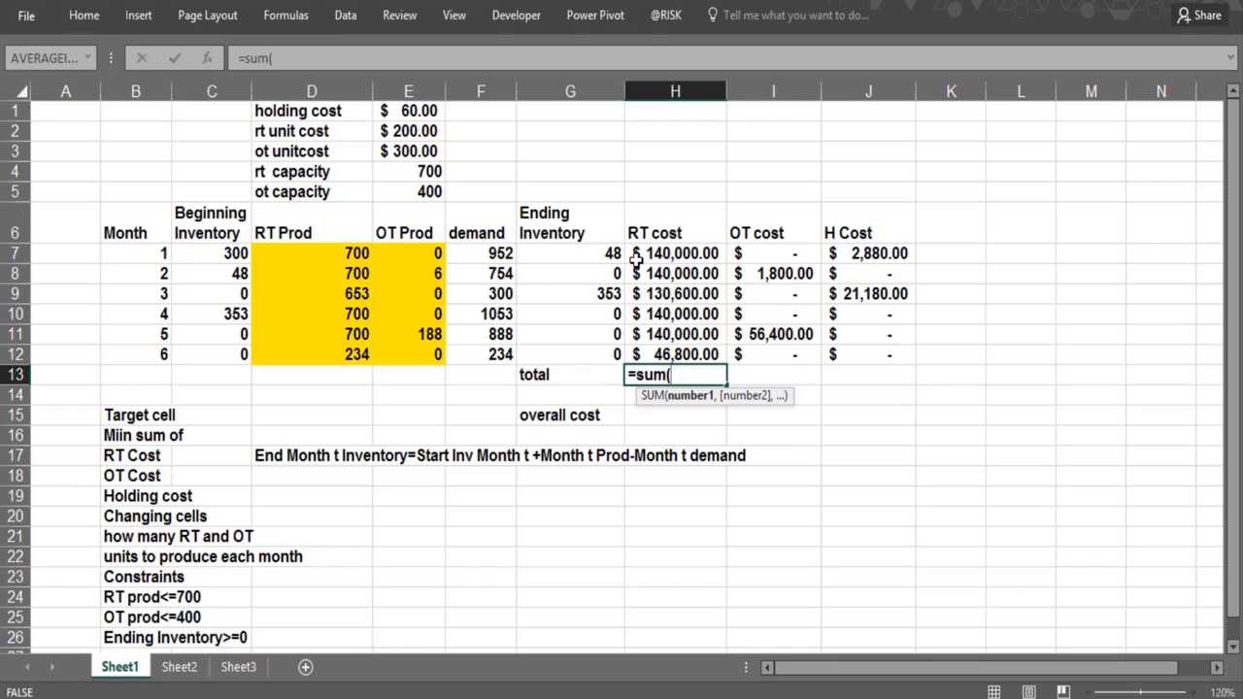
pyautogui.moveTo(636, 255); pyautogui.dragTo(648, 347)
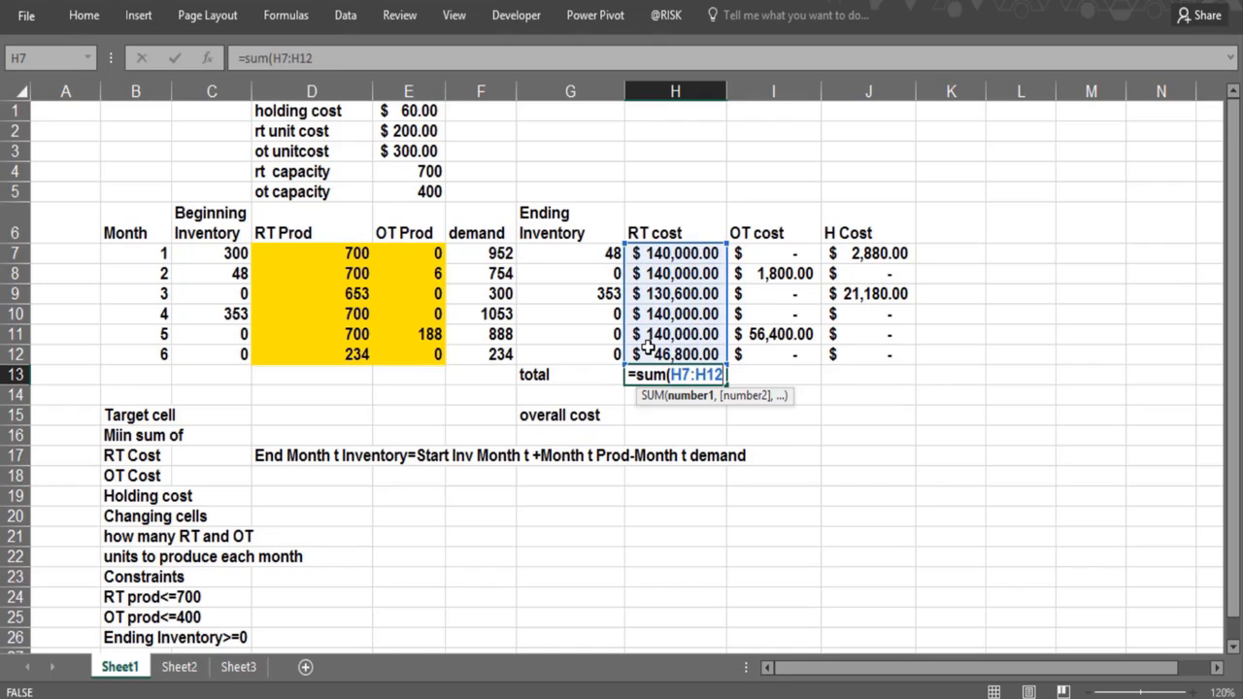
pyautogui.write(')')
pyautogui.press('Return')
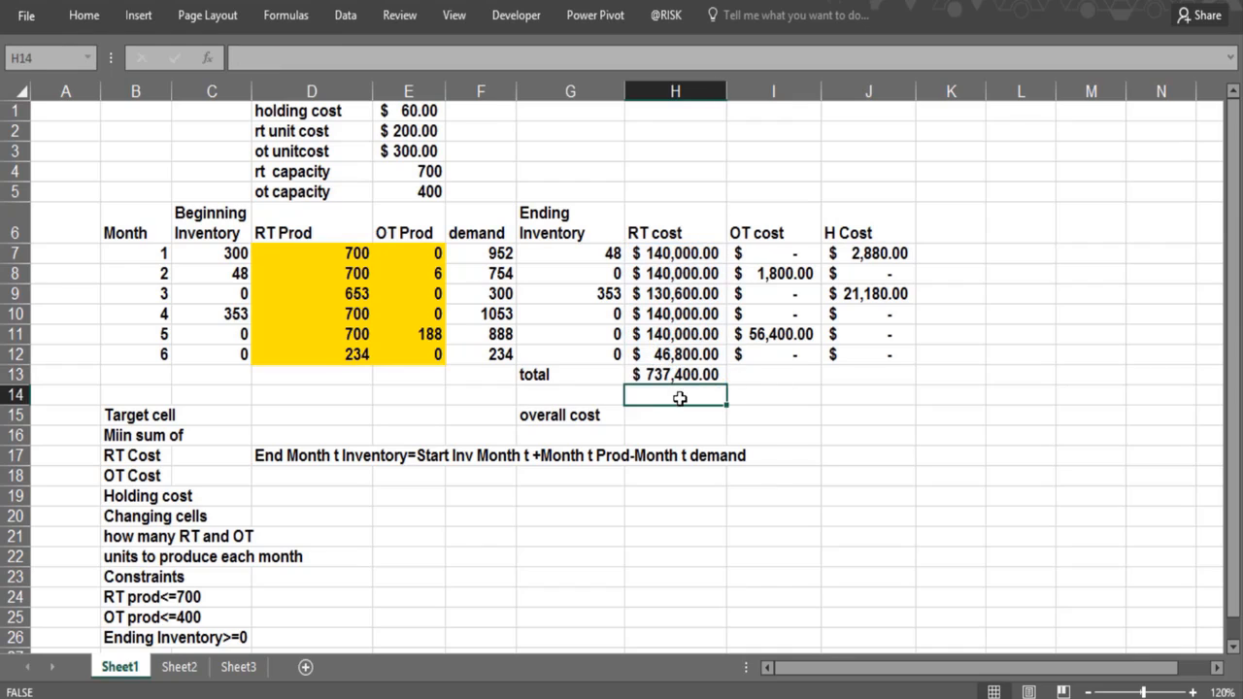
pyautogui.click(717, 379)
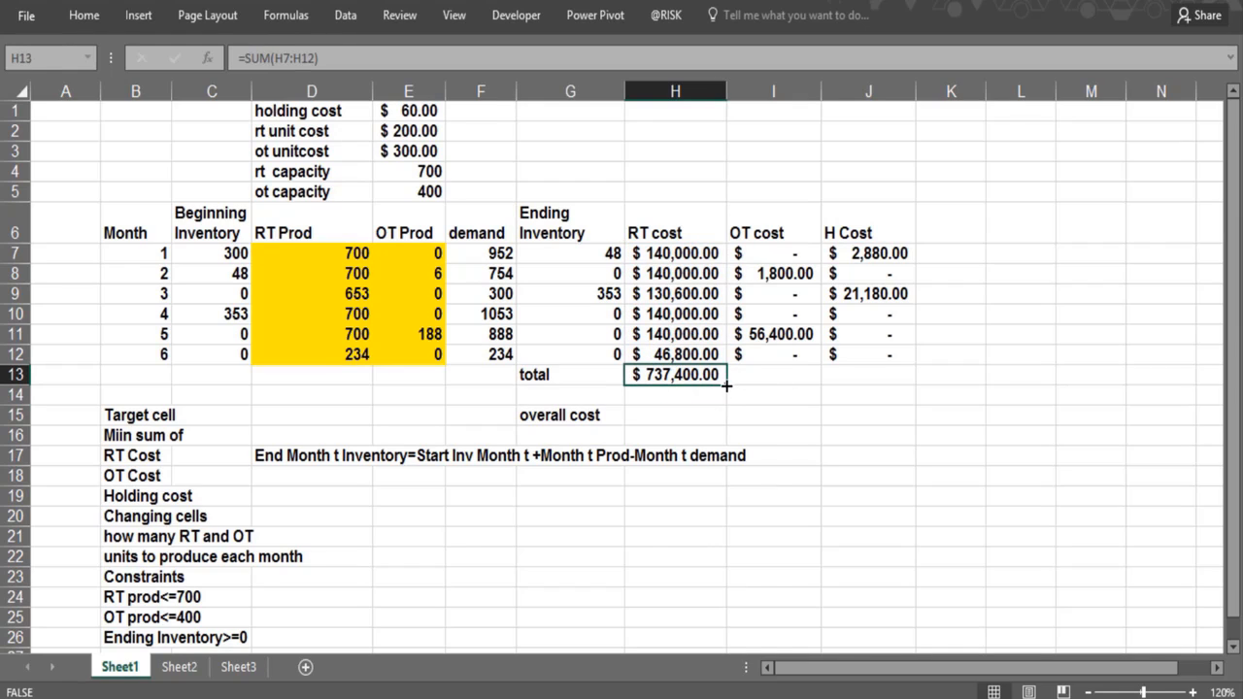
pyautogui.moveTo(726, 385); pyautogui.dragTo(908, 388)
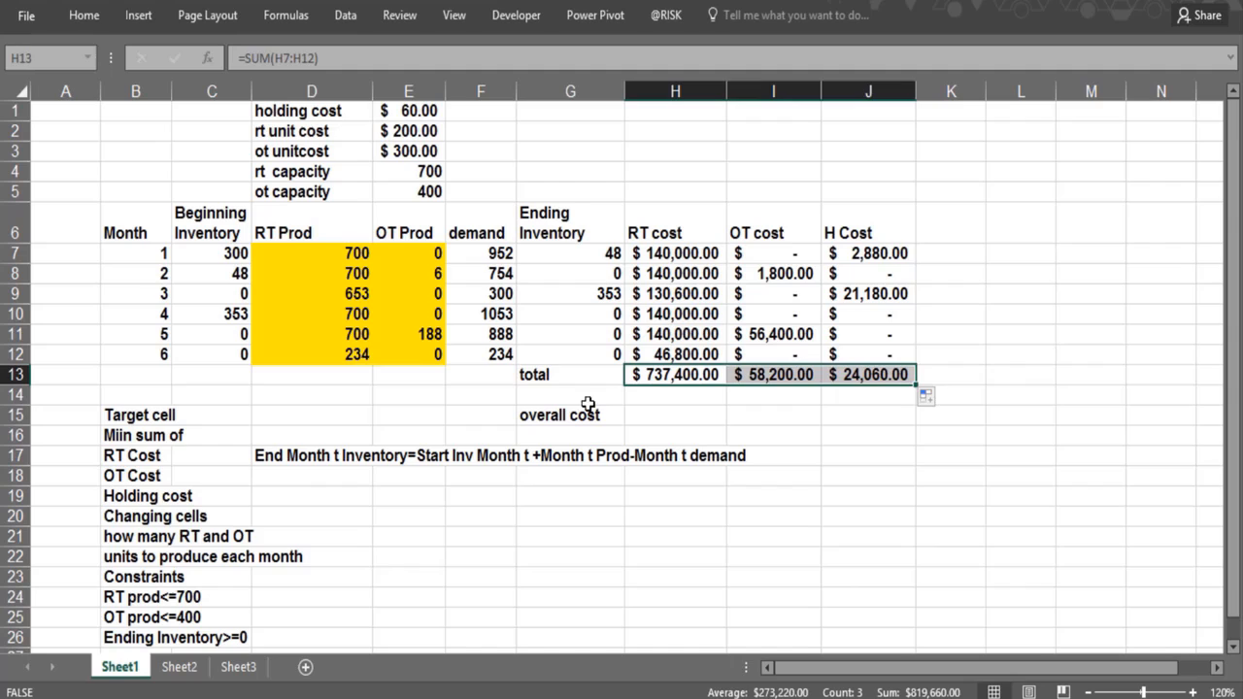
# - Calculate the overall cost in H15 with =SUM(H13:J13) and color its text orange-red
pyautogui.click(649, 412)
pyautogui.write('=sum(')
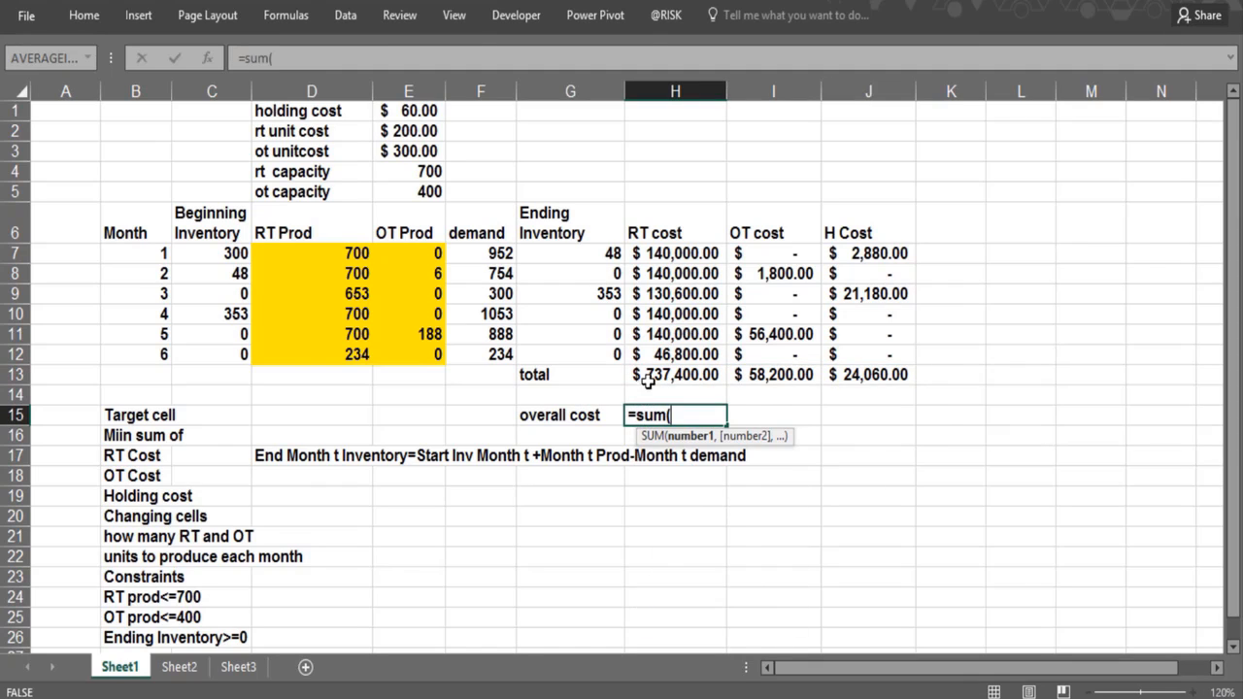
pyautogui.moveTo(649, 381); pyautogui.dragTo(827, 379)
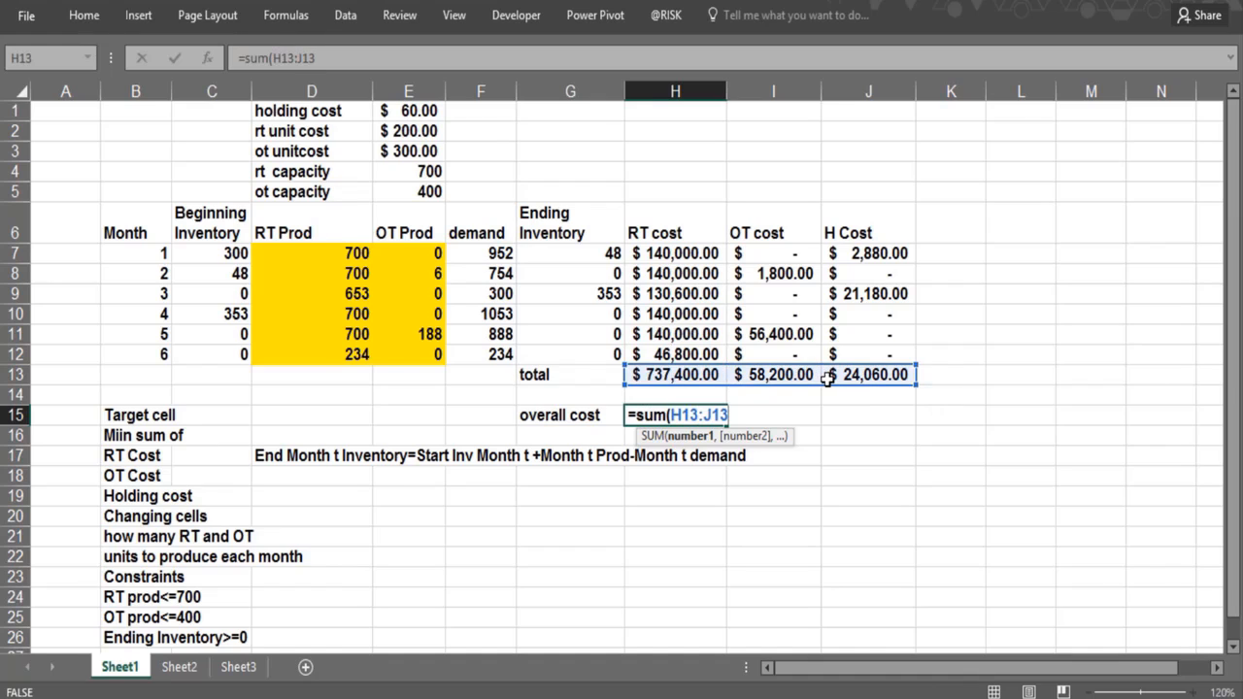
pyautogui.press('Return')
pyautogui.click(688, 415)
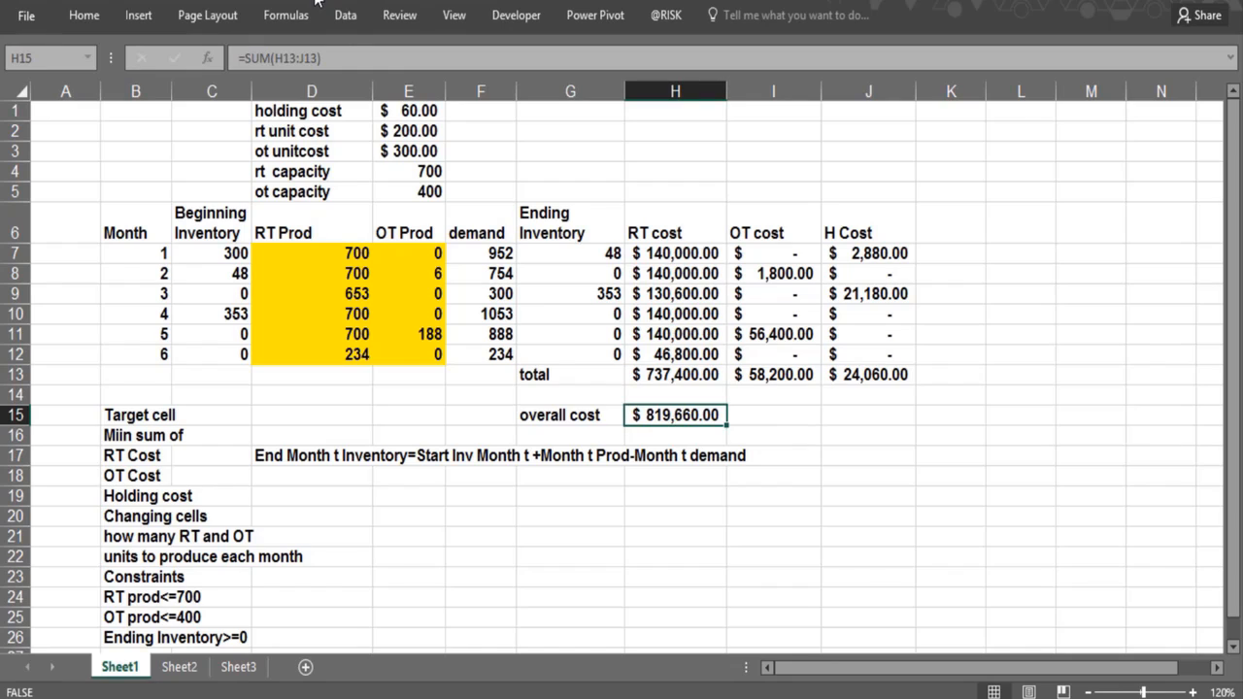
pyautogui.click(432, 418)
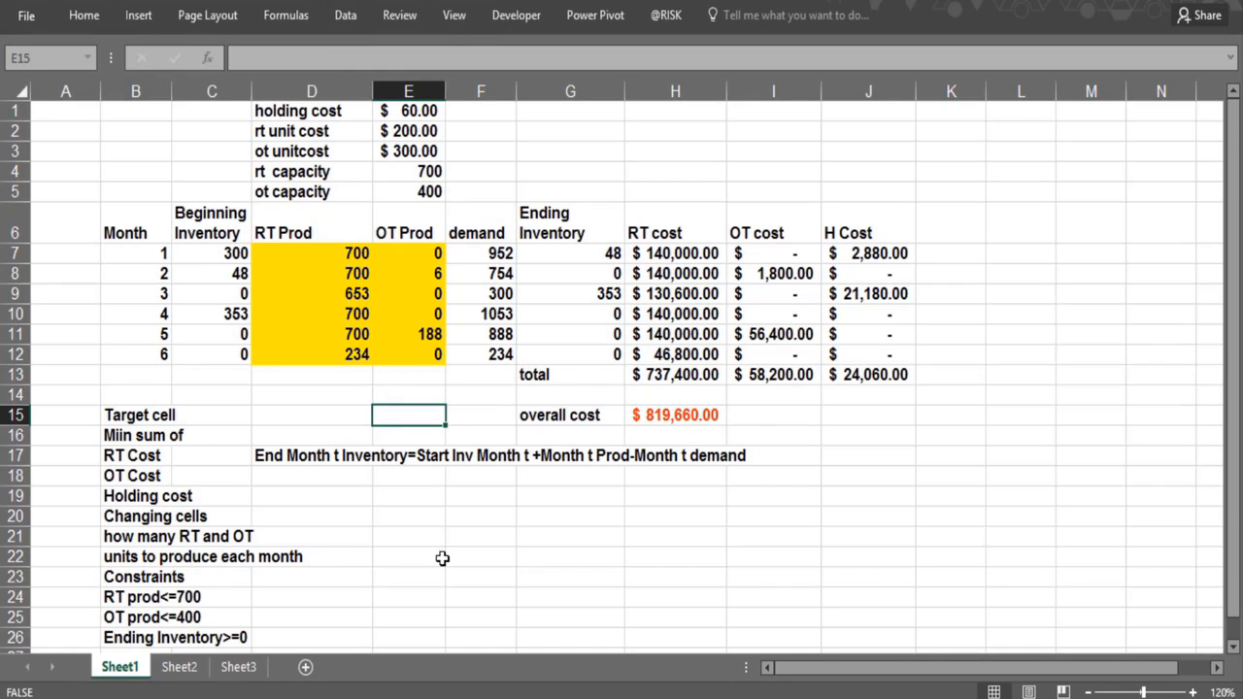
# - Clear the cost totals in H13:J13 and recreate all three at once with AutoSum
pyautogui.moveTo(656, 377); pyautogui.dragTo(841, 381)
pyautogui.press('Delete')
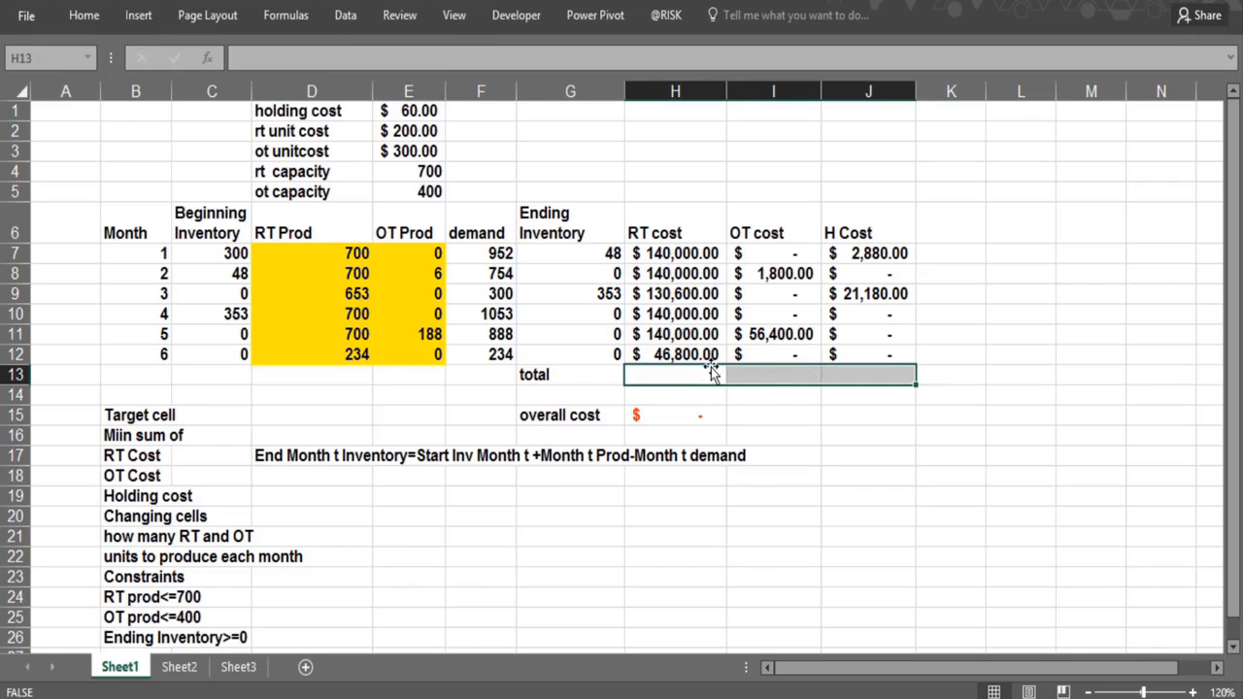
pyautogui.moveTo(702, 374); pyautogui.dragTo(864, 381)
pyautogui.click(84, 15)
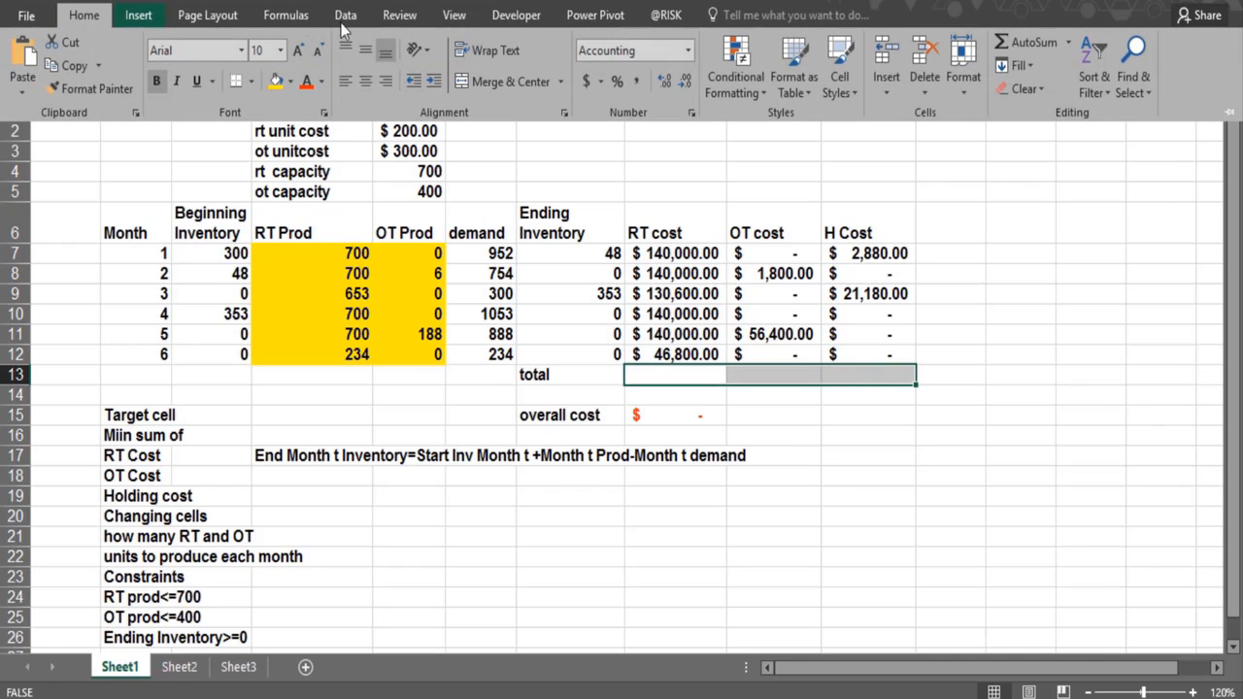
pyautogui.click(1007, 41)
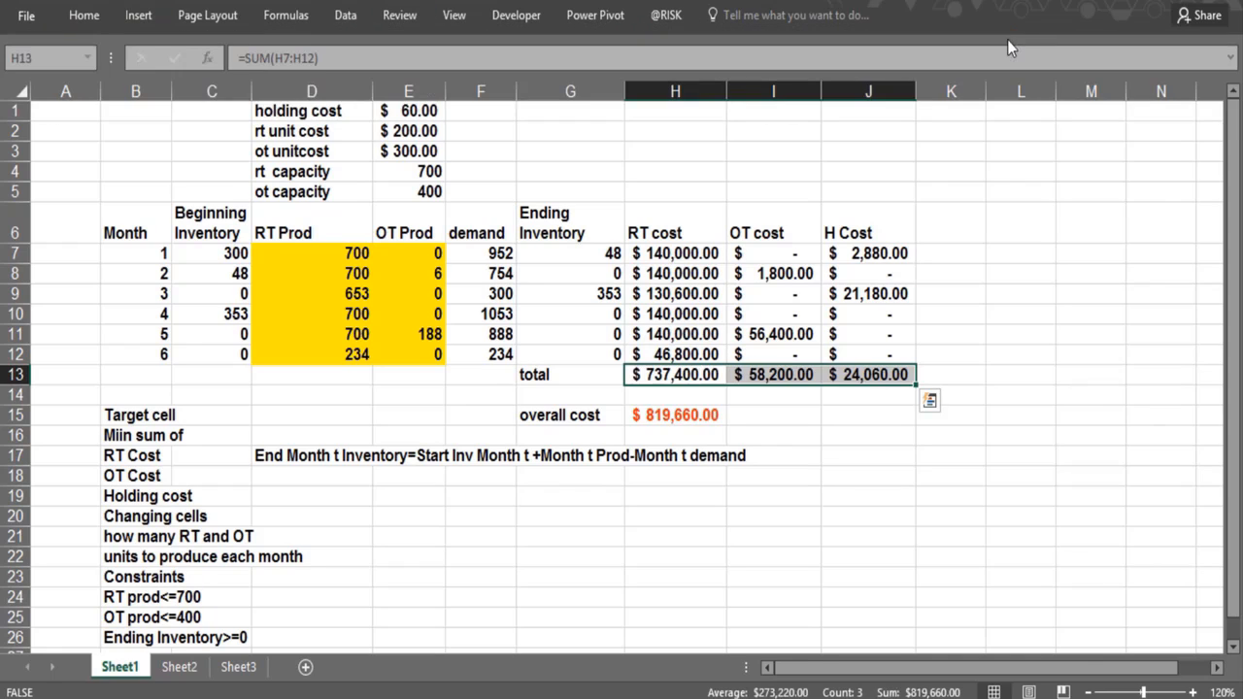
# - Open Solver and set the objective to minimize the overall cost in H15
pyautogui.click(347, 15)
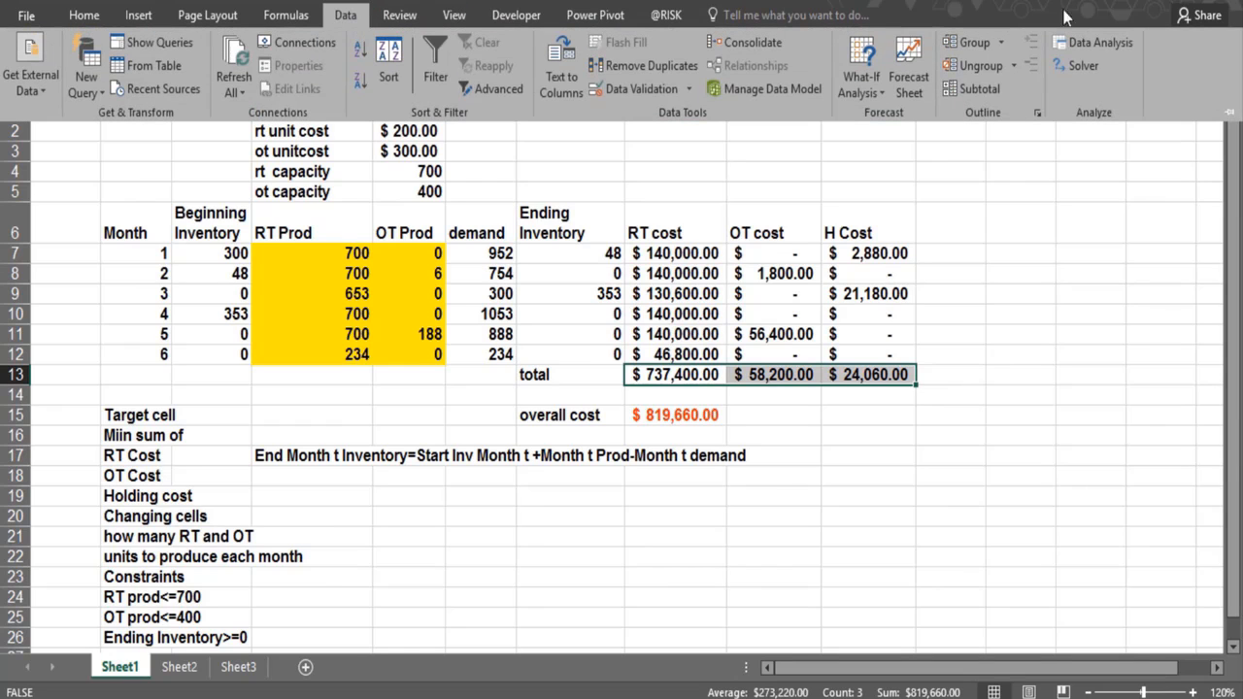
pyautogui.click(1059, 67)
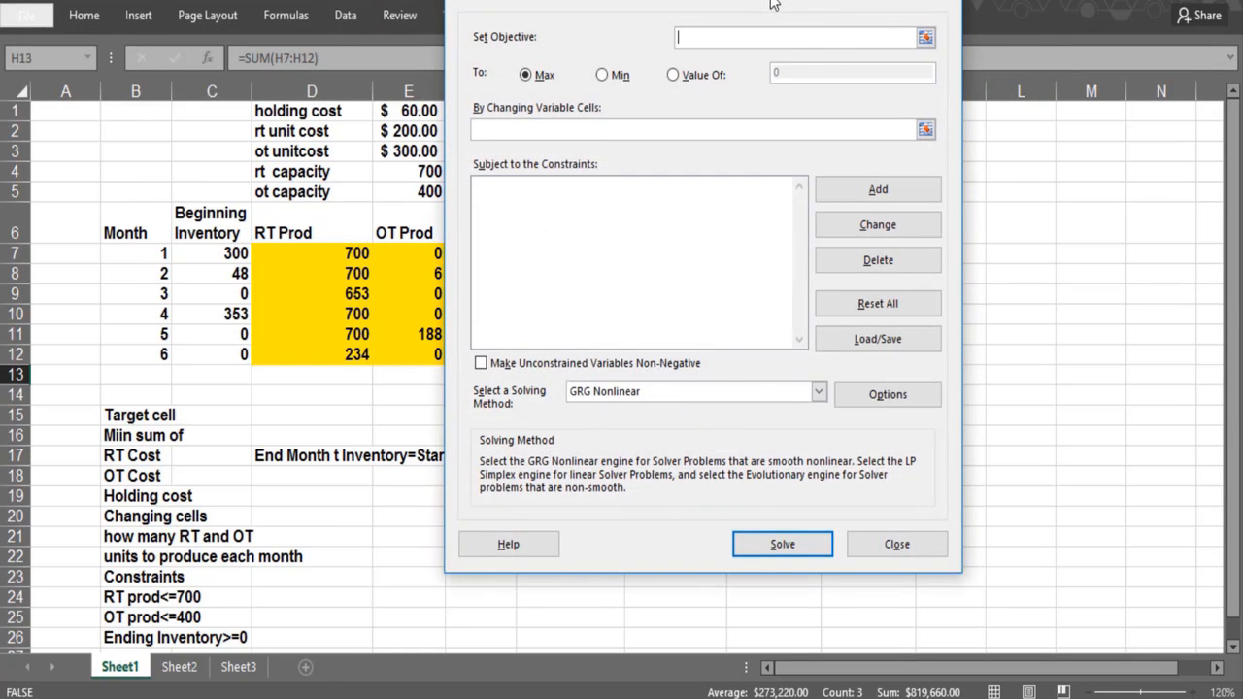
pyautogui.moveTo(774, 5); pyautogui.dragTo(869, 34)
pyautogui.click(1024, 75)
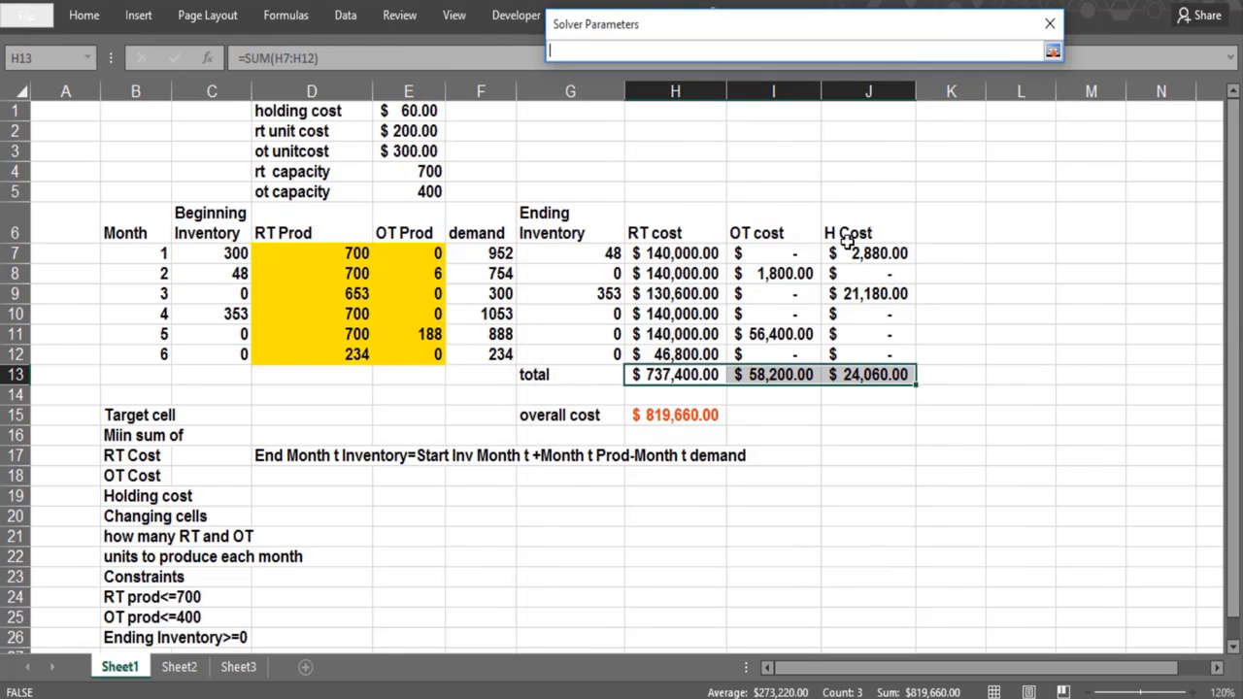
pyautogui.click(670, 414)
pyautogui.press('Return')
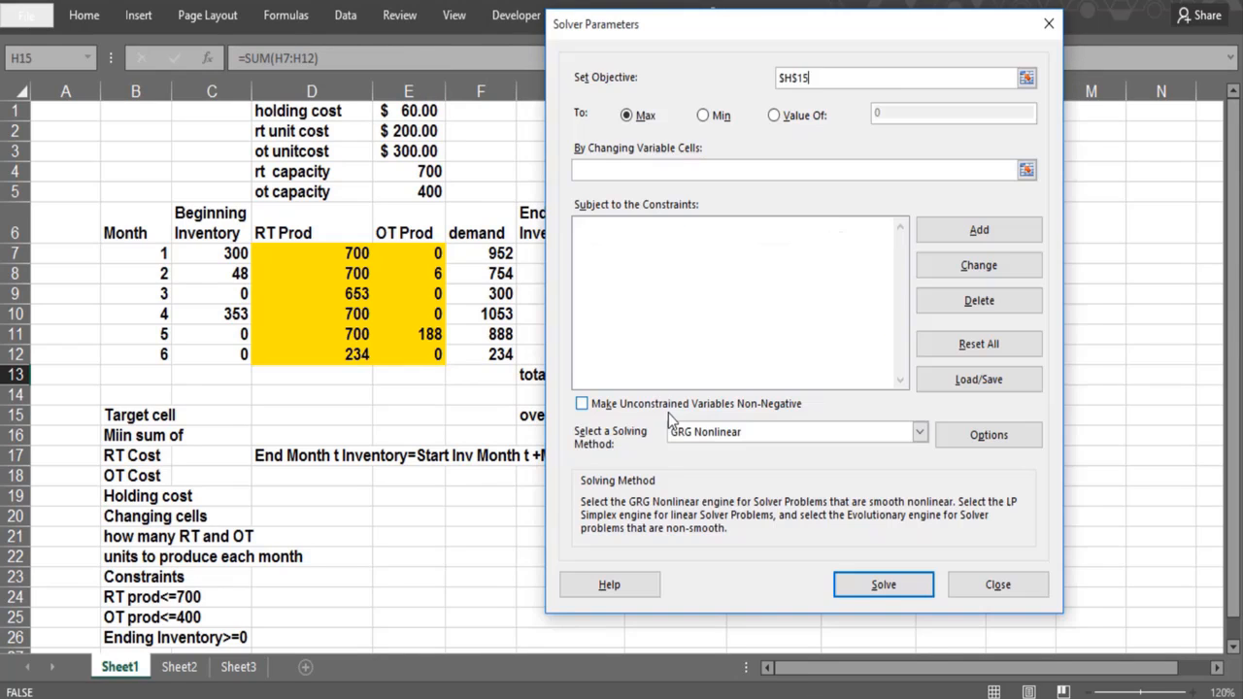
pyautogui.click(705, 124)
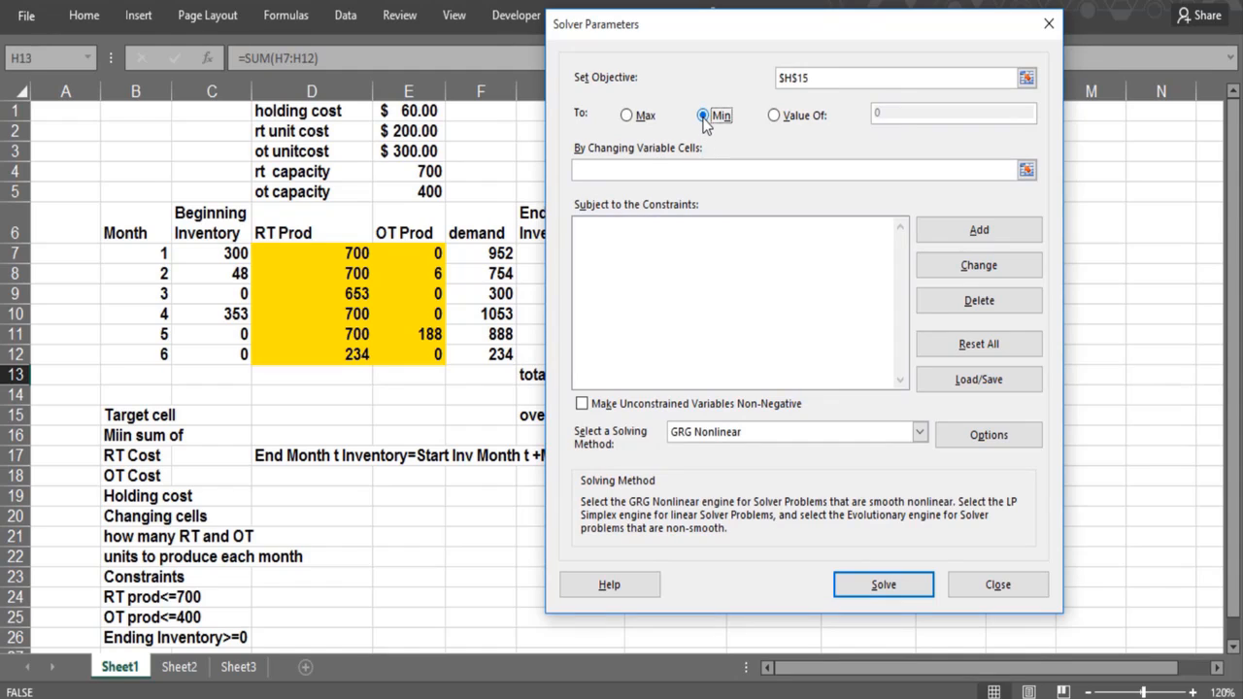
# - Set Solver's changing variable cells to the shaded RT and OT production range D7:E12
pyautogui.click(1026, 170)
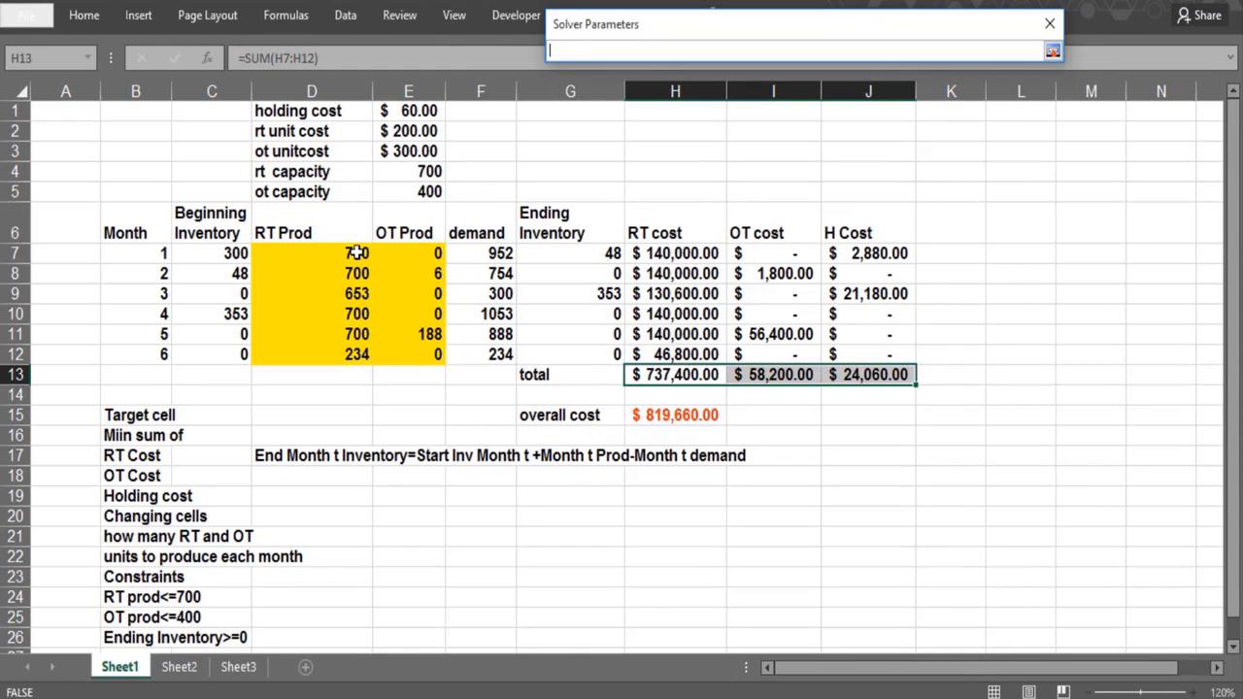
pyautogui.moveTo(357, 253); pyautogui.dragTo(408, 351)
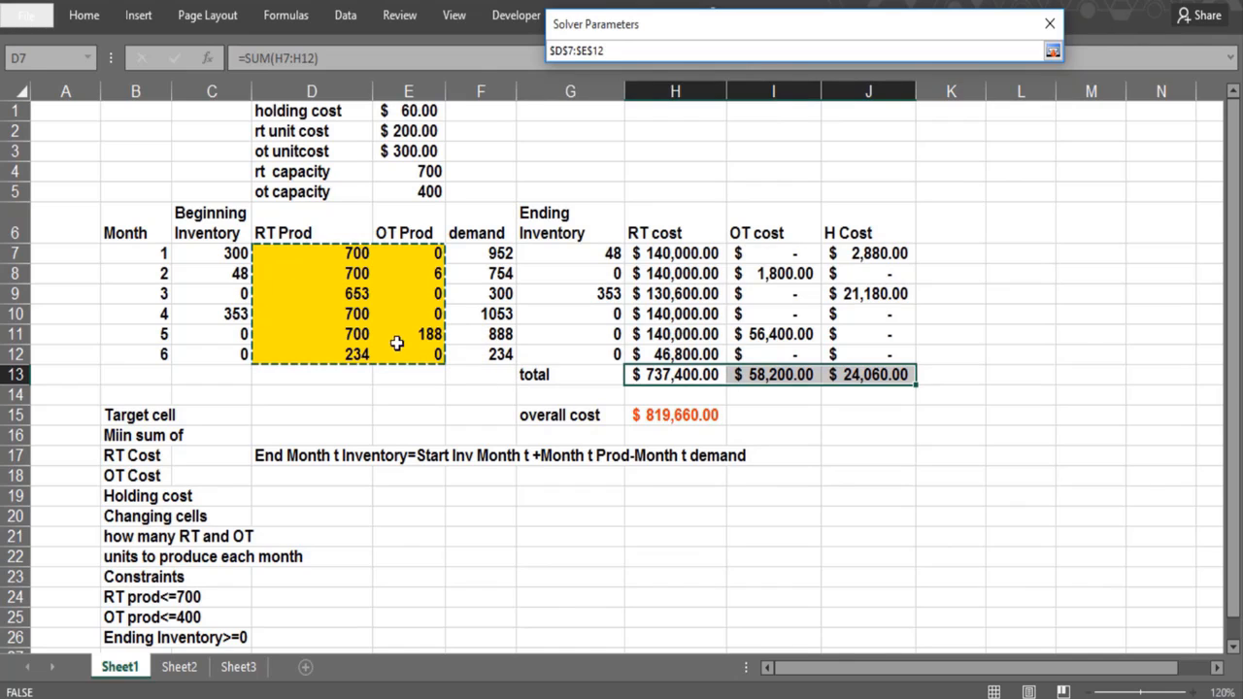
pyautogui.press('Return')
# - Add a Solver constraint limiting RT production D7:D12 to at most the rt capacity in E4
pyautogui.click(941, 229)
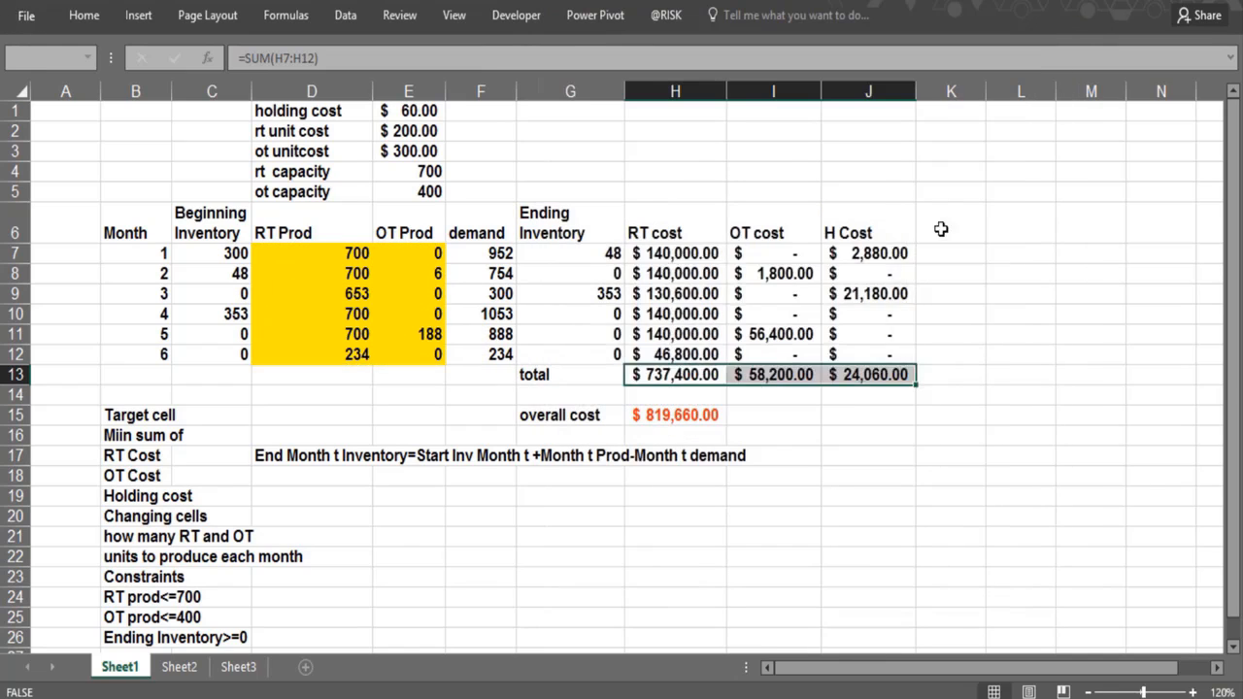
pyautogui.moveTo(296, 252); pyautogui.dragTo(307, 351)
pyautogui.press('Return')
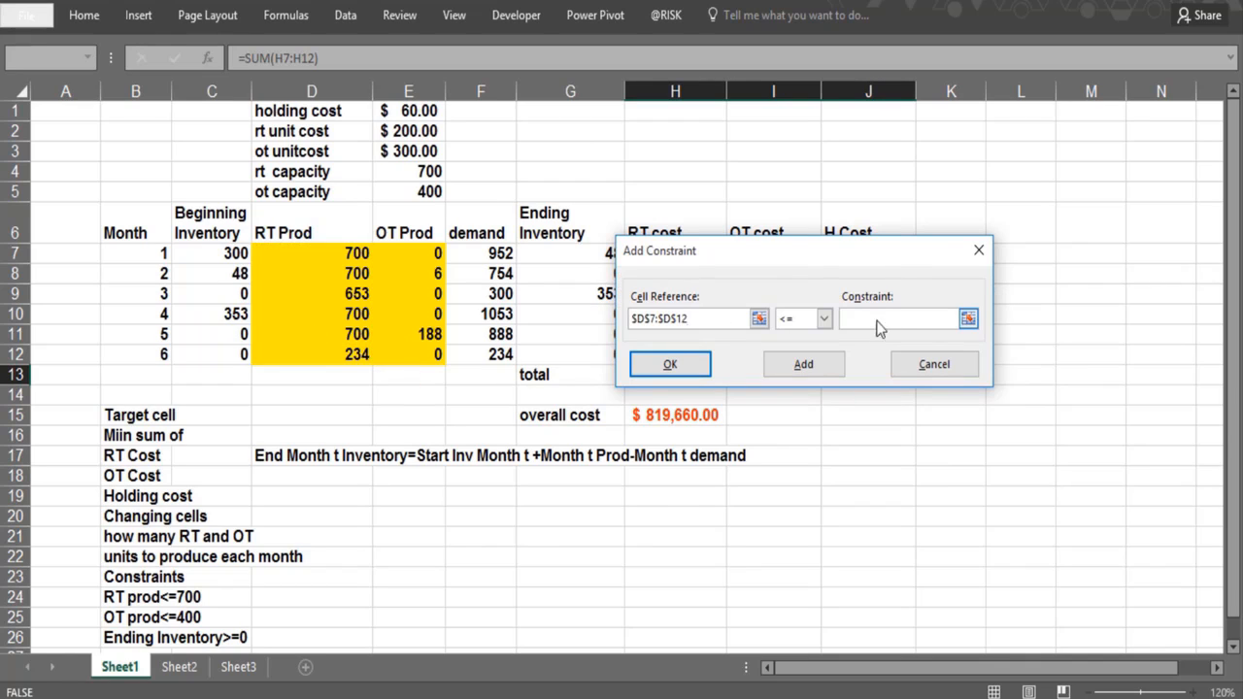
pyautogui.click(878, 325)
pyautogui.click(389, 175)
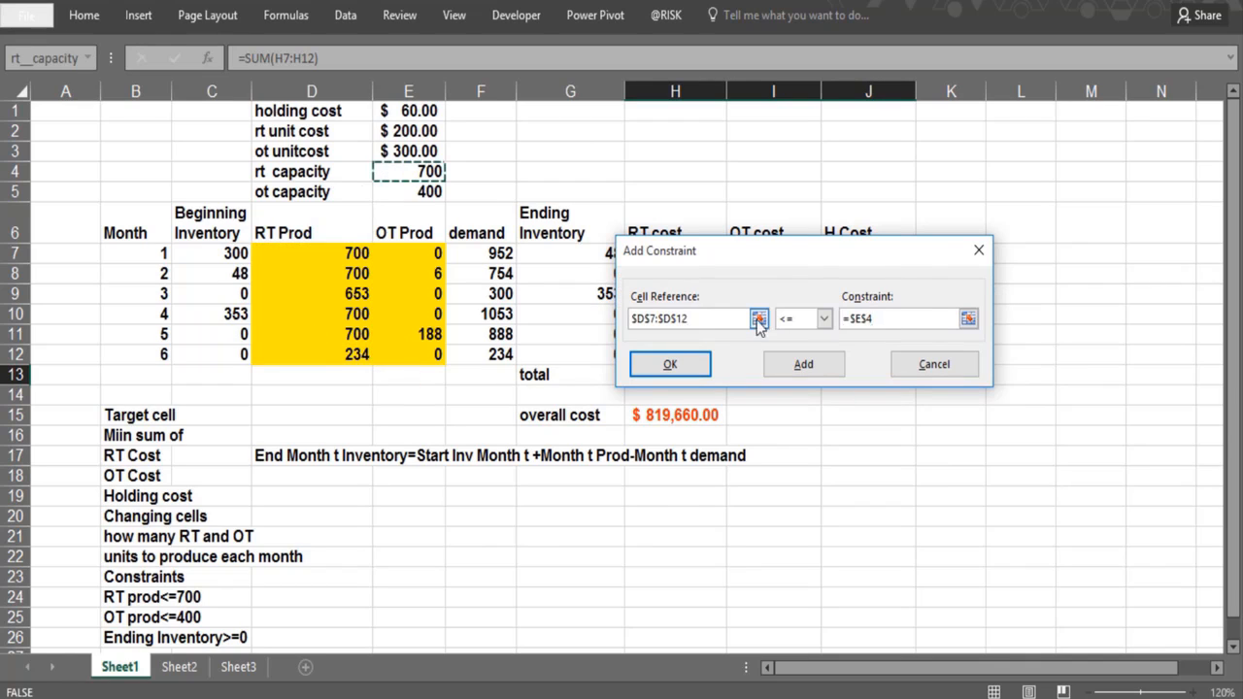
pyautogui.click(782, 370)
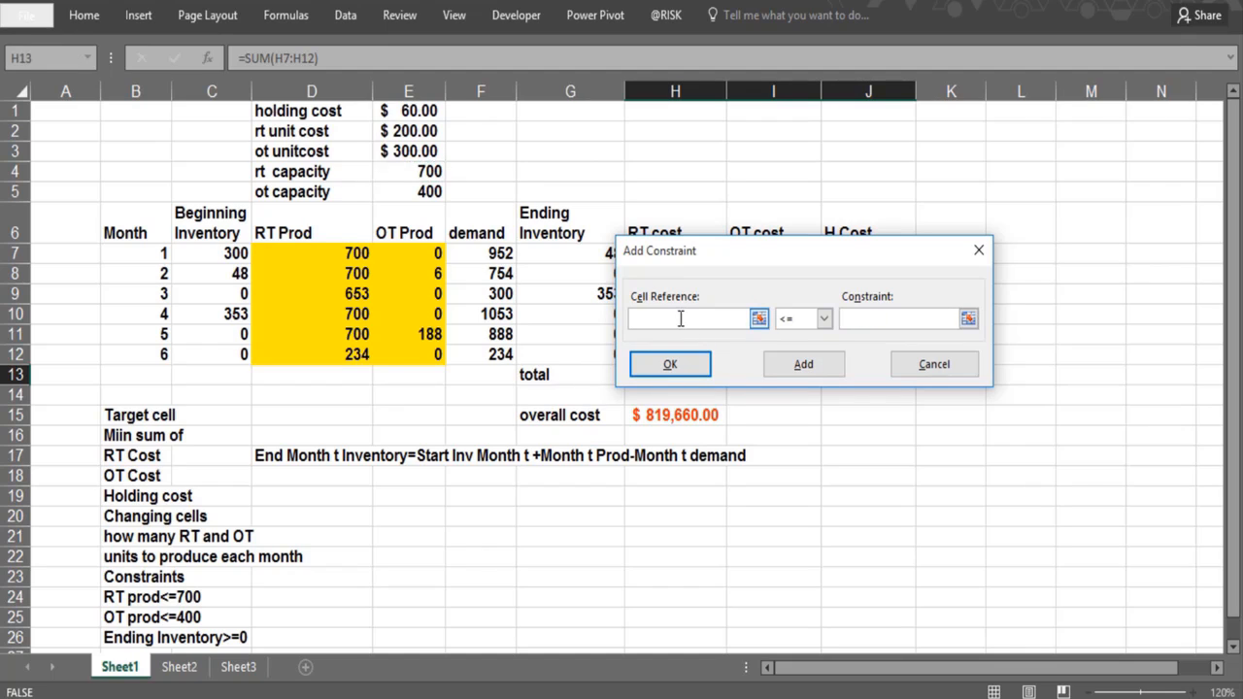
# - Add a Solver constraint limiting OT production E7:E12 to at most the ot capacity in E5
pyautogui.moveTo(413, 255); pyautogui.dragTo(408, 352)
pyautogui.click(873, 322)
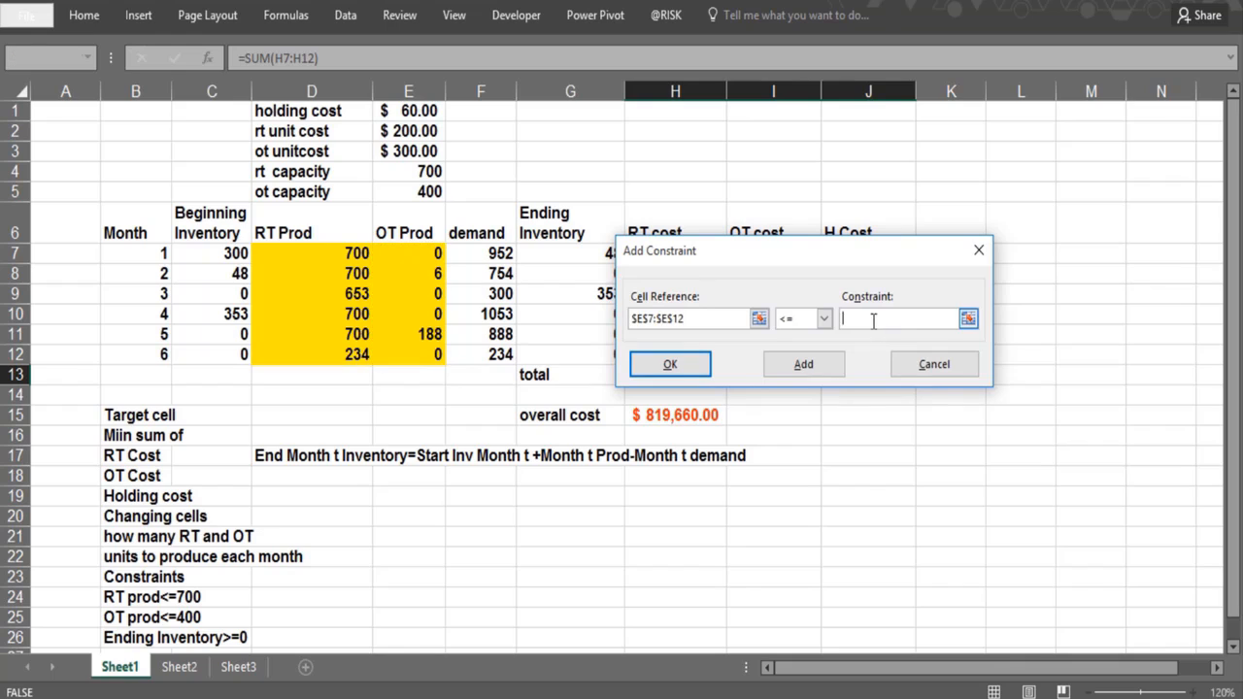
pyautogui.click(406, 191)
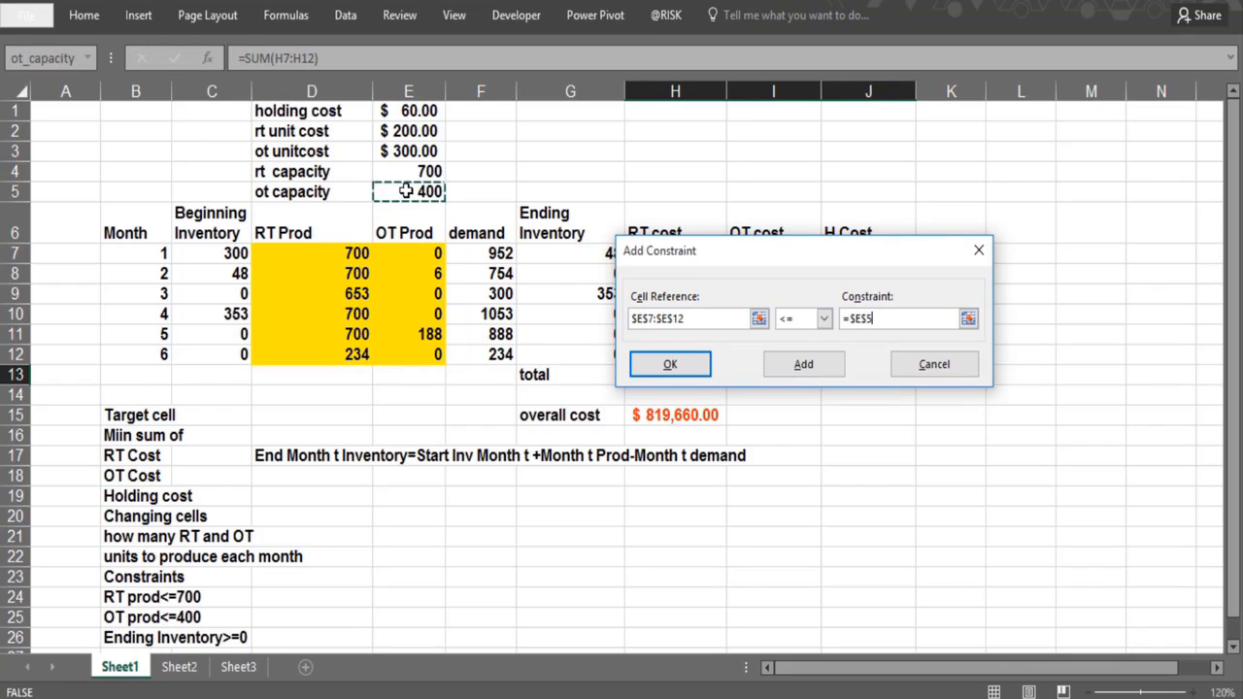
pyautogui.click(782, 367)
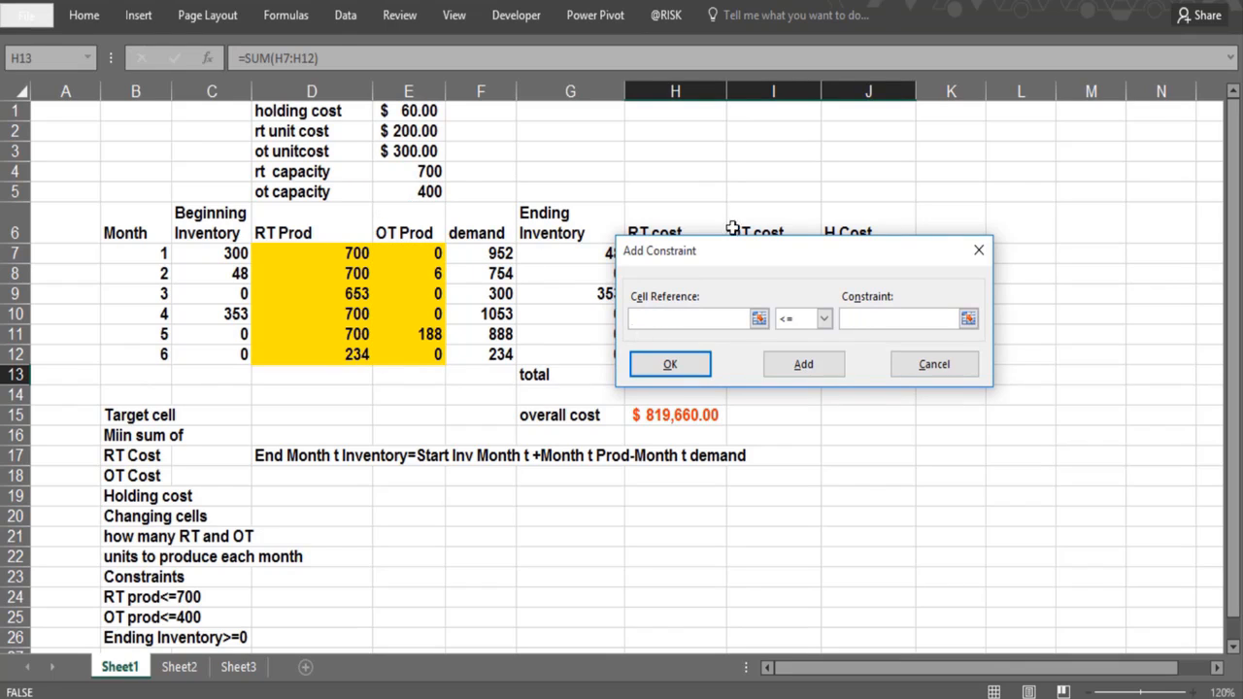
# - Add a final Solver constraint requiring the ending inventory G7:G12 to be >= 0
pyautogui.moveTo(738, 251); pyautogui.dragTo(845, 221)
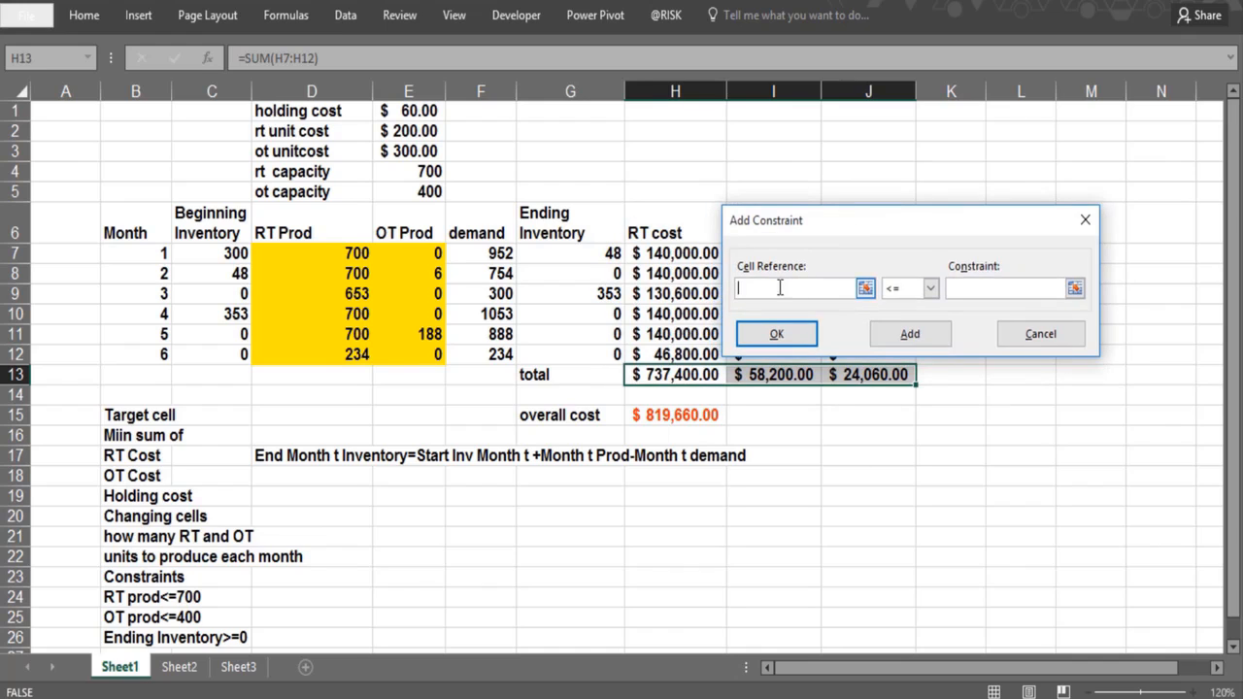
pyautogui.moveTo(608, 254); pyautogui.dragTo(612, 354)
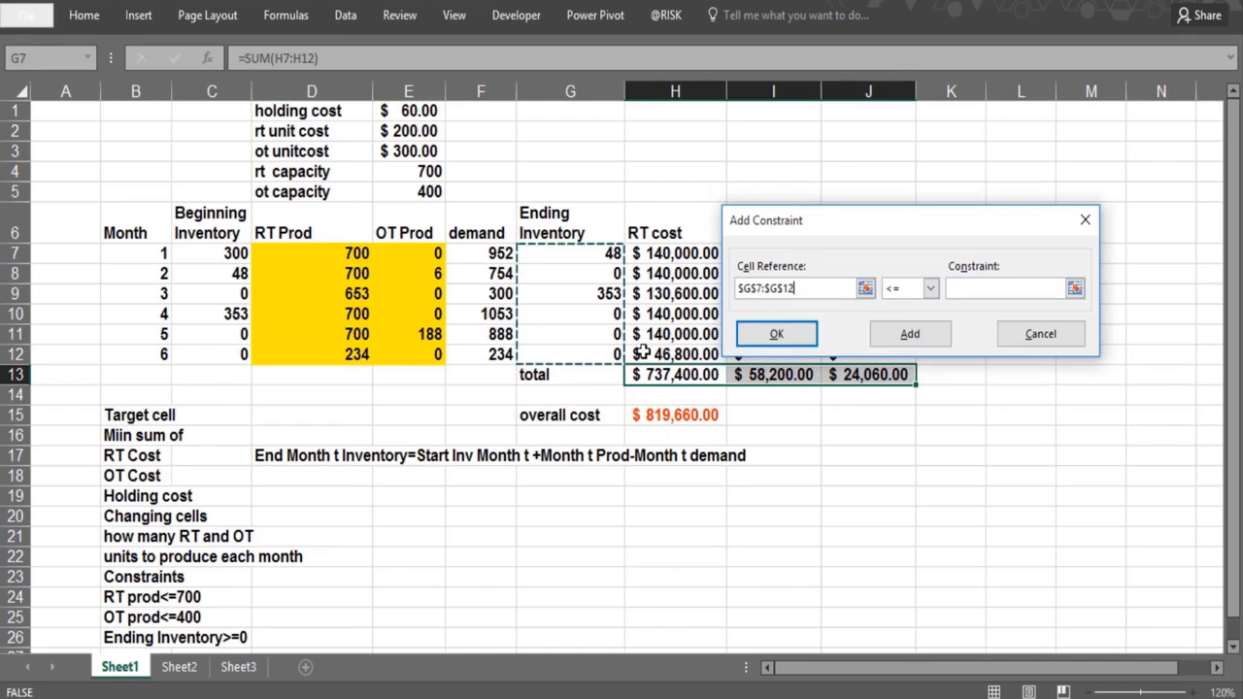
pyautogui.click(930, 289)
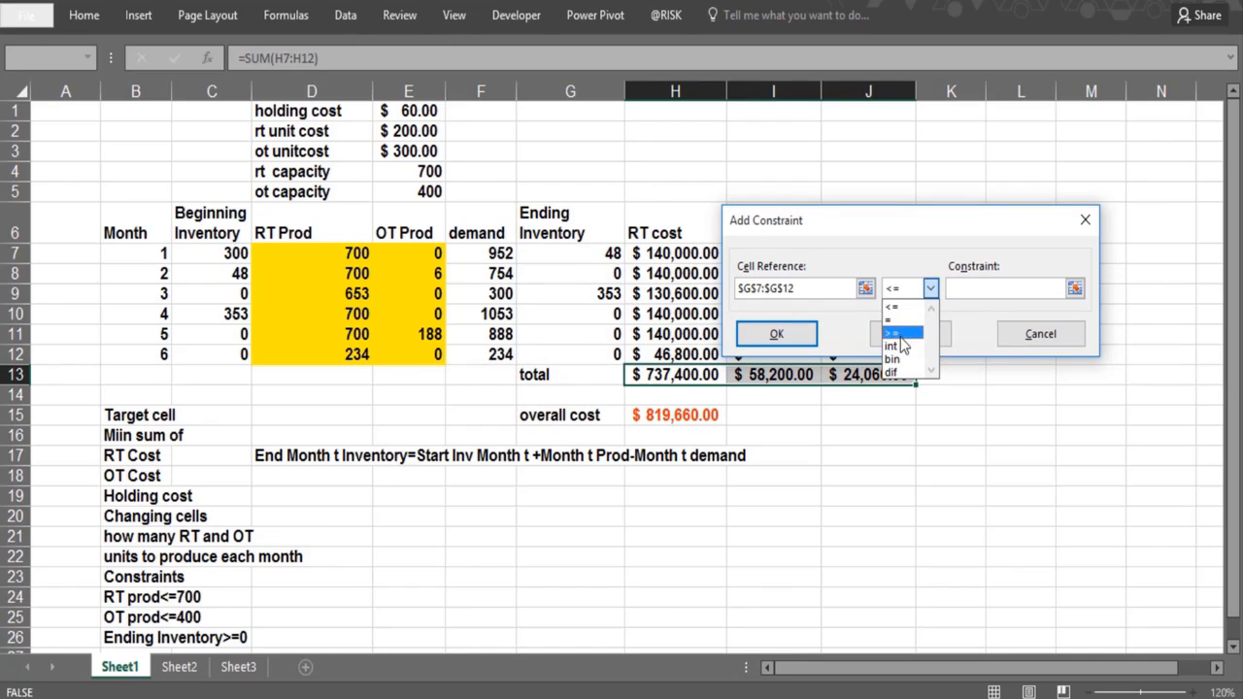
pyautogui.click(901, 334)
pyautogui.click(952, 288)
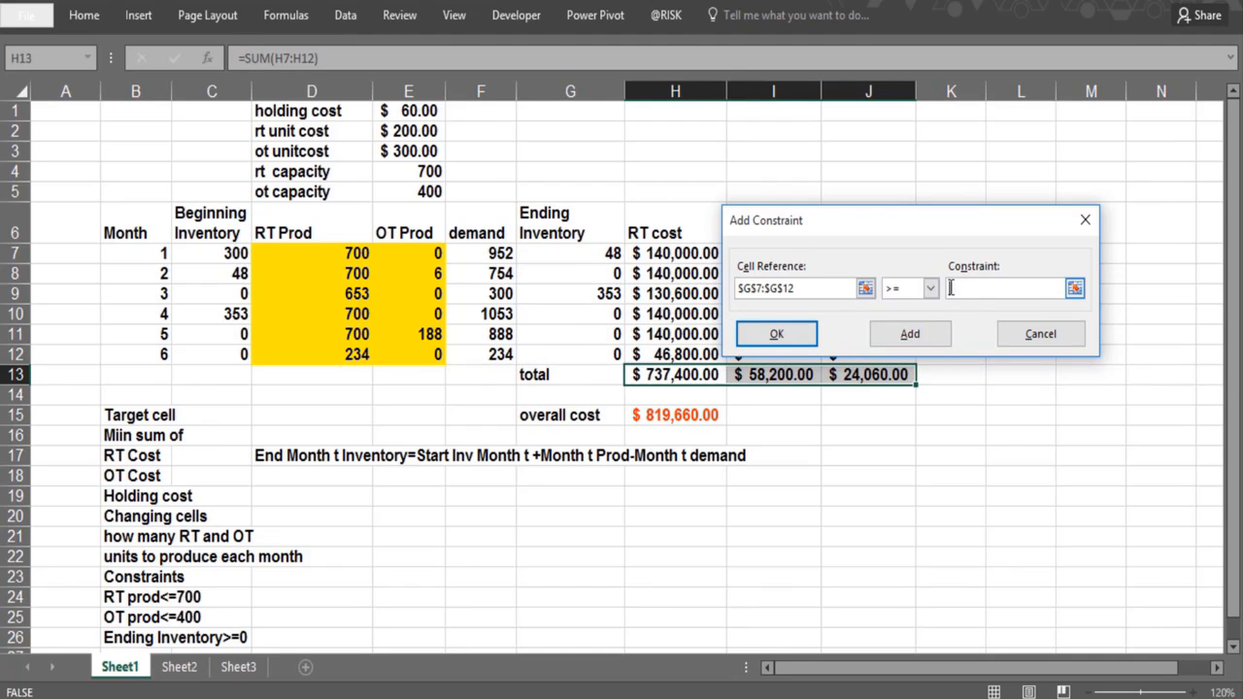
pyautogui.write('0')
pyautogui.click(777, 333)
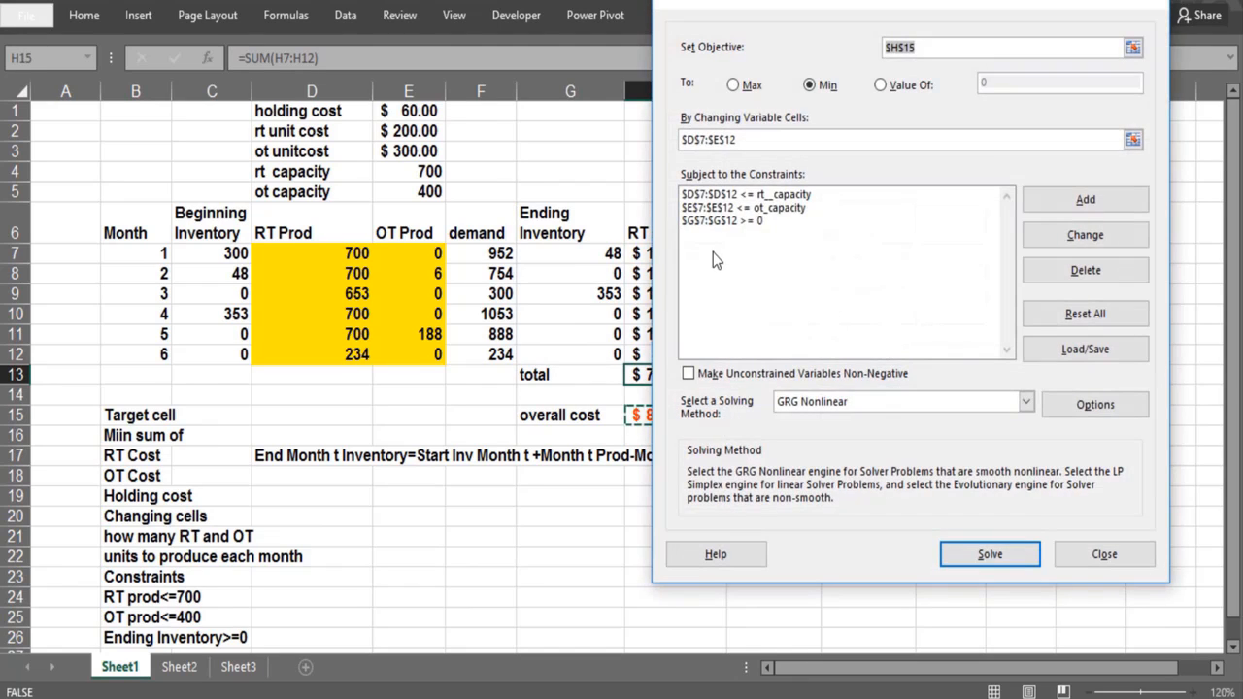
# - Make unconstrained variables non-negative, choose Simplex LP as the solving method, and close Solver without solving
pyautogui.click(687, 374)
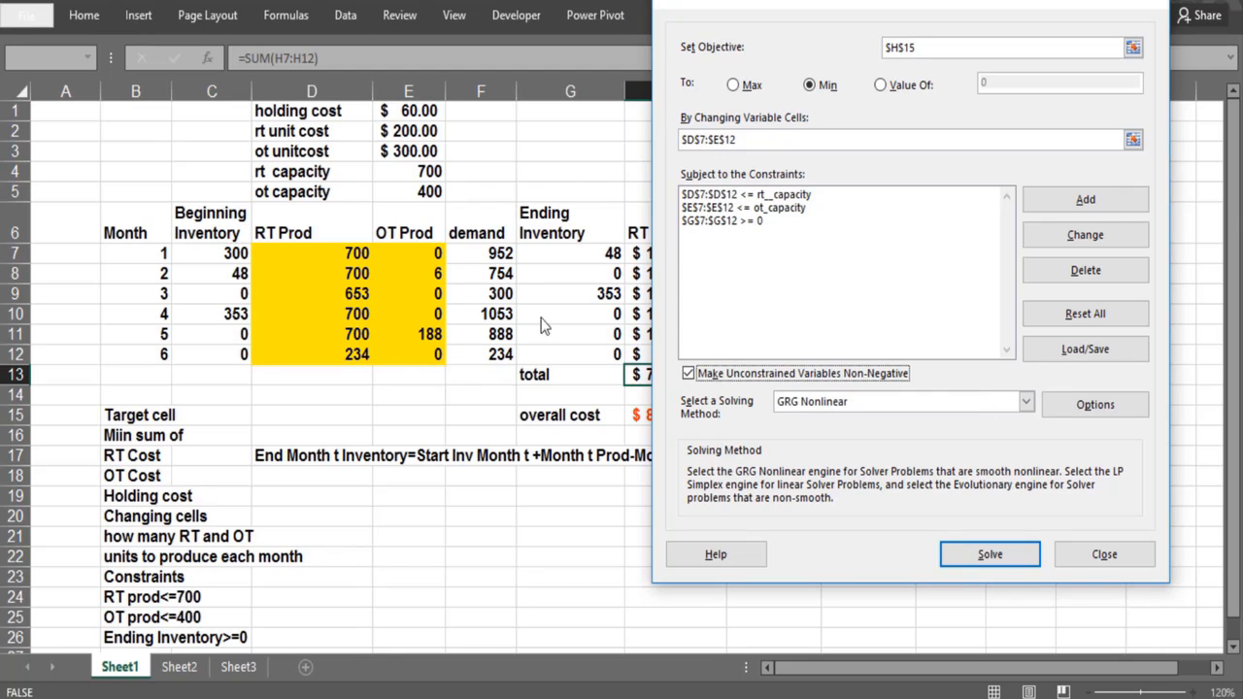
pyautogui.click(1026, 403)
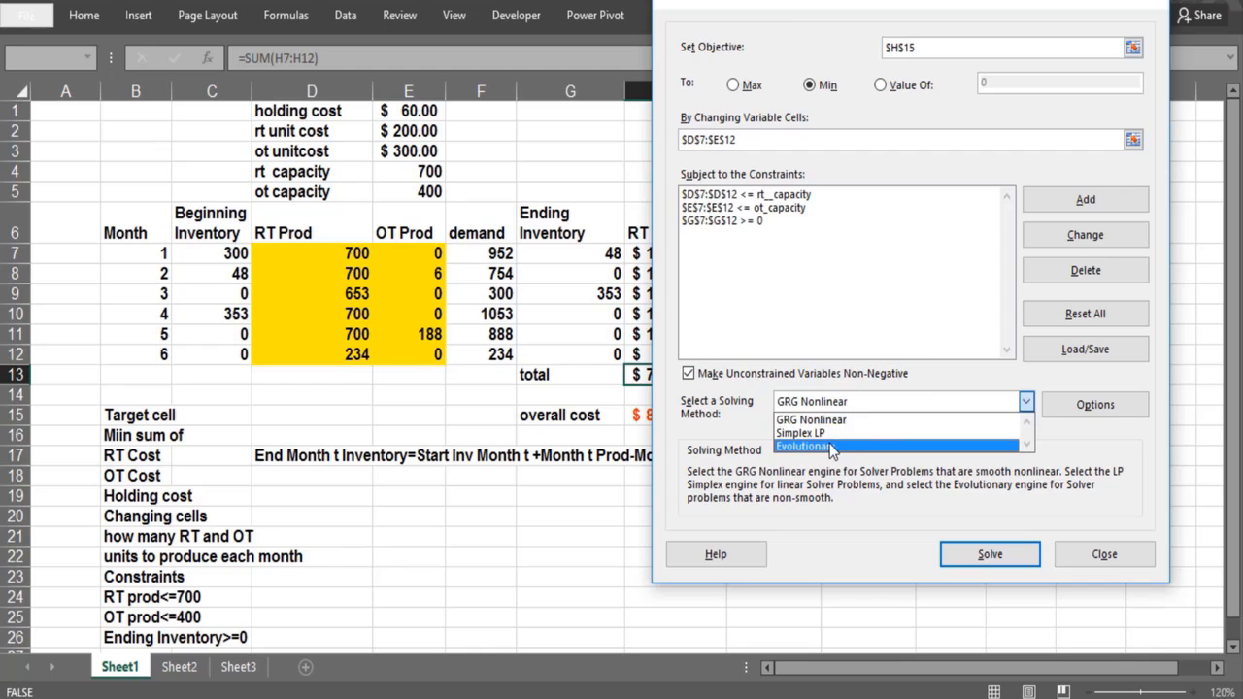
pyautogui.click(804, 433)
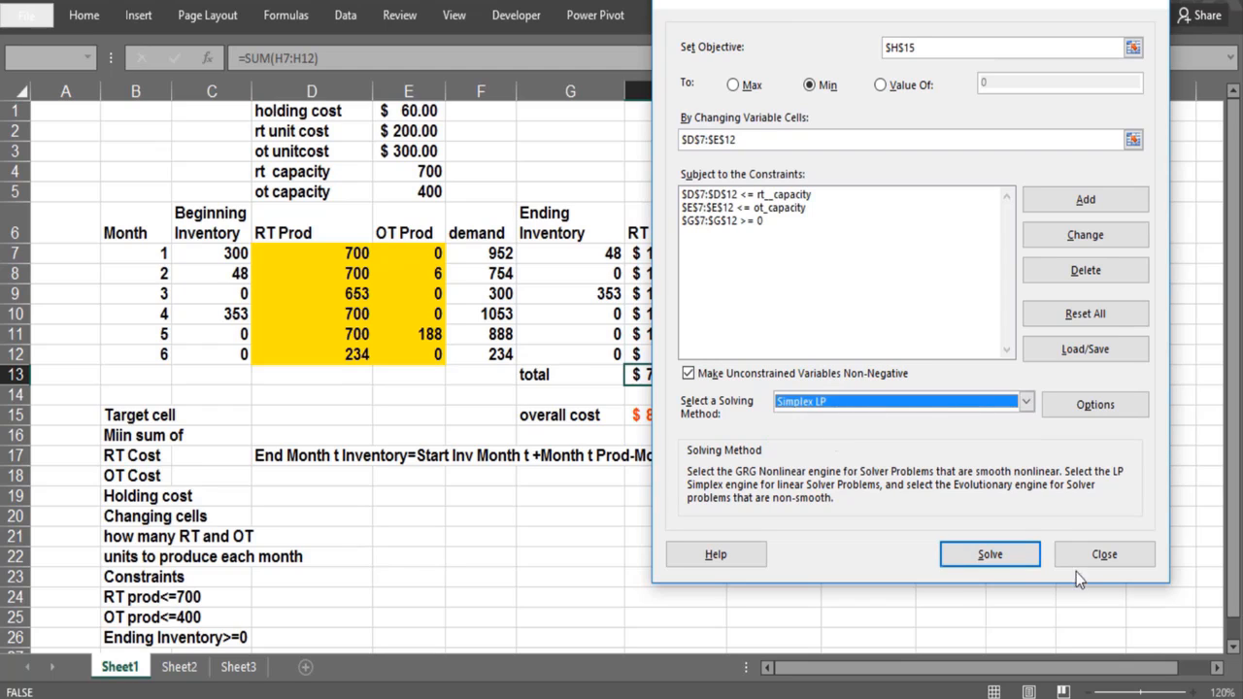
pyautogui.click(1117, 554)
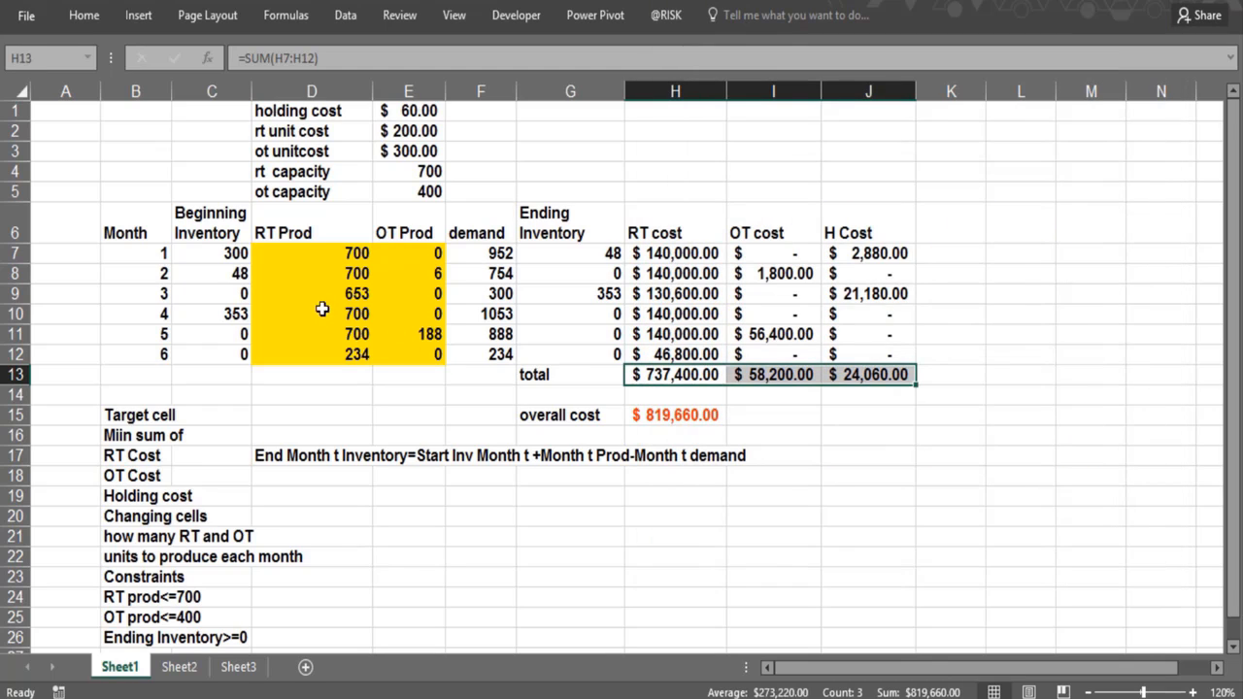
# - Set month 5 OT production in E11 to 0 and check that month's ending inventory
pyautogui.click(392, 334)
pyautogui.write('0')
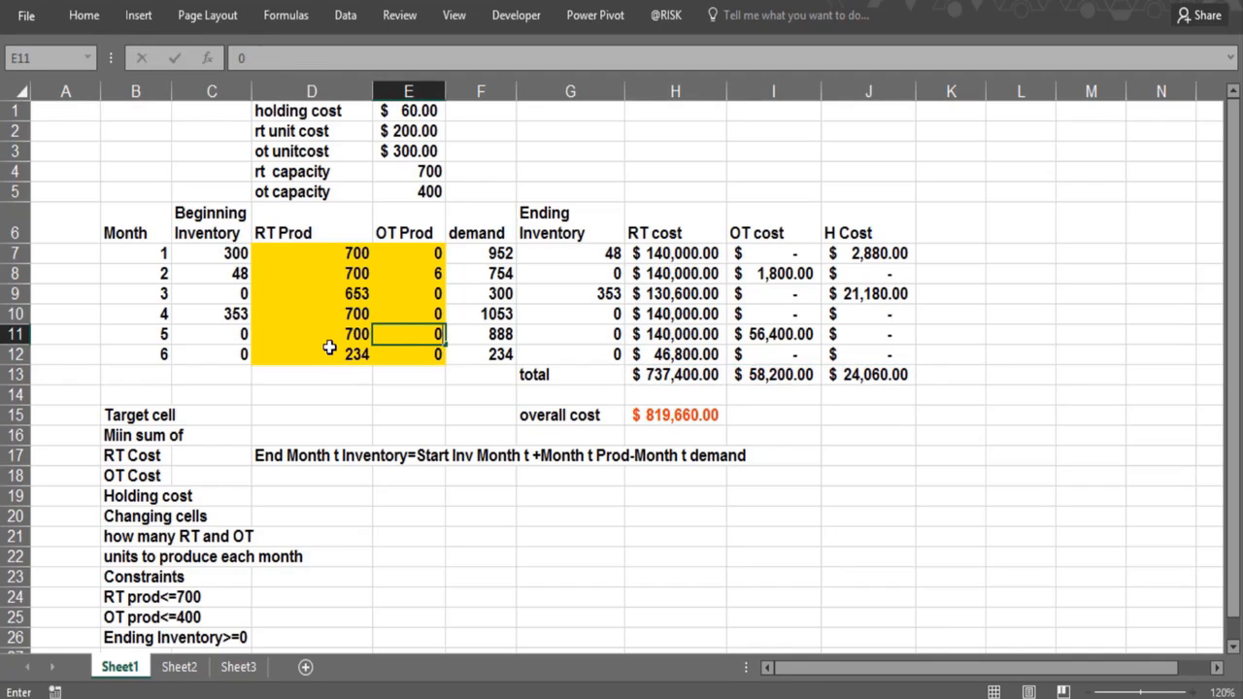
pyautogui.press('Return')
pyautogui.click(550, 334)
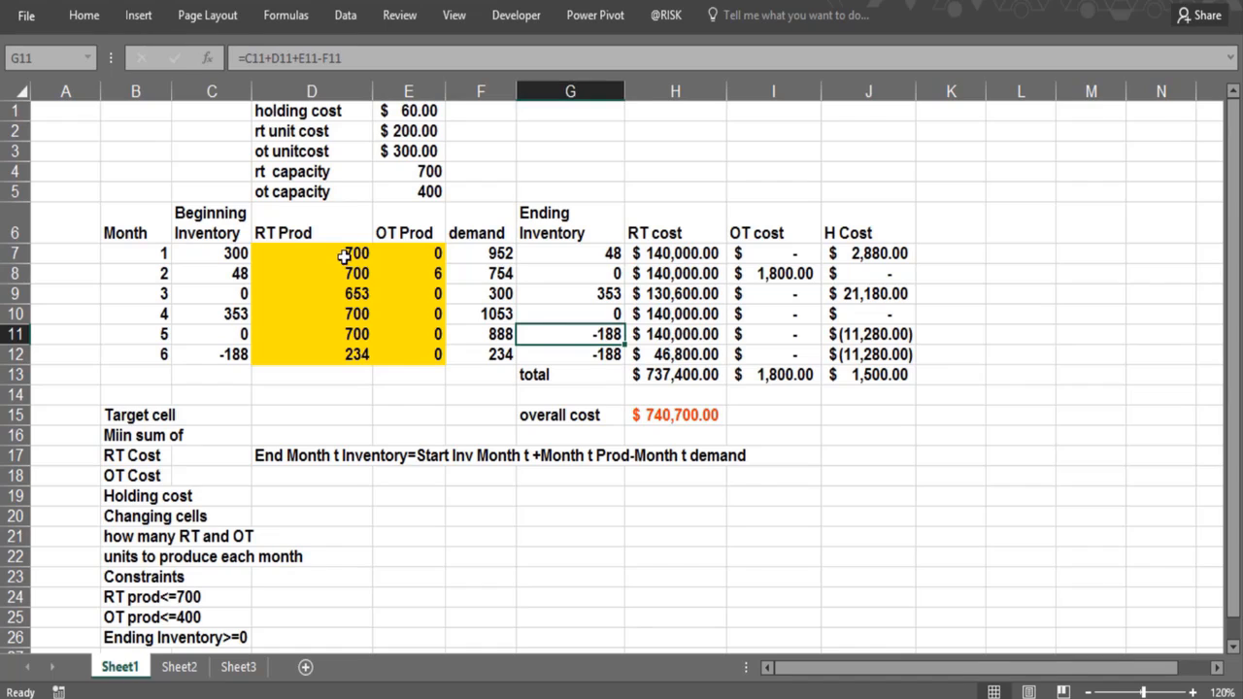
# - Fill the RT production range D7:D12 with 700 for every month and check month 5's ending inventory
pyautogui.moveTo(343, 255); pyautogui.dragTo(372, 361)
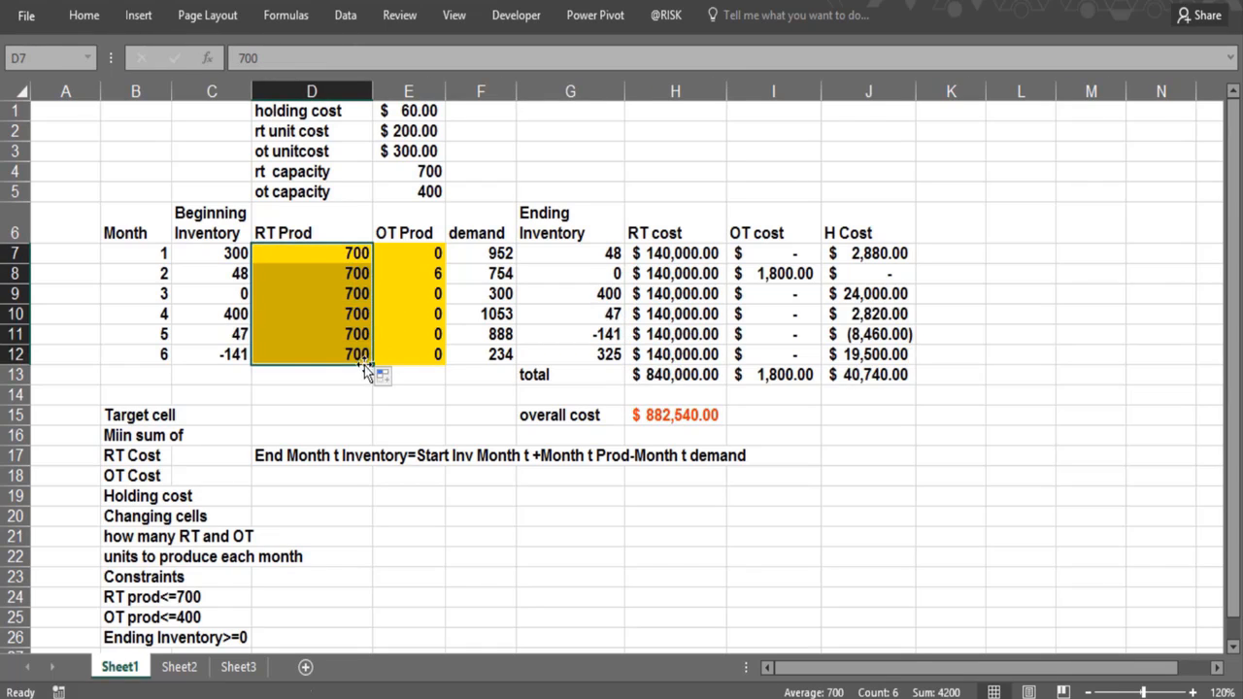
pyautogui.click(468, 396)
pyautogui.click(548, 334)
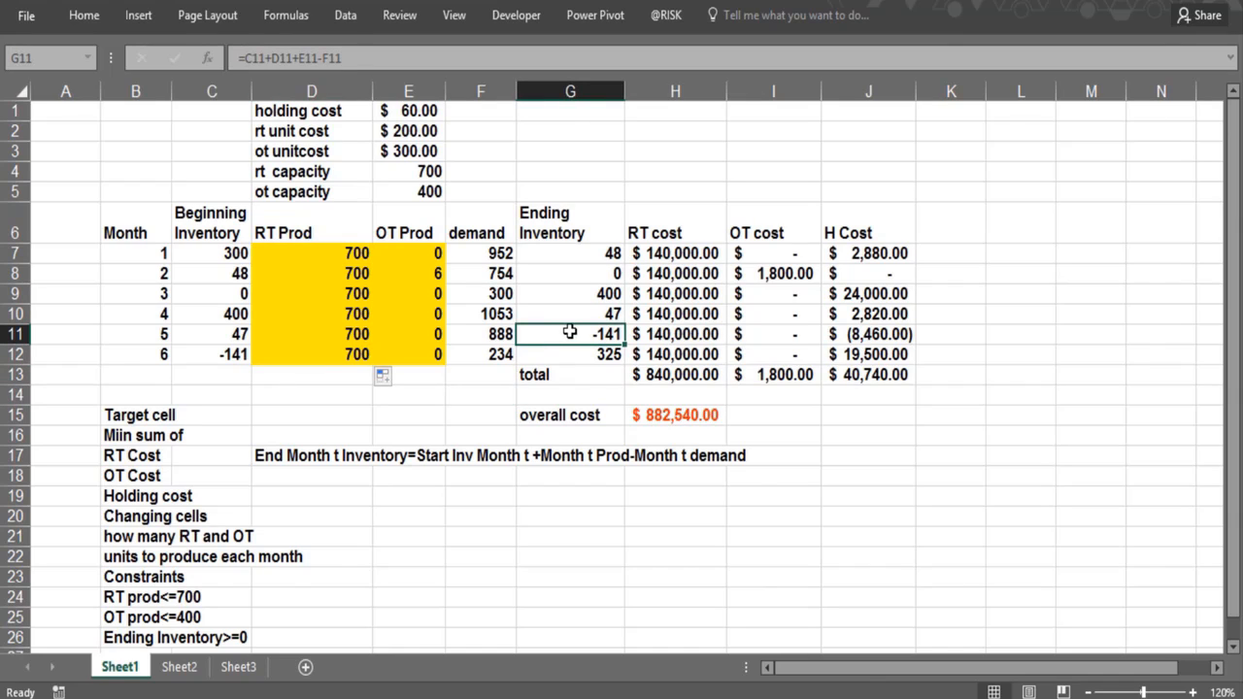
# - Set month 5 OT production in E11 to 141 units to cover the inventory shortfall
pyautogui.click(412, 338)
pyautogui.write('1')
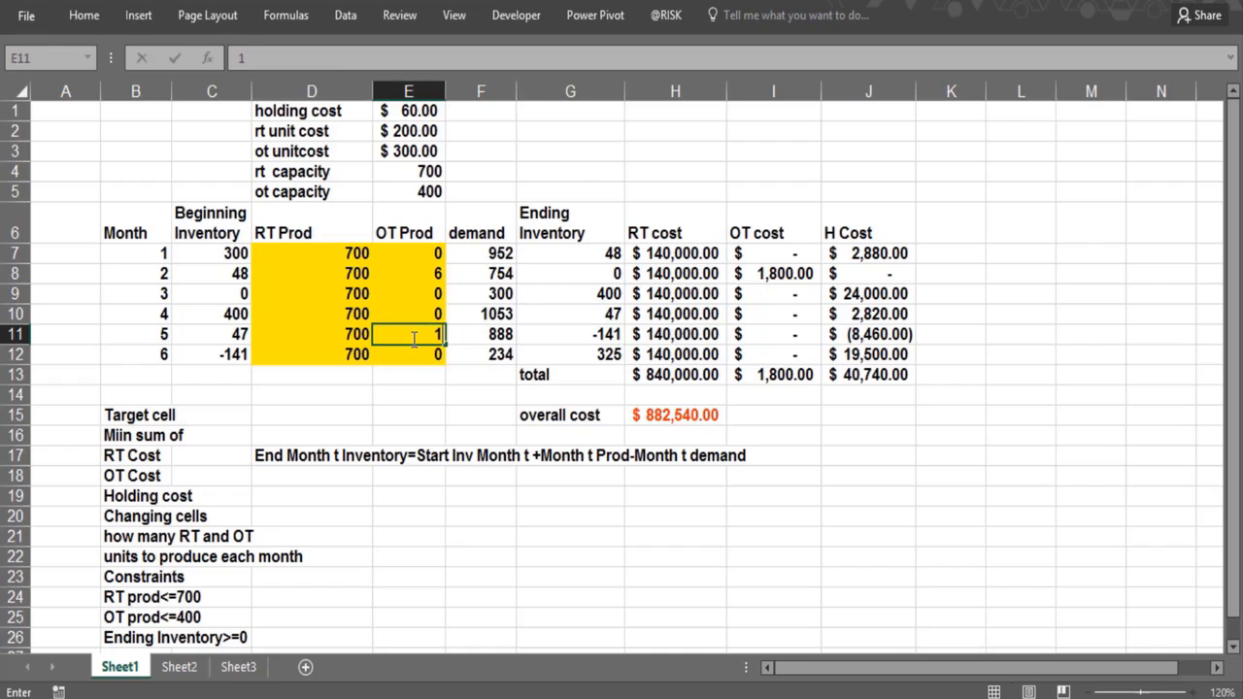
pyautogui.write('41')
pyautogui.press('Return')
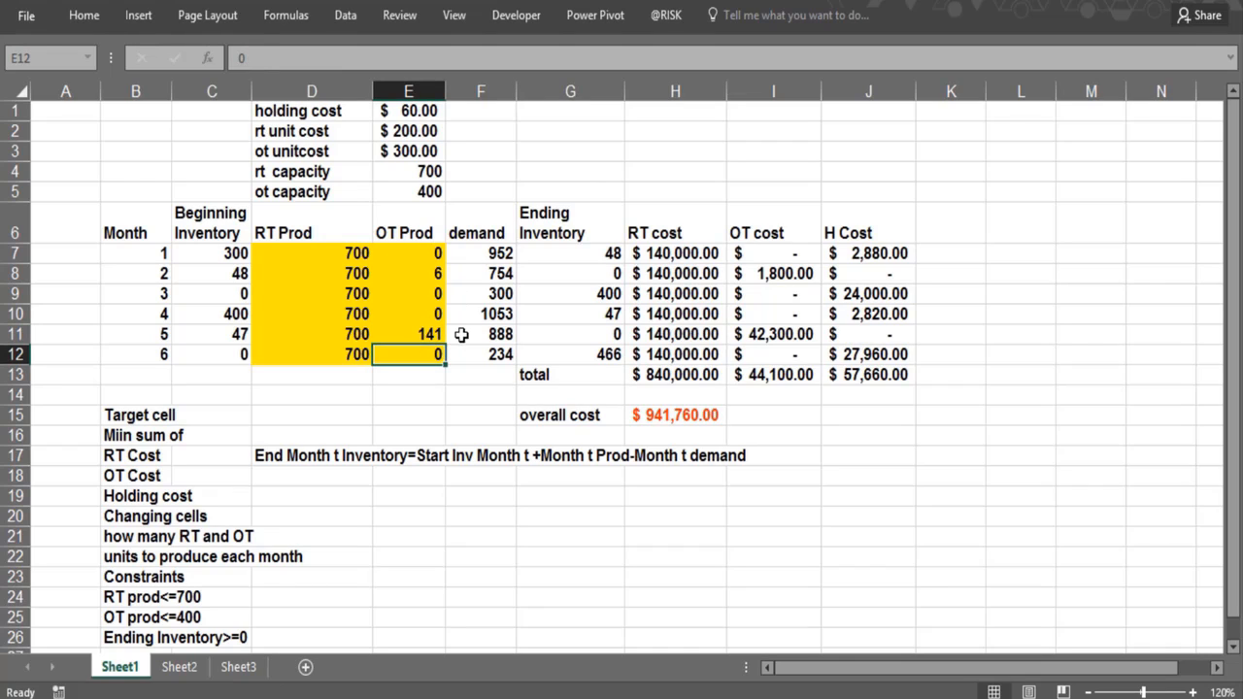
pyautogui.click(461, 334)
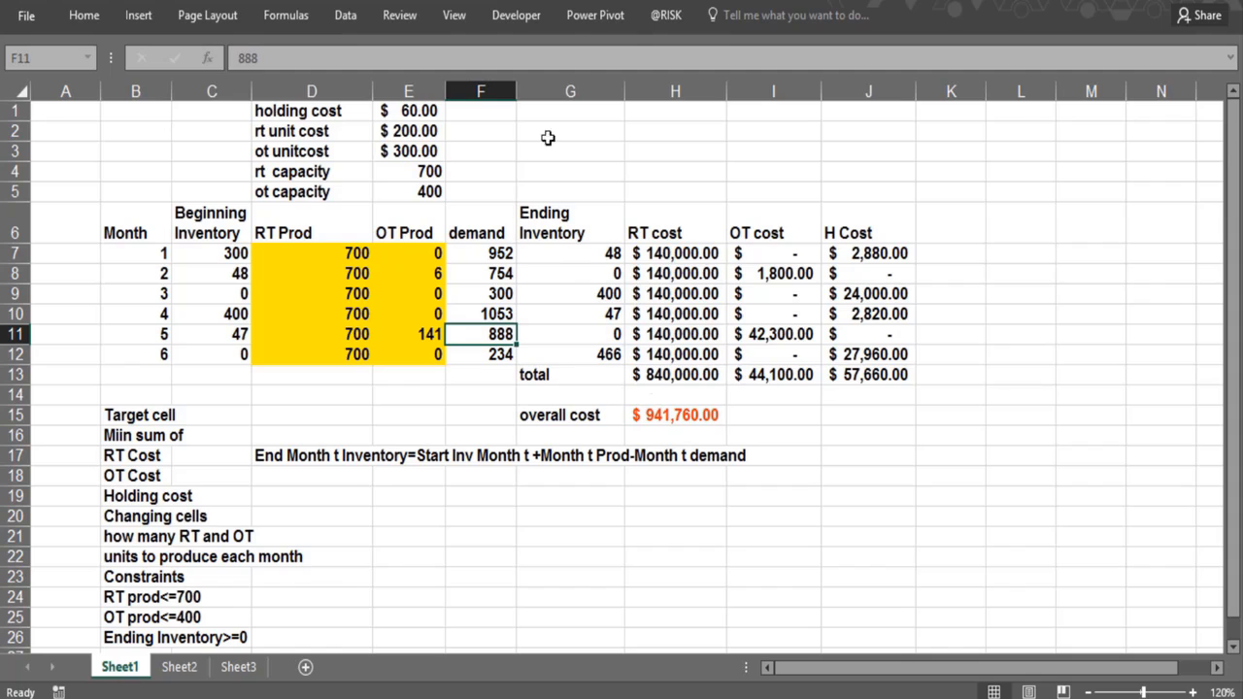
# - Run Solver with the saved objective and constraints, and keep the Solver solution
pyautogui.click(345, 15)
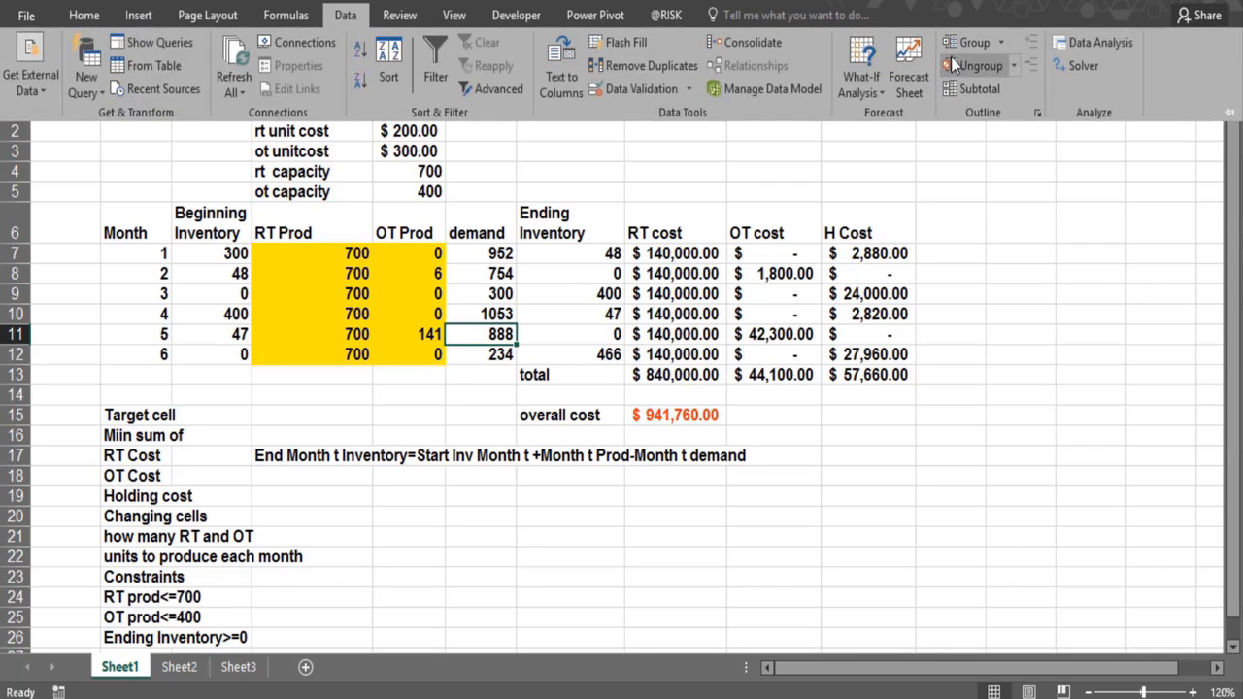
pyautogui.click(1061, 66)
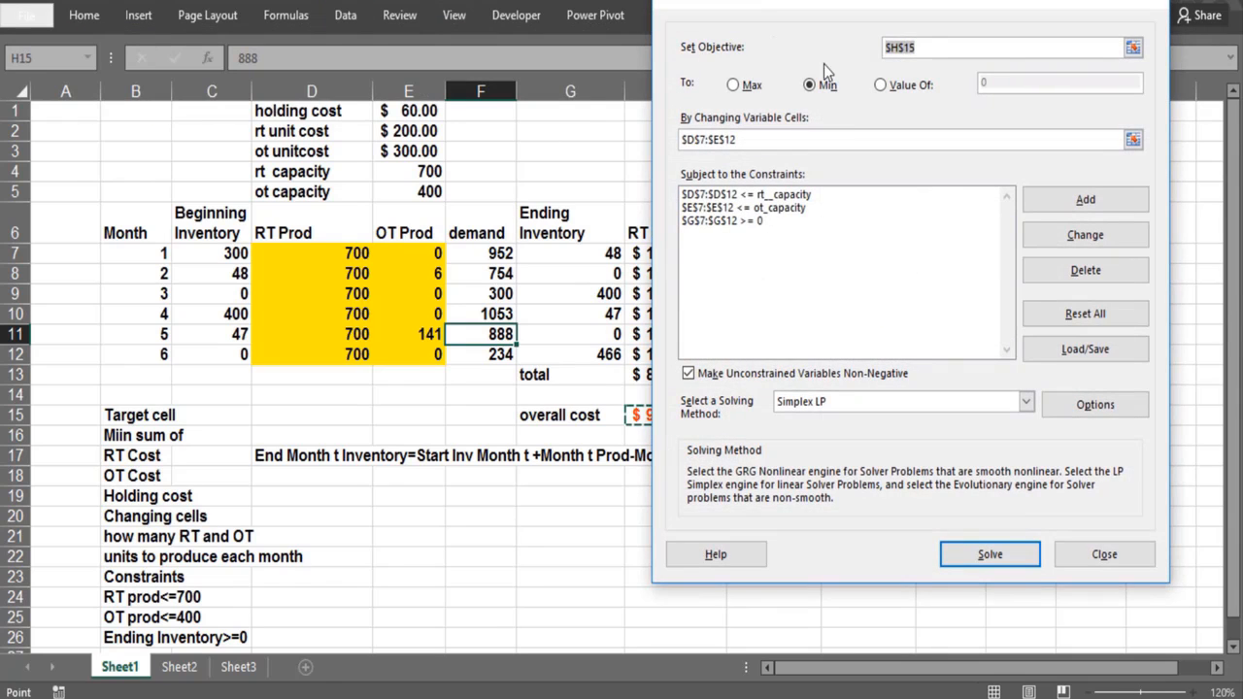
pyautogui.click(986, 553)
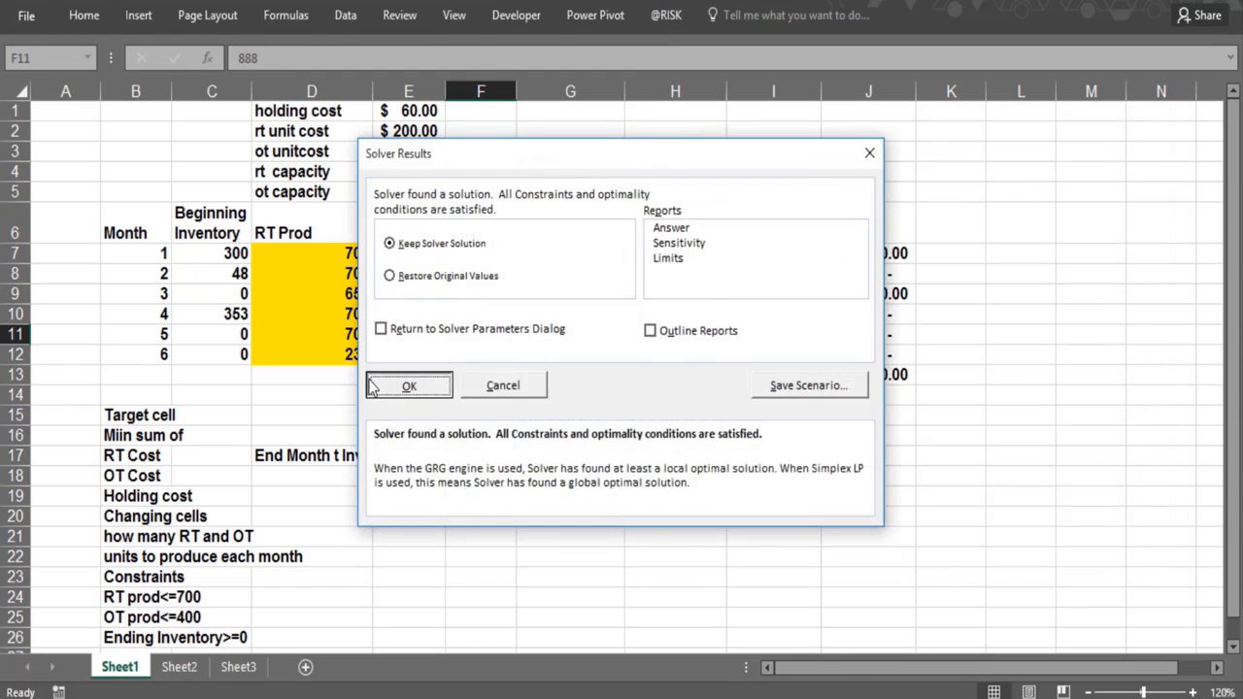
pyautogui.click(375, 385)
pyautogui.click(415, 428)
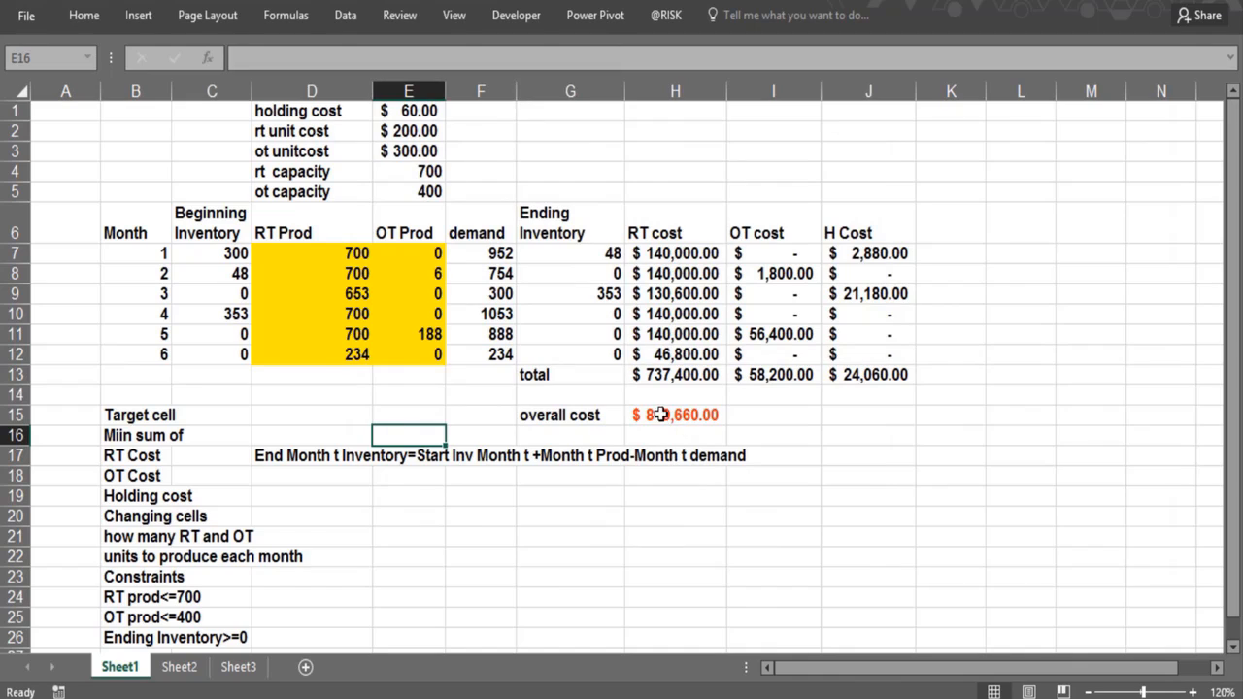
# - Examine the solved overall cost, the monthly RT and OT production plan in D7:E12, and the ending inventory in column G
pyautogui.click(587, 442)
pyautogui.click(670, 439)
pyautogui.click(620, 438)
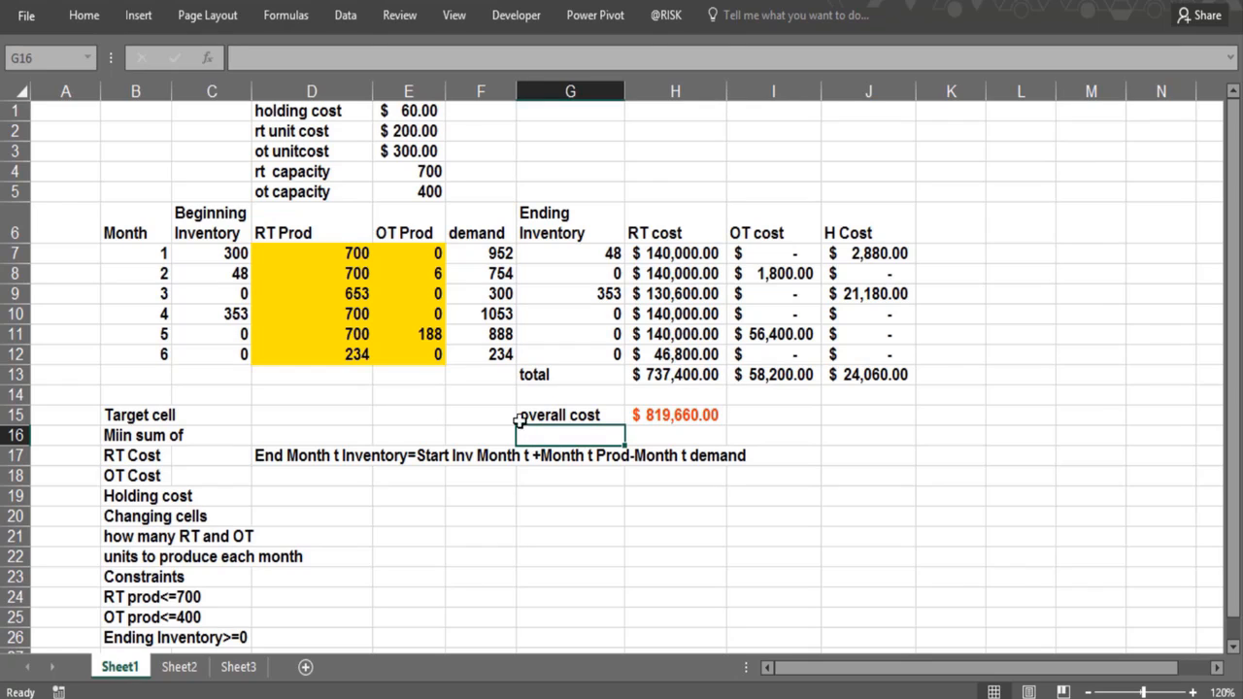
pyautogui.click(311, 255)
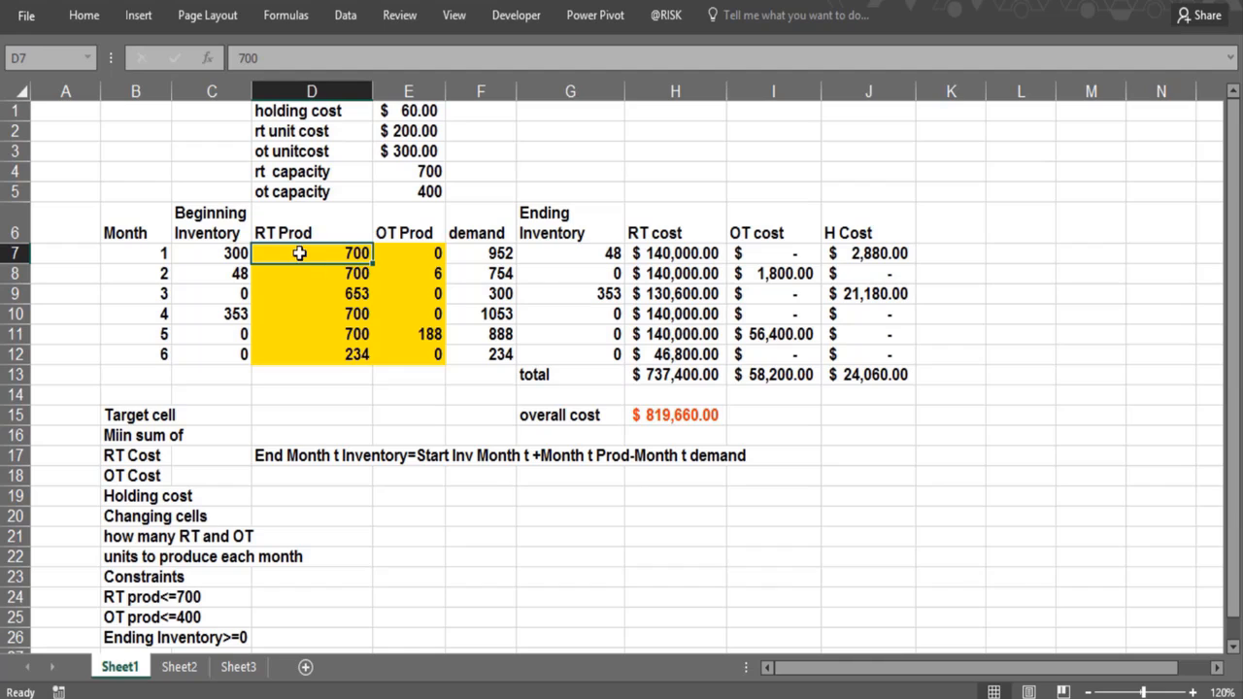
pyautogui.click(302, 276)
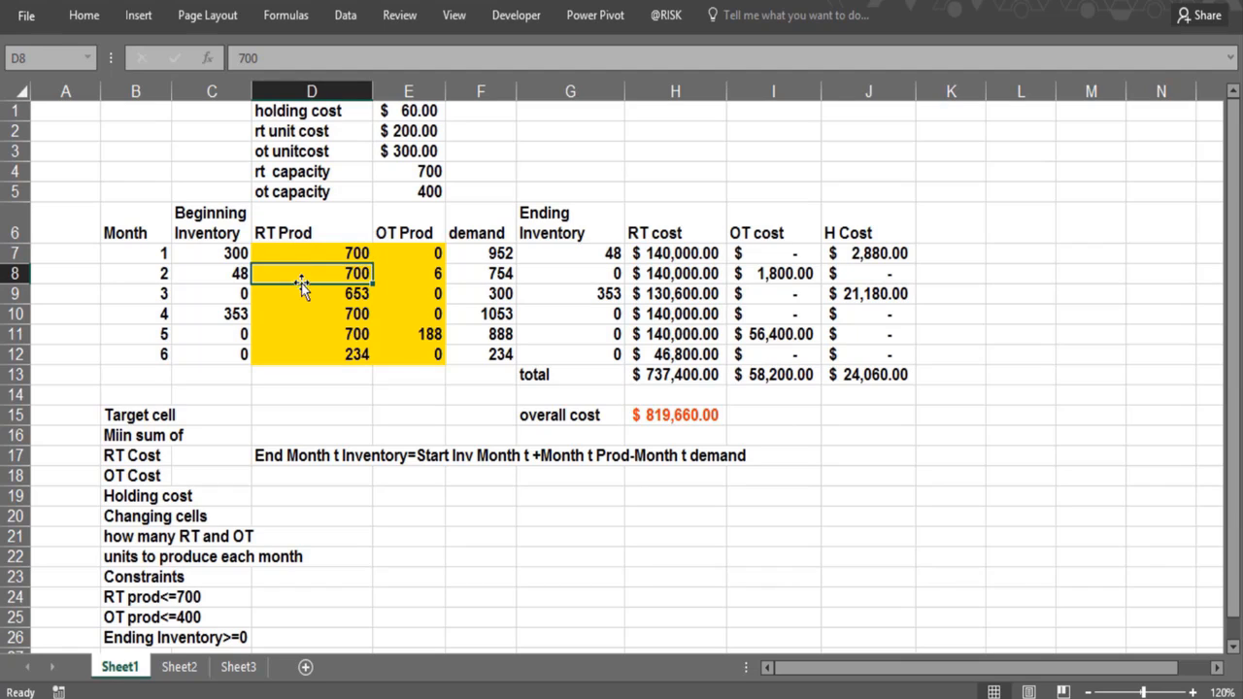
pyautogui.click(301, 259)
pyautogui.click(303, 277)
pyautogui.click(303, 315)
pyautogui.click(302, 332)
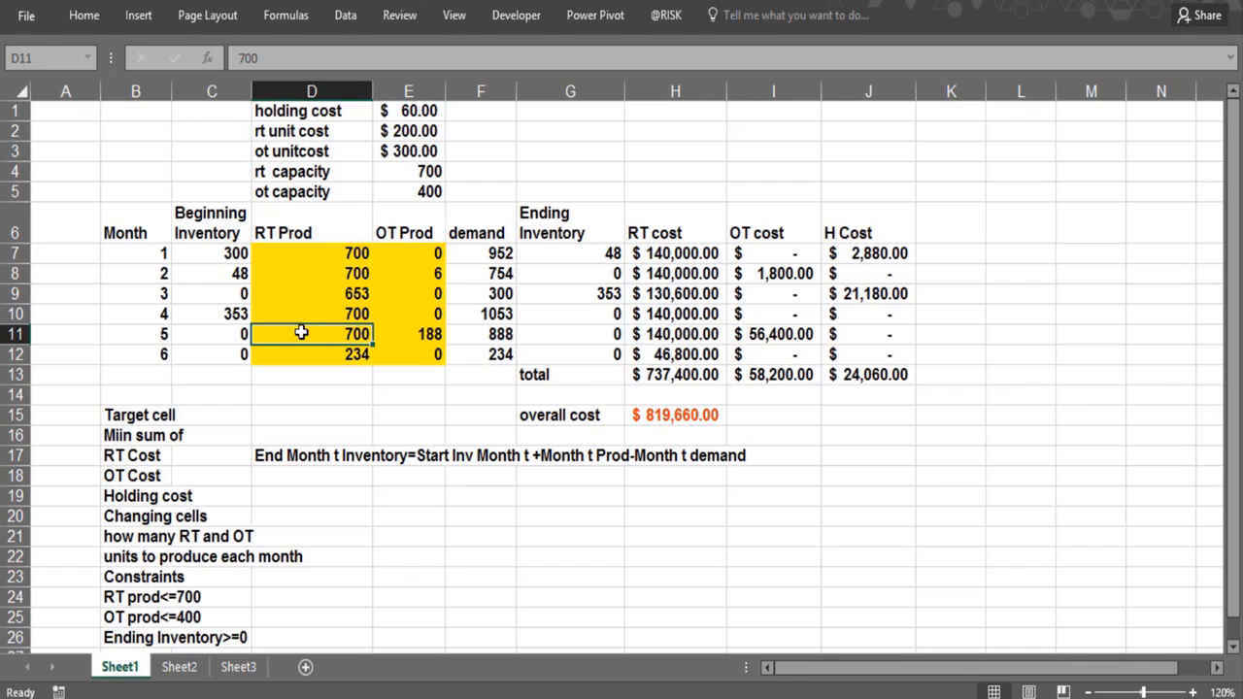
pyautogui.click(309, 293)
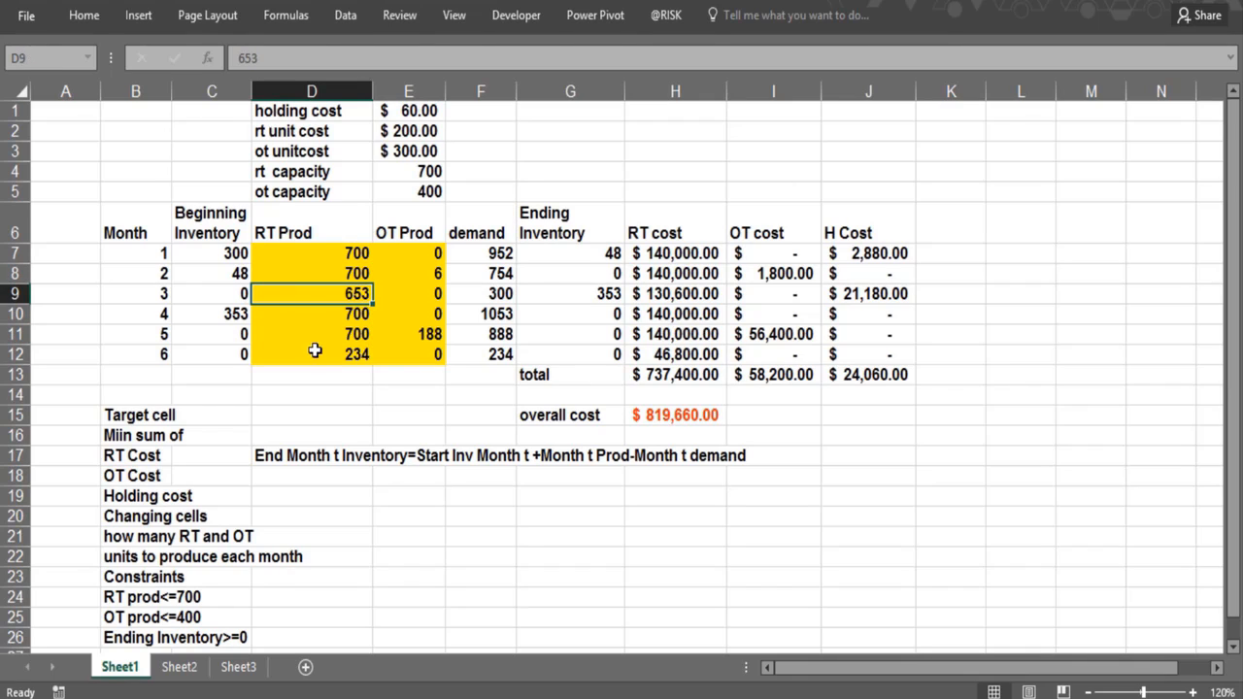
pyautogui.click(315, 352)
pyautogui.click(317, 290)
pyautogui.click(432, 331)
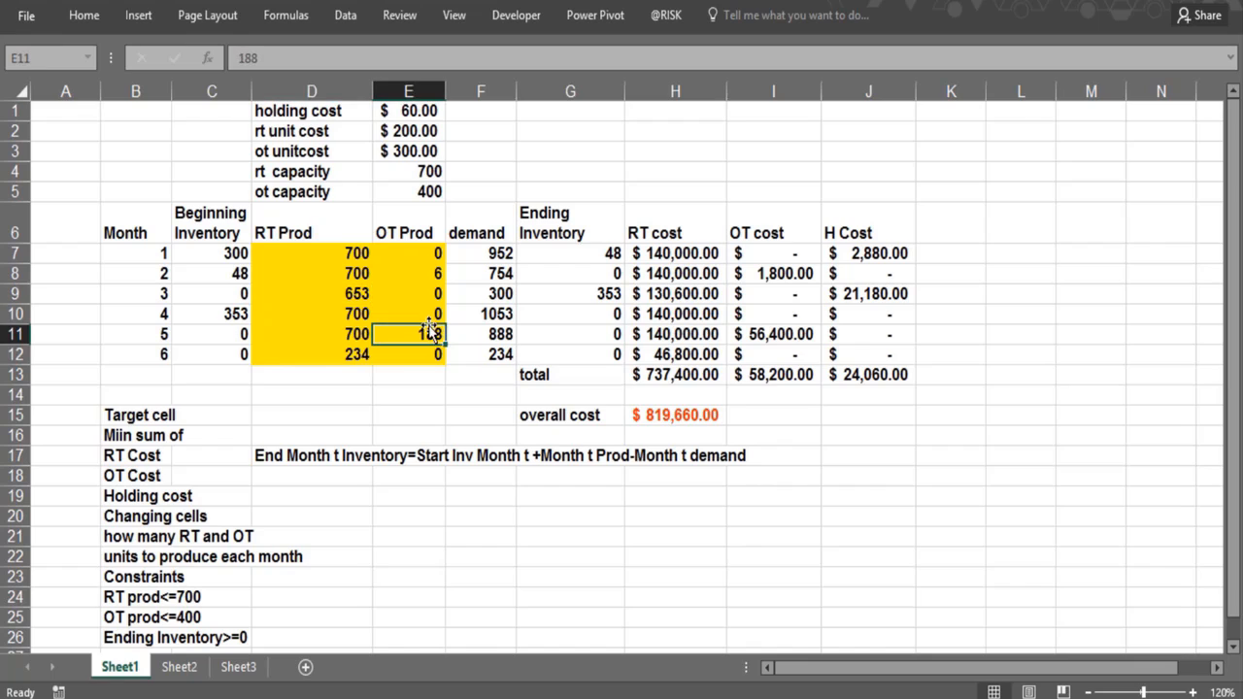
pyautogui.click(556, 251)
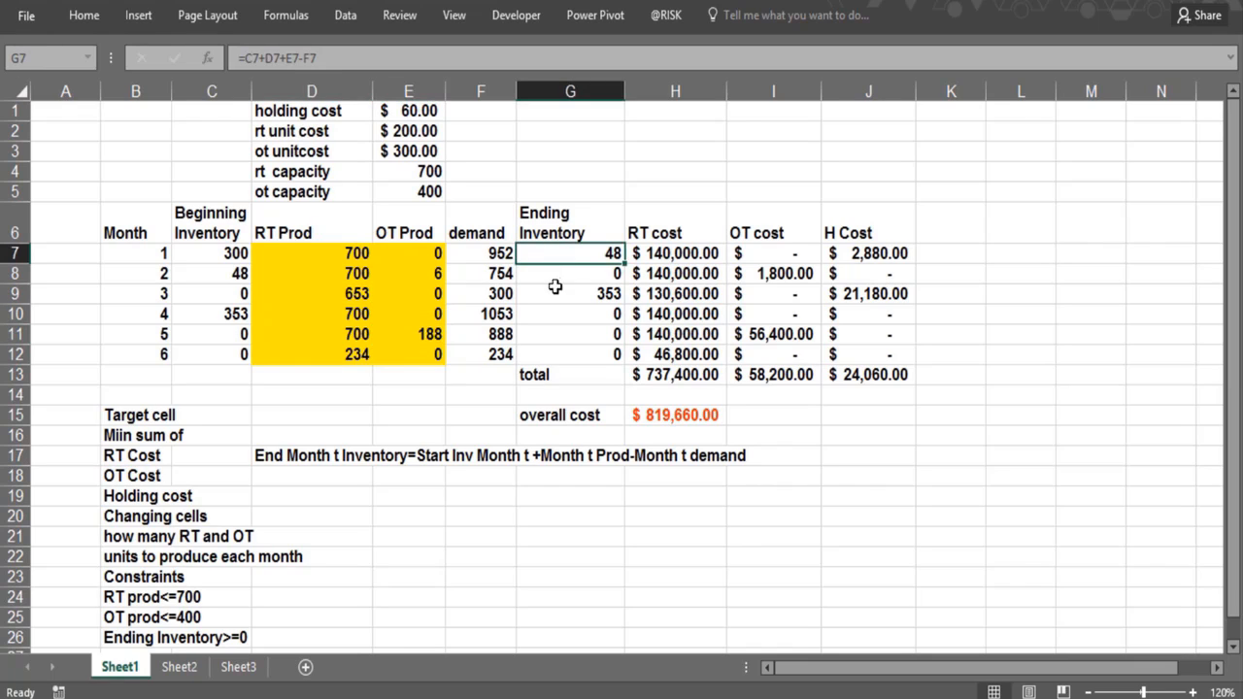
pyautogui.click(559, 293)
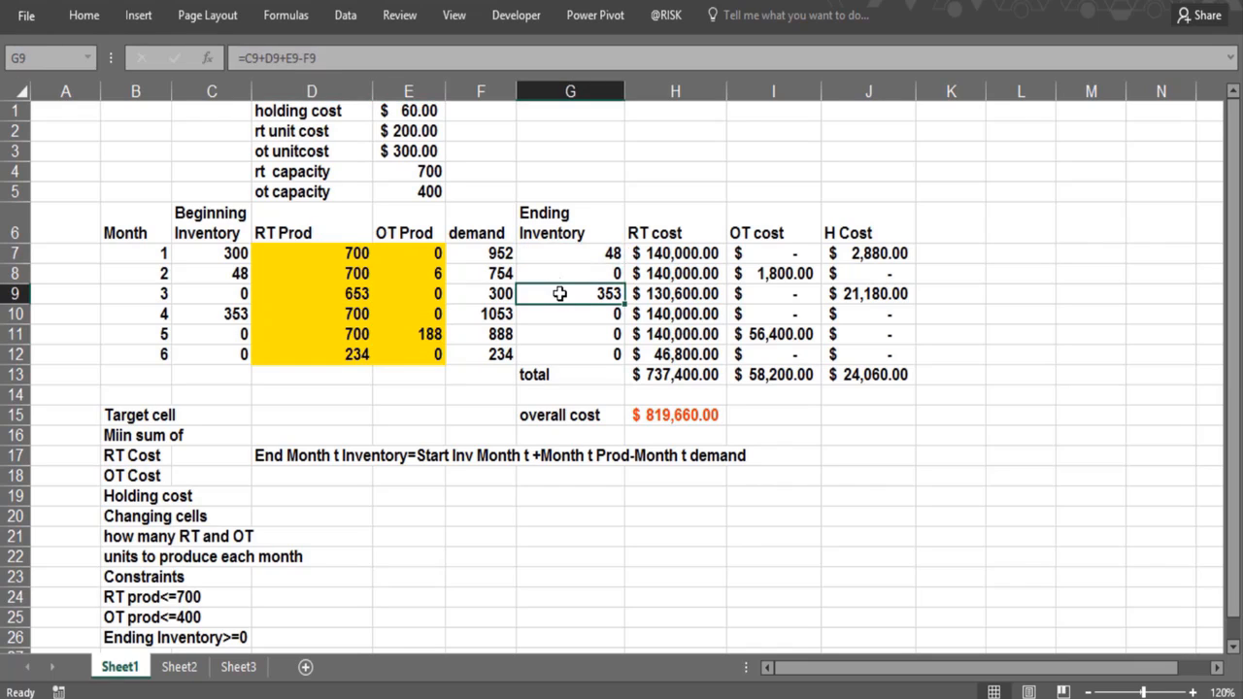
# - Enter the note "ANN HOLDING COST BETWEEN 20%-40%" in cell G3, beside the unit cost inputs
pyautogui.click(408, 110)
pyautogui.click(583, 148)
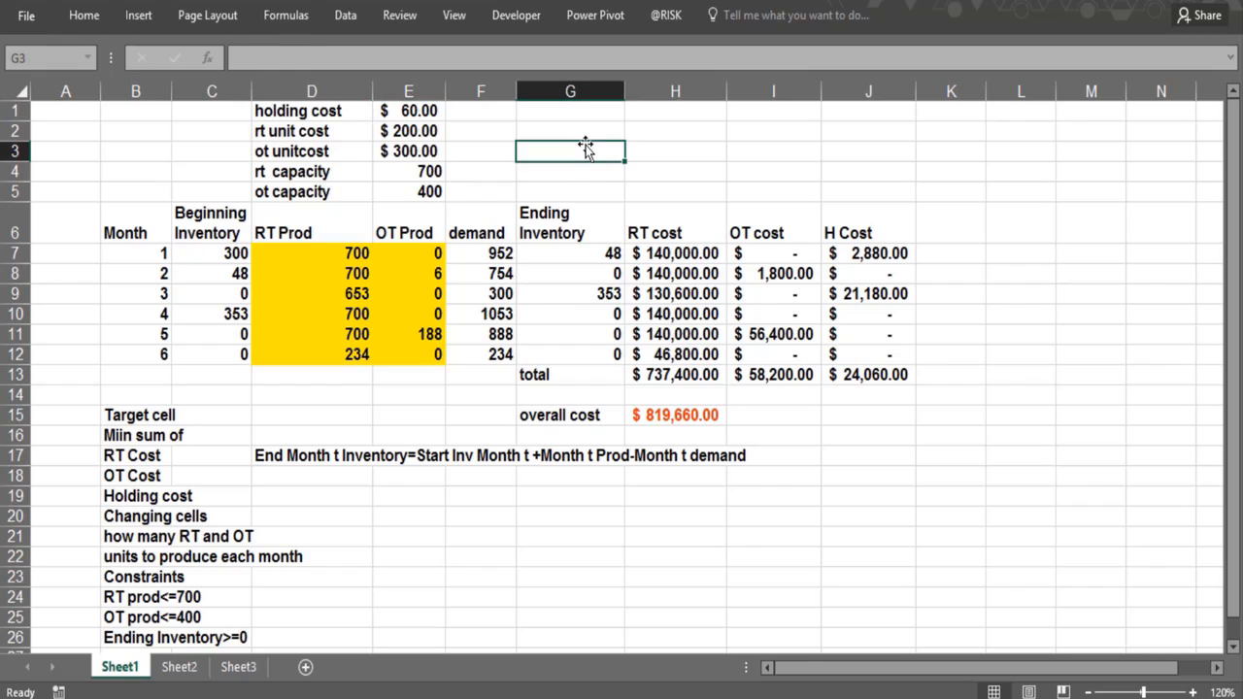
pyautogui.write('NN H')
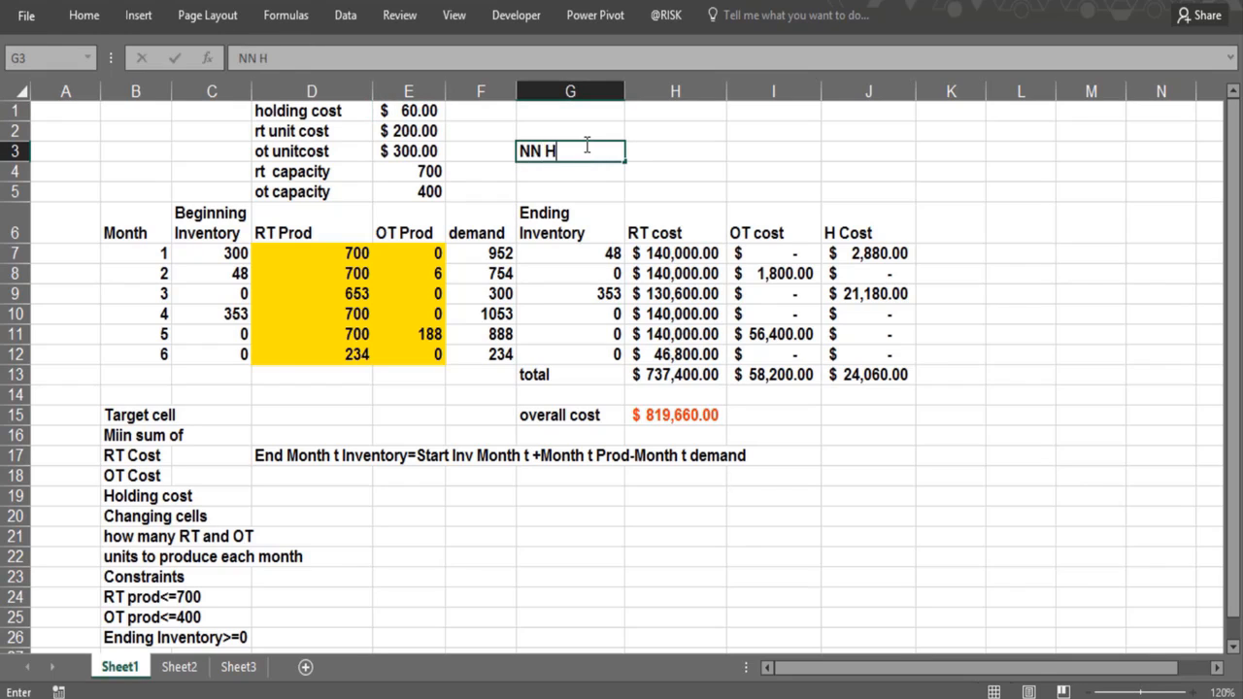
pyautogui.press('BackSpace')
pyautogui.press('BackSpace')
pyautogui.press('BackSpace')
pyautogui.press('BackSpace')
pyautogui.write('ANN HO')
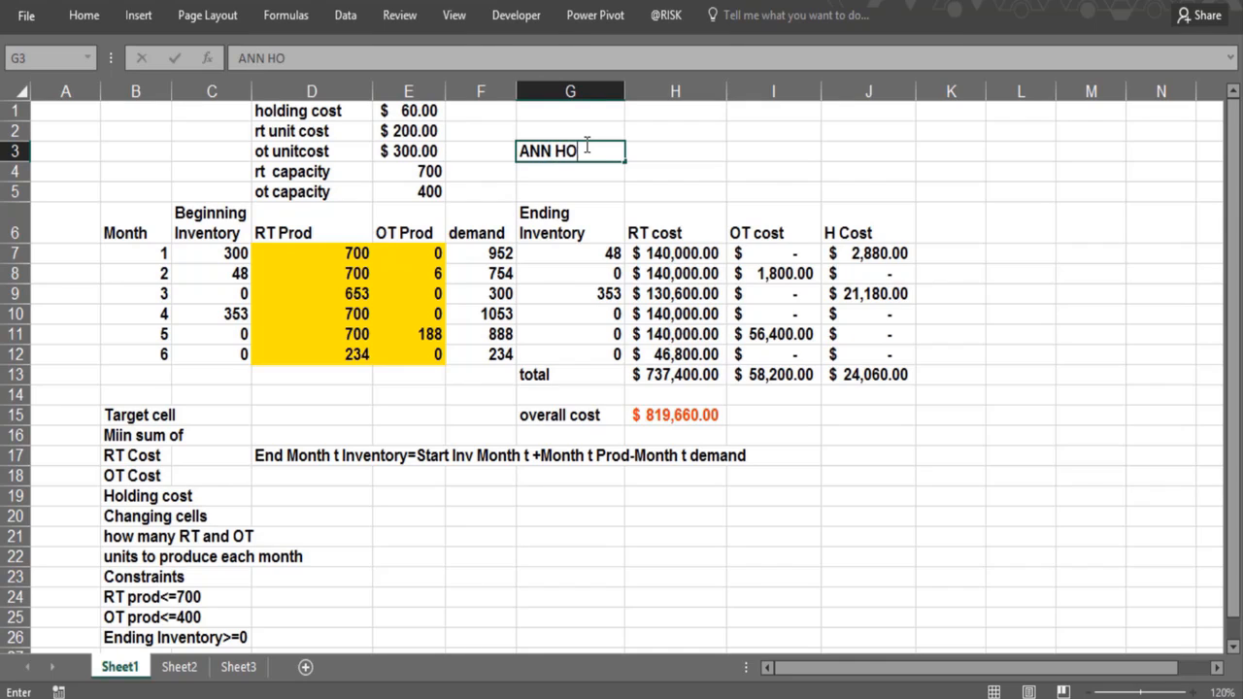
pyautogui.write('LDING COS')
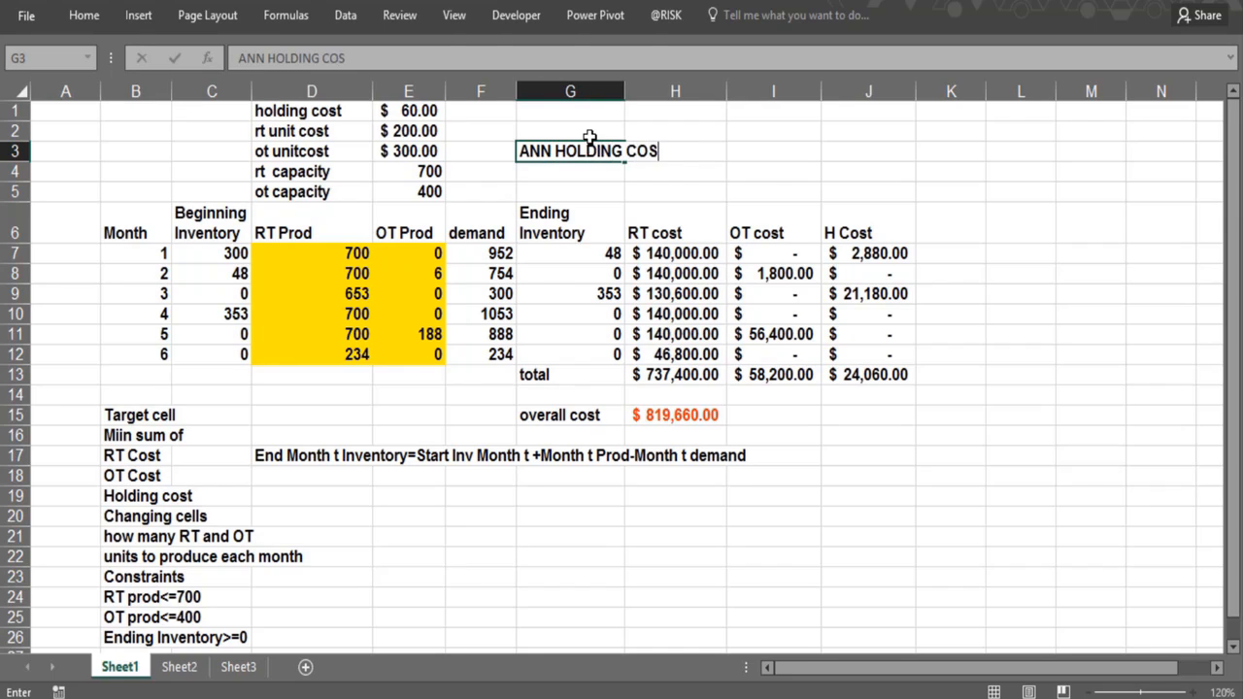
pyautogui.write('T BEYTWC')
pyautogui.press('BackSpace')
pyautogui.press('BackSpace')
pyautogui.press('BackSpace')
pyautogui.press('BackSpace')
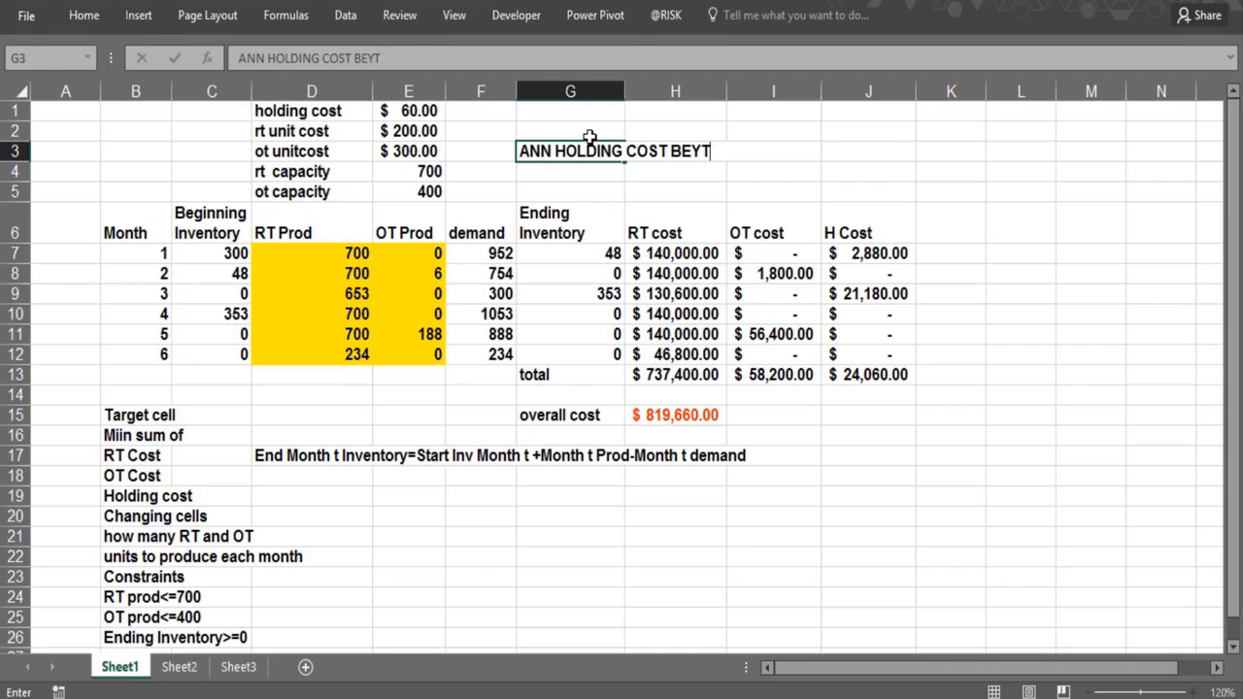
pyautogui.write('TWEEN 20')
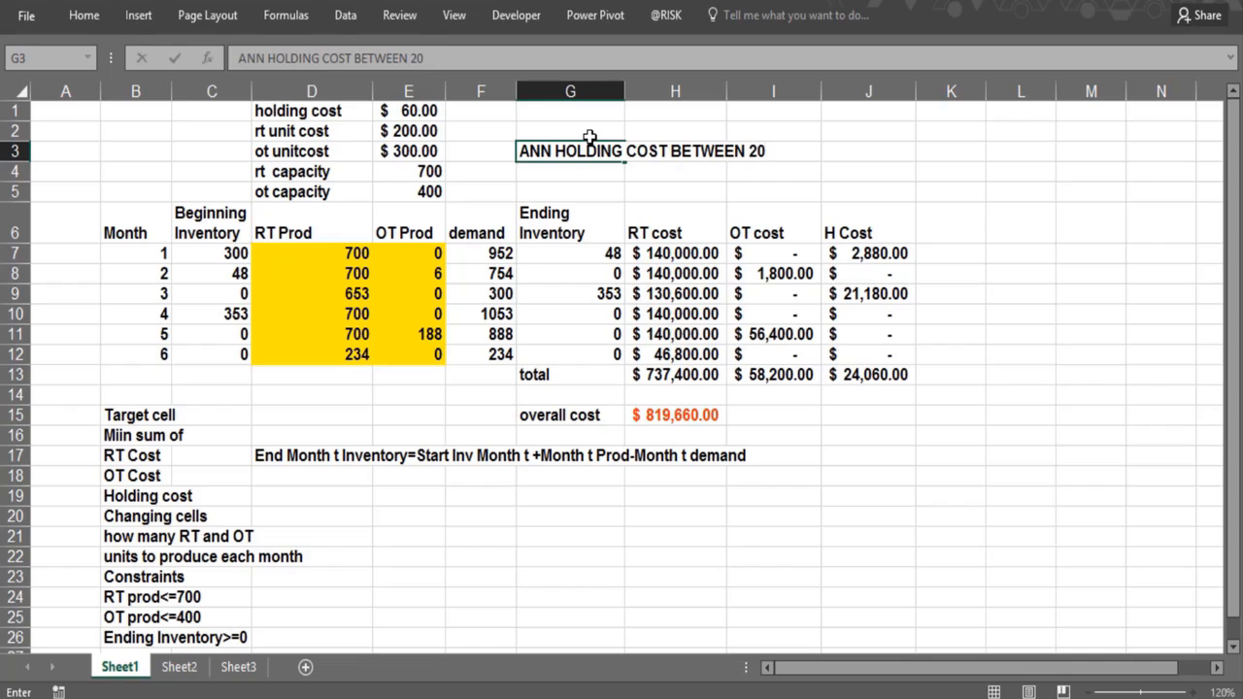
pyautogui.write('%-40%')
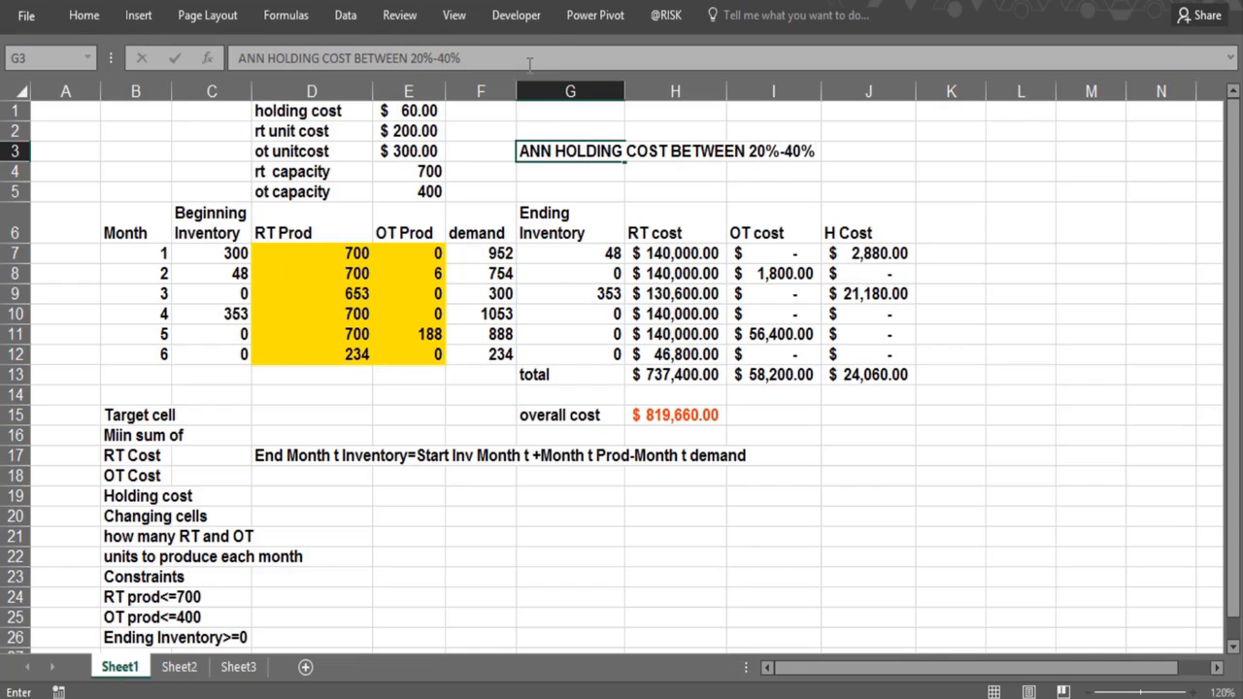
pyautogui.press('Return')
# - Continue the holding cost note in cell G4 with "OF PRODUCTION COST"
pyautogui.write('OF')
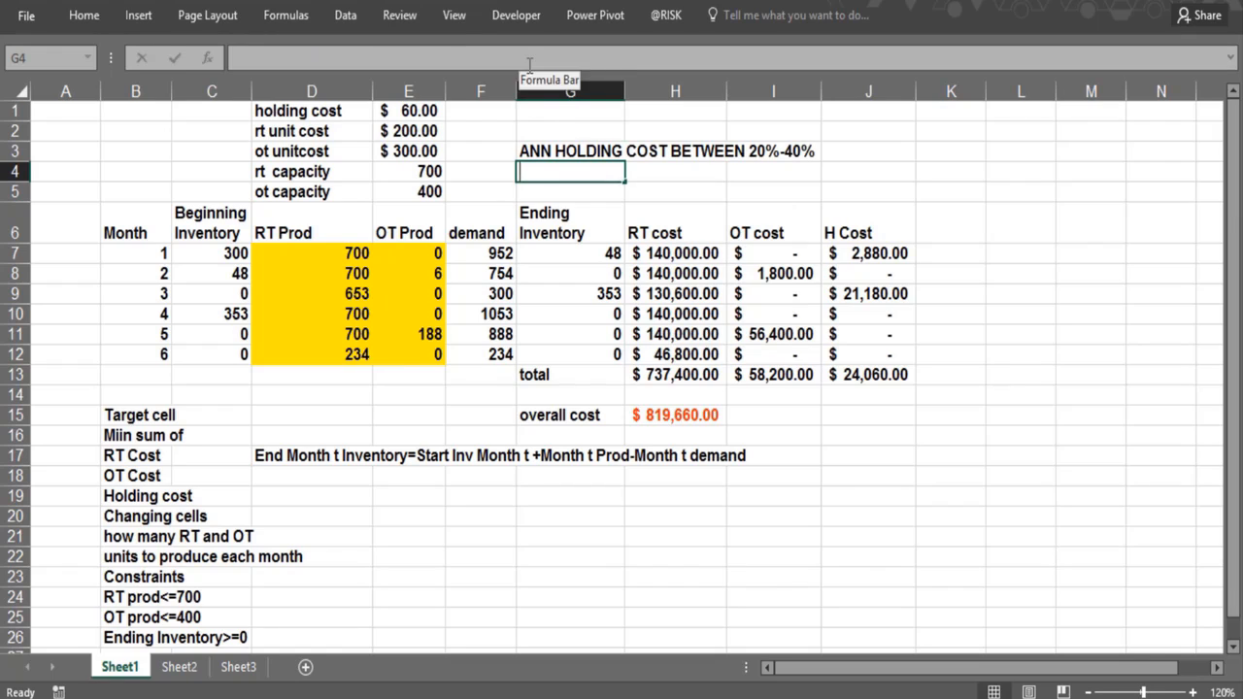
pyautogui.write(' P')
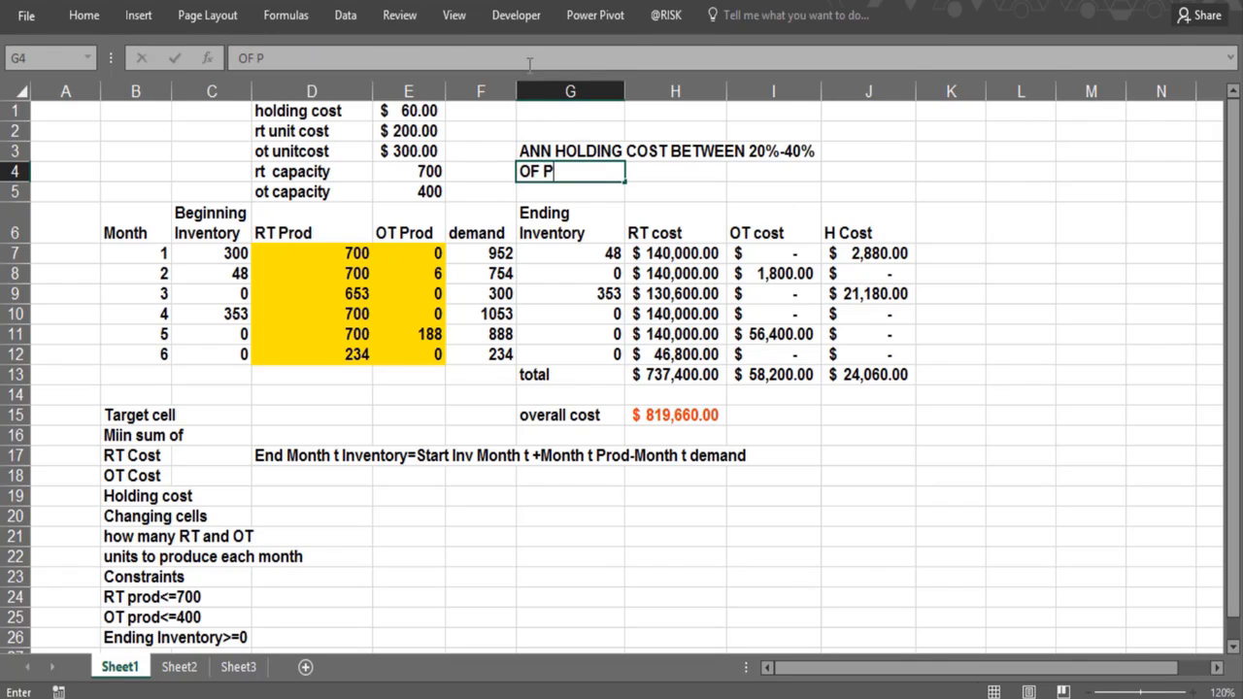
pyautogui.write('RODUCTION COST')
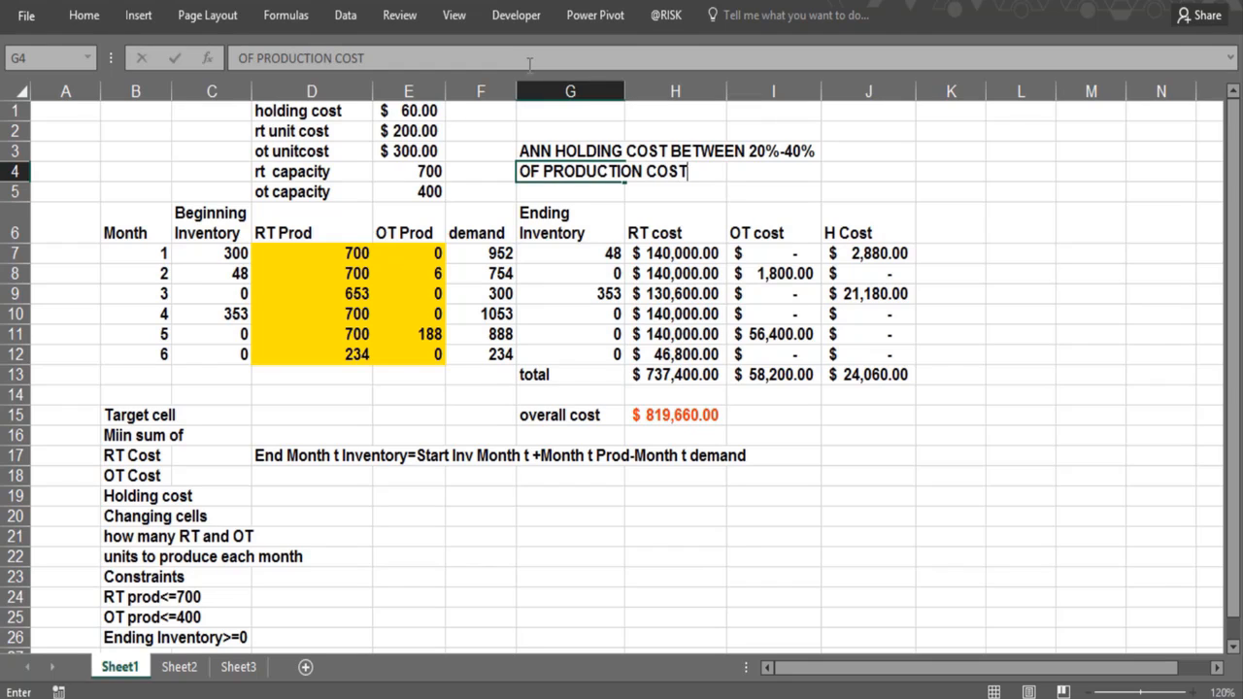
pyautogui.press('Return')
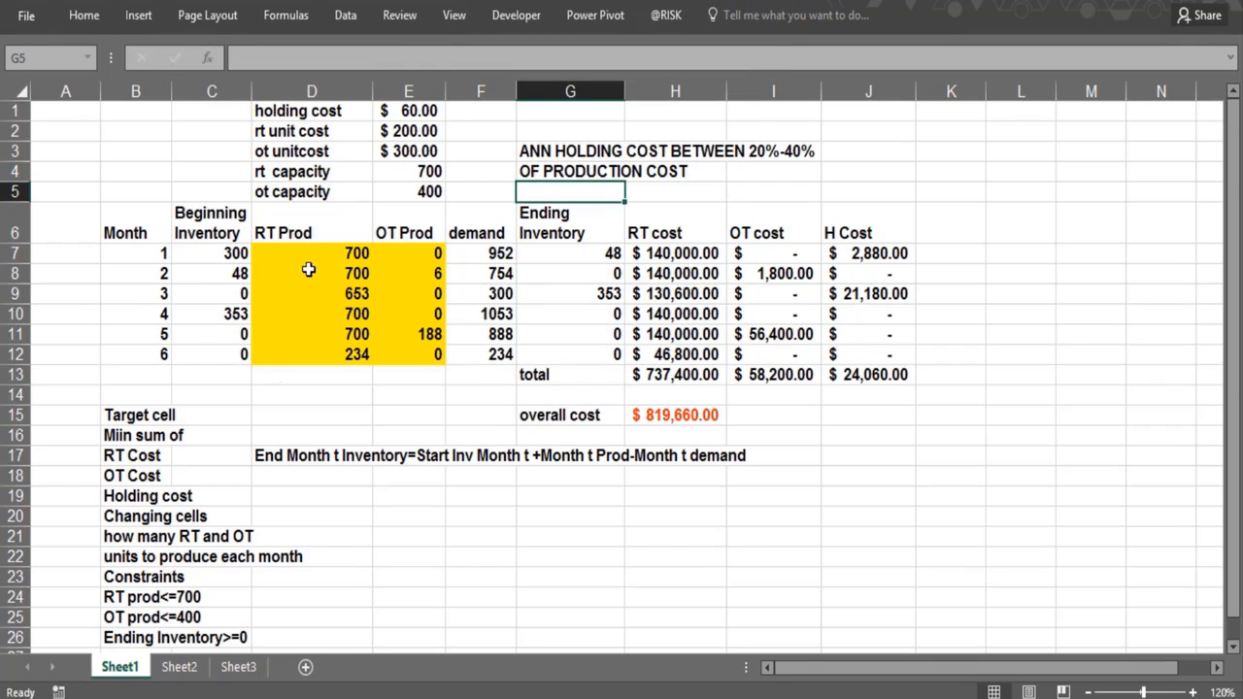
# - Examine month 1's RT and OT production in D7:E7 and the monthly demand values in F7:F12
pyautogui.click(401, 255)
pyautogui.click(326, 258)
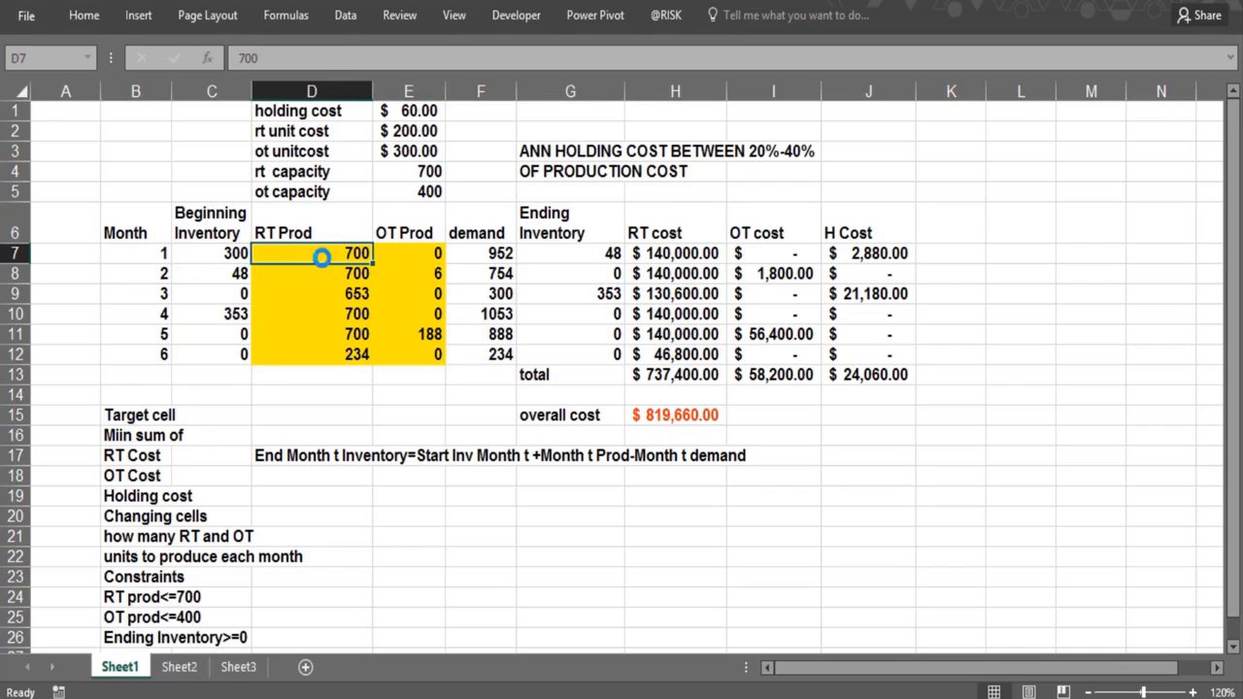
pyautogui.click(390, 257)
pyautogui.click(355, 256)
pyautogui.click(473, 262)
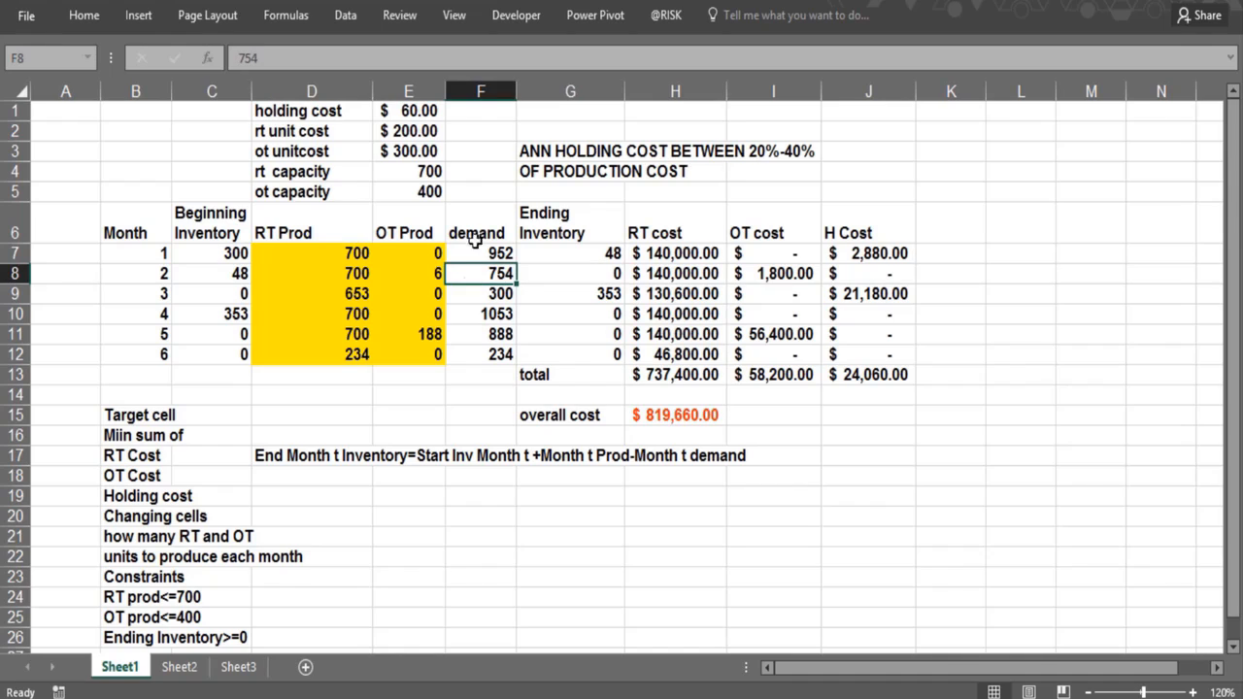
pyautogui.click(472, 275)
pyautogui.click(471, 352)
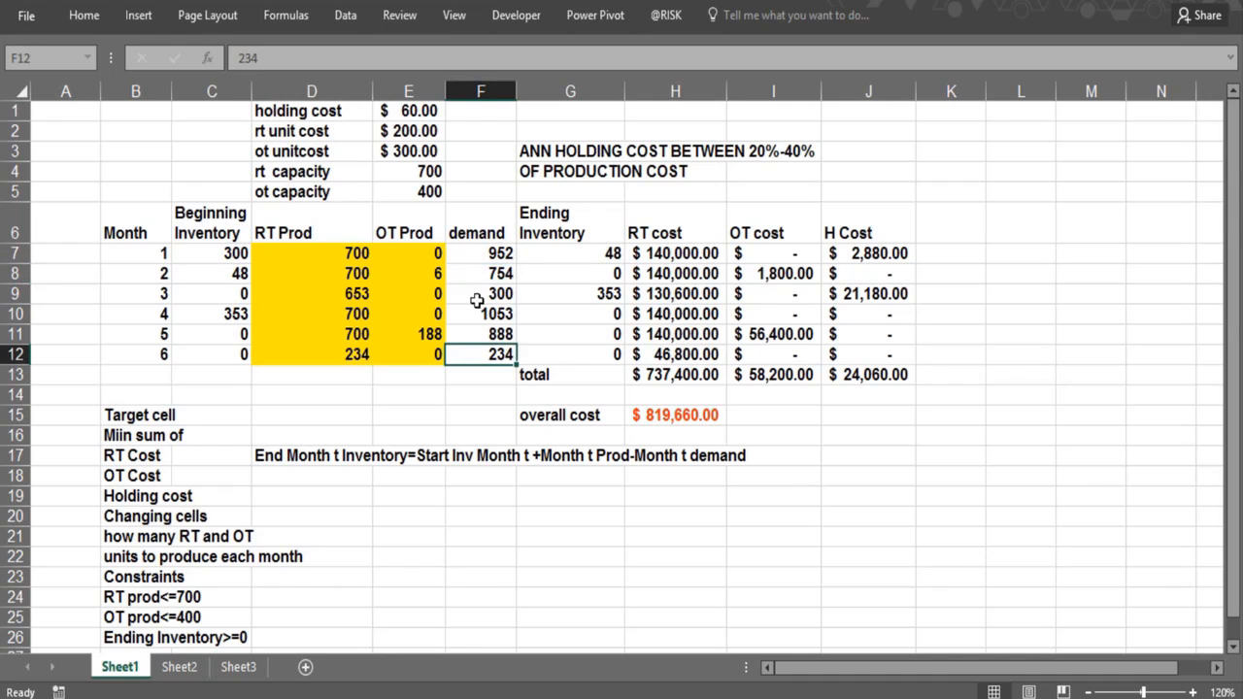